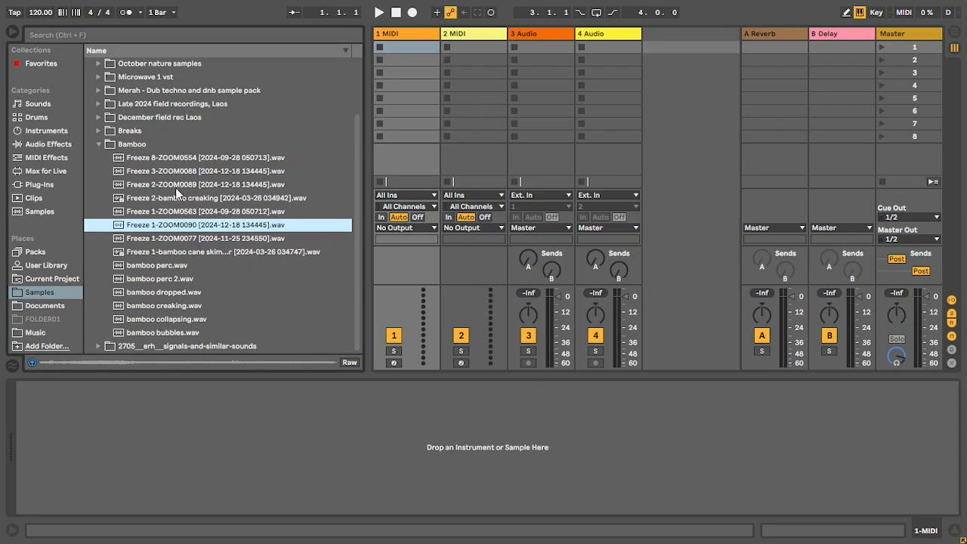
Audition the Freeze 8-ZOOM0554 and Freeze 3-ZOOM0088 samples in the Bamboo folder and adjust the preview volume.
scroll(175, 182, "up", 3)
scroll(175, 181, "up", 2)
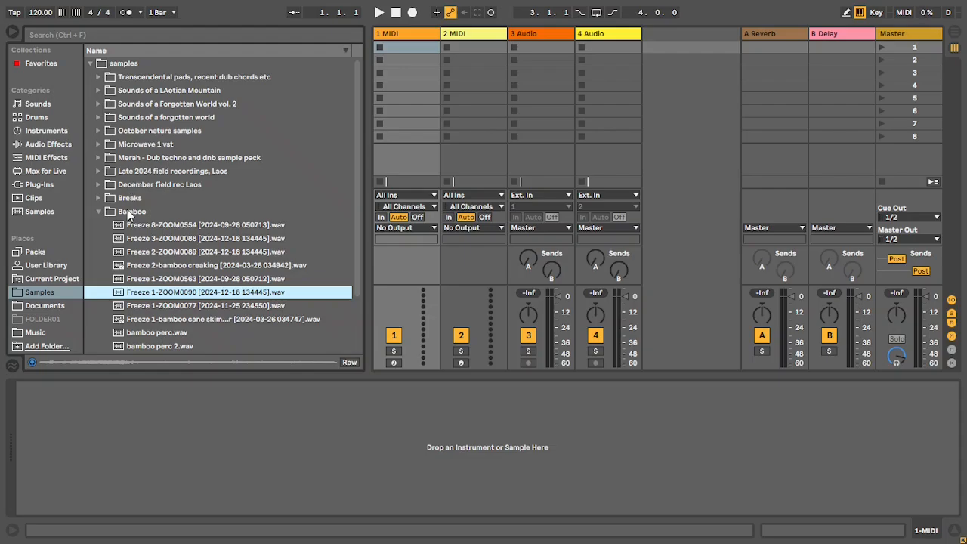
scroll(130, 210, "down", 1)
scroll(131, 204, "down", 4)
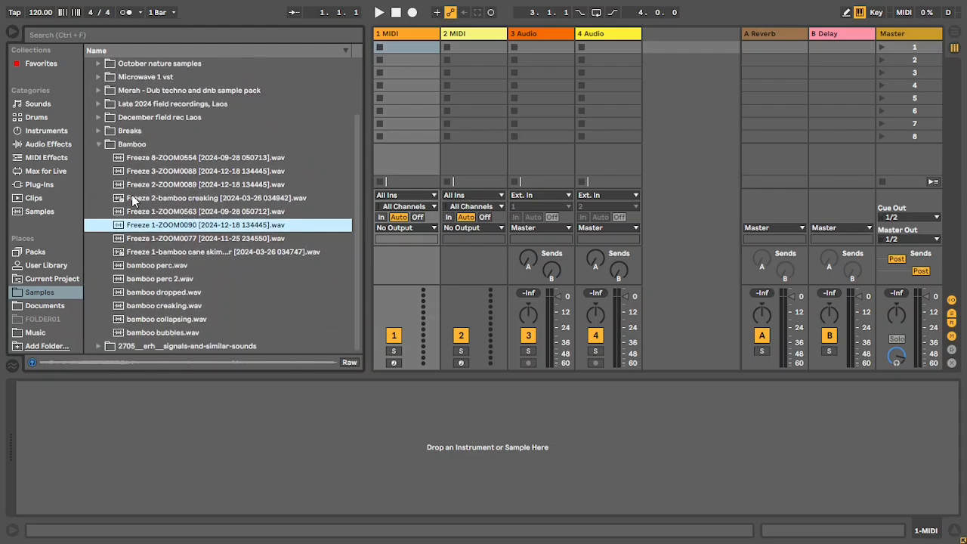
left_click(144, 156)
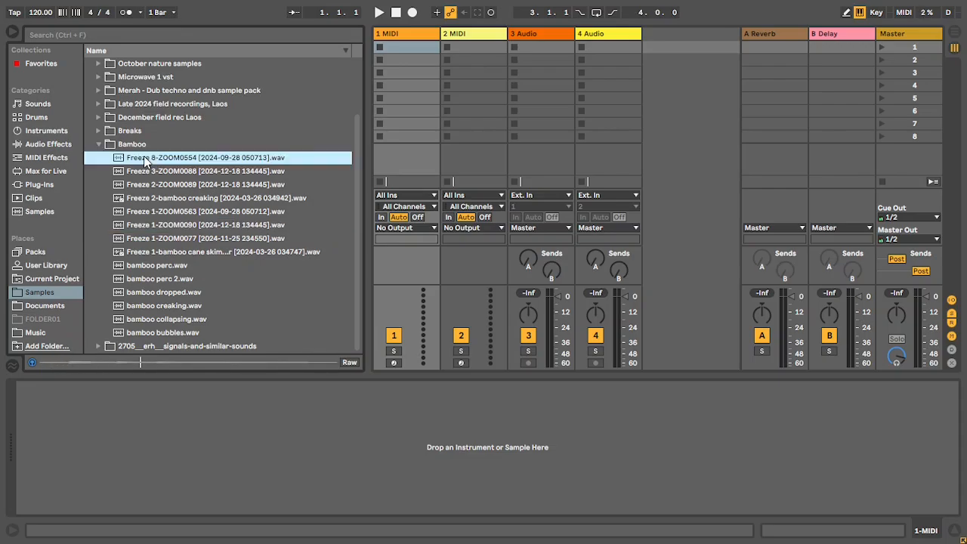
key("Down")
key("Up")
key("Down")
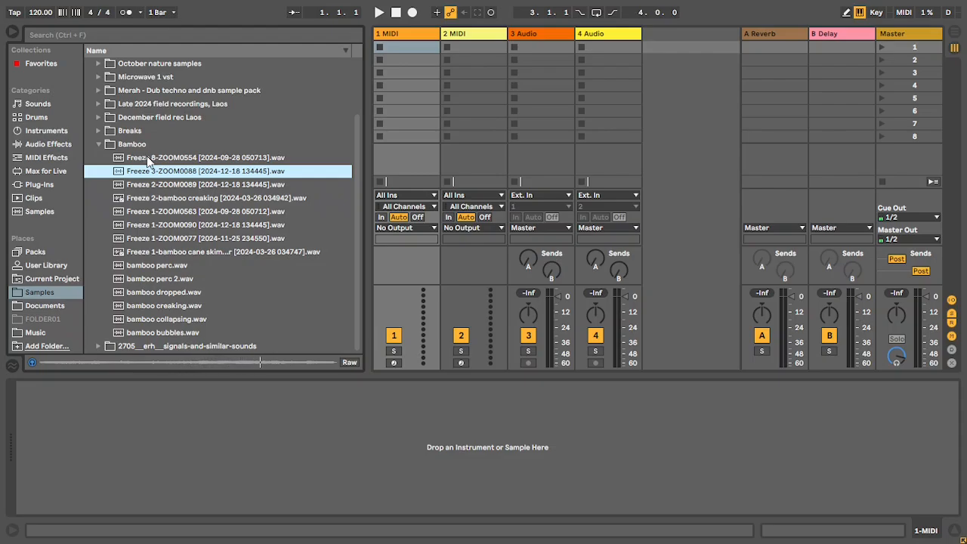
left_click(896, 355)
Load the ml.Granulator Max instrument onto the first MIDI track and put the Freeze 3-ZOOM0088 sample in it.
left_click(42, 173)
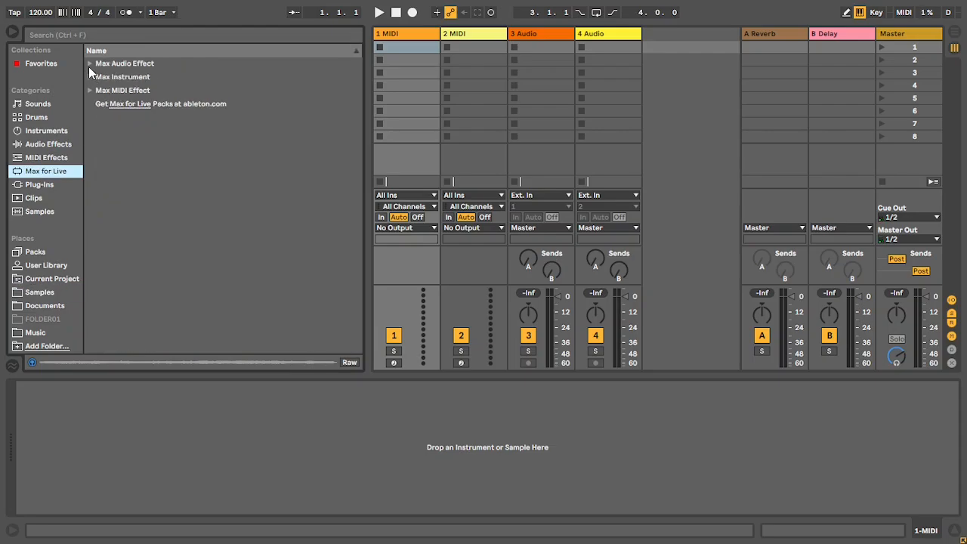
left_click(90, 91)
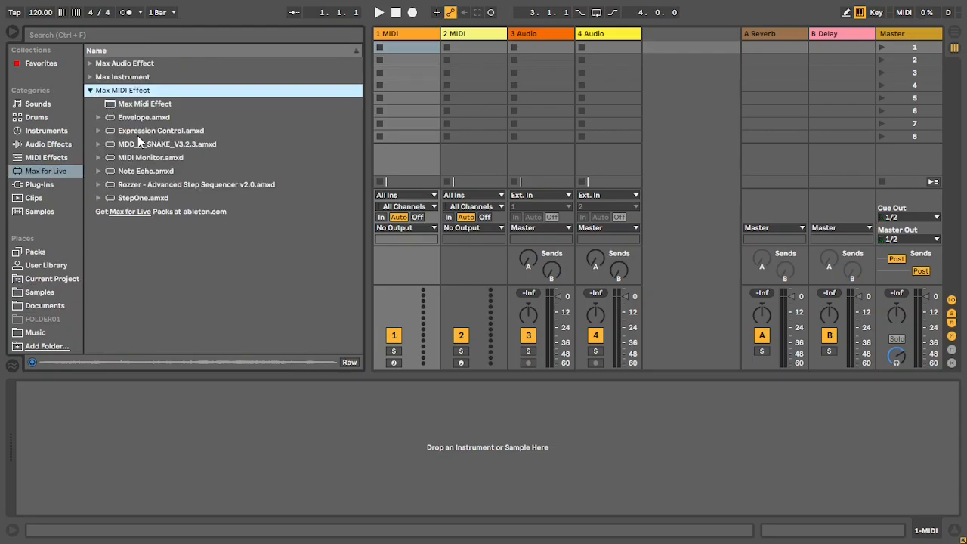
left_click(94, 76)
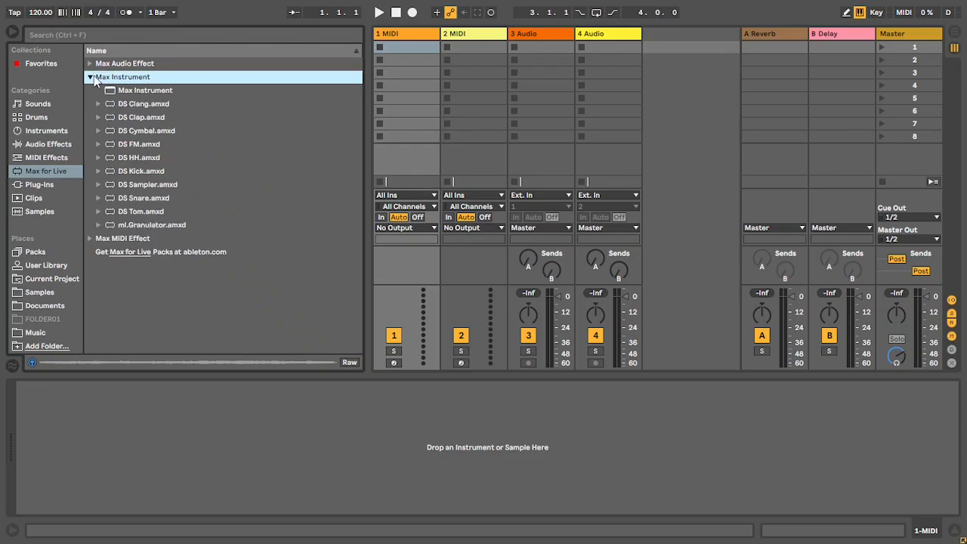
left_click_drag(133, 225, 416, 44)
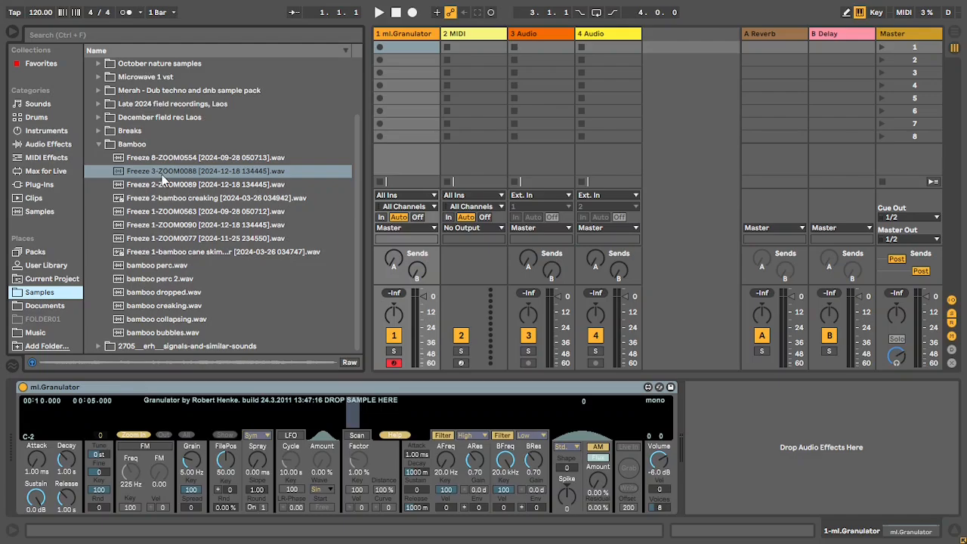
left_click_drag(161, 175, 170, 417)
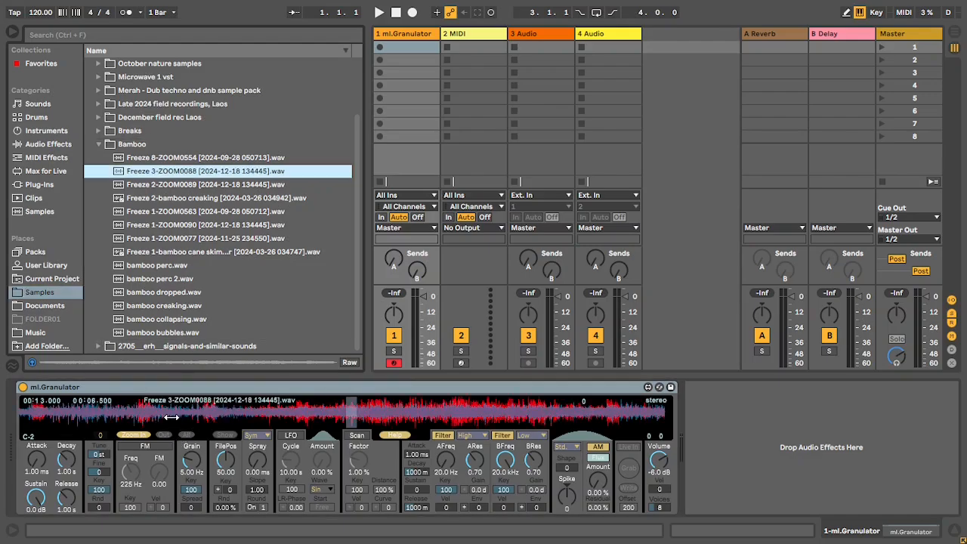
Play test notes on the granulator and lower its track volume to about -9 dB.
key("a")
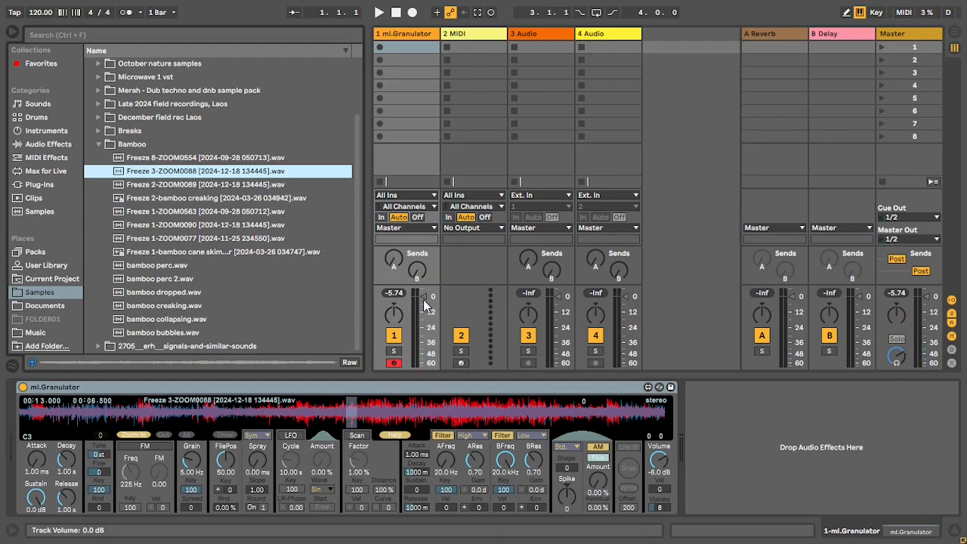
key("a")
left_click_drag(425, 299, 425, 318)
key("d")
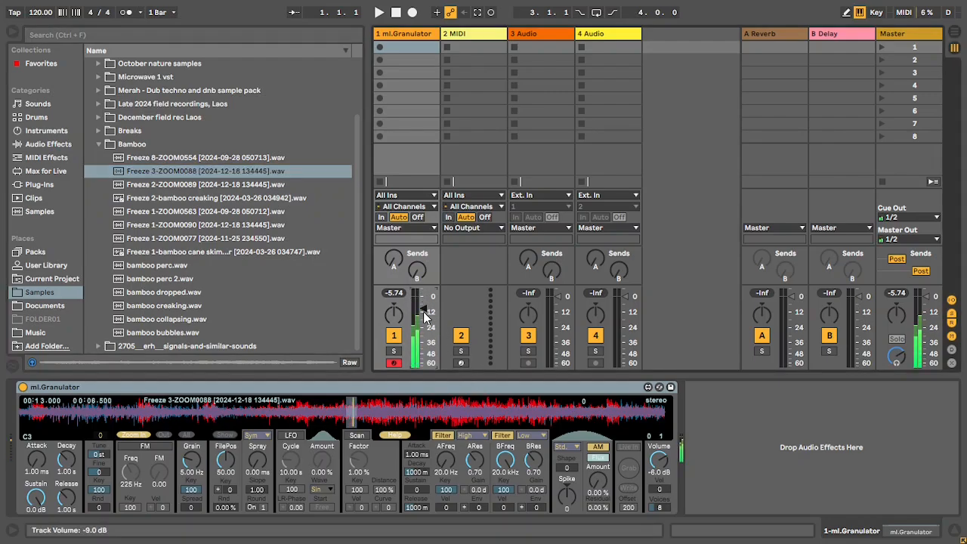
key("z")
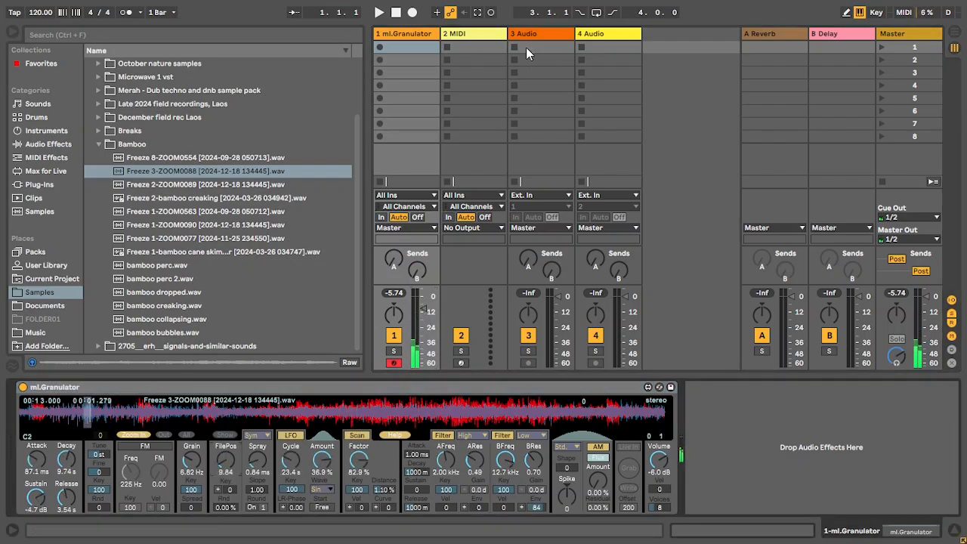
Set the 3 Audio track's input to 1-ml.Granulator and record the granulator's output into its first clip slot.
left_click(542, 195)
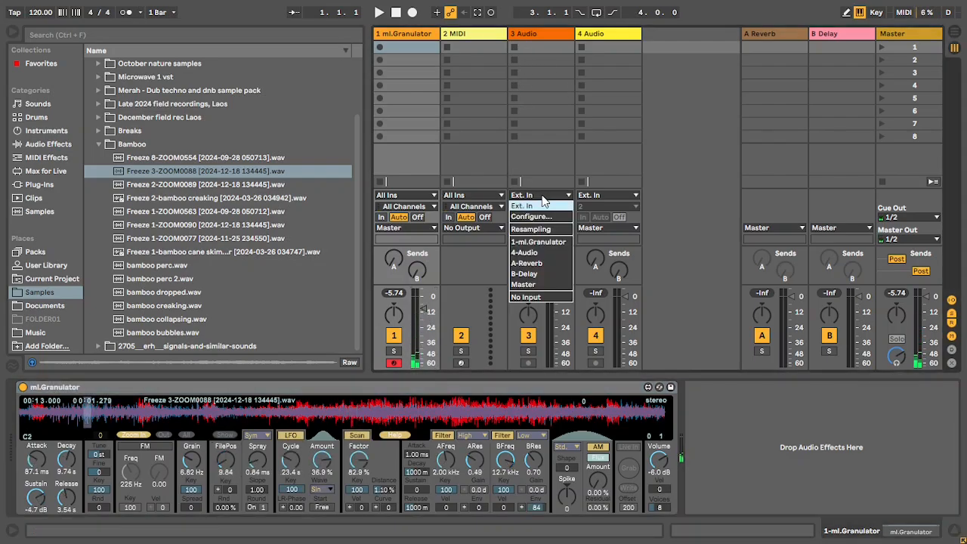
left_click(533, 244)
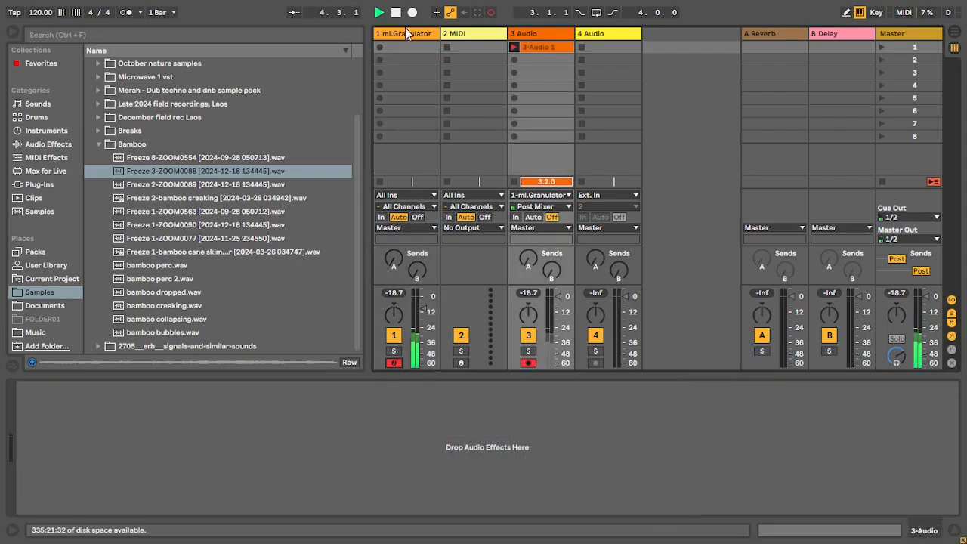
left_click(413, 34)
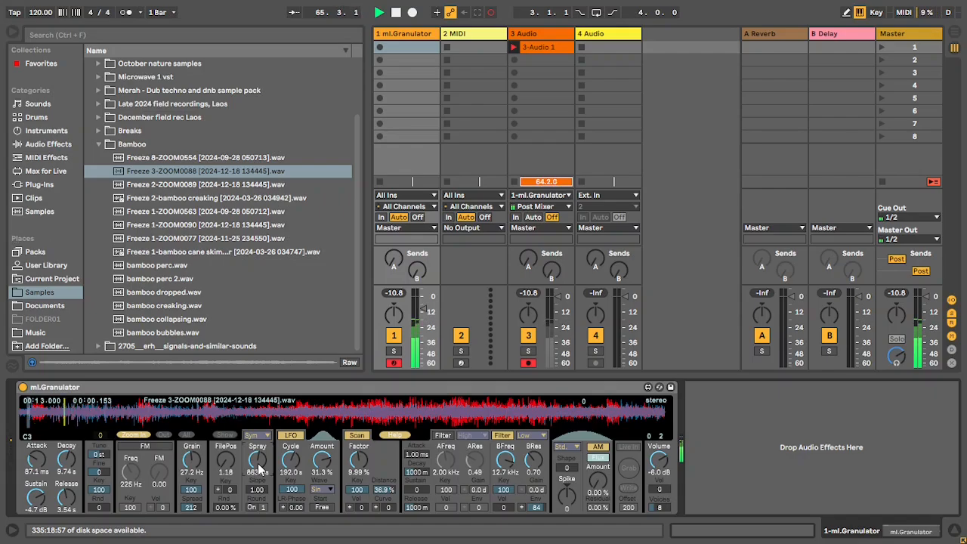
key("space")
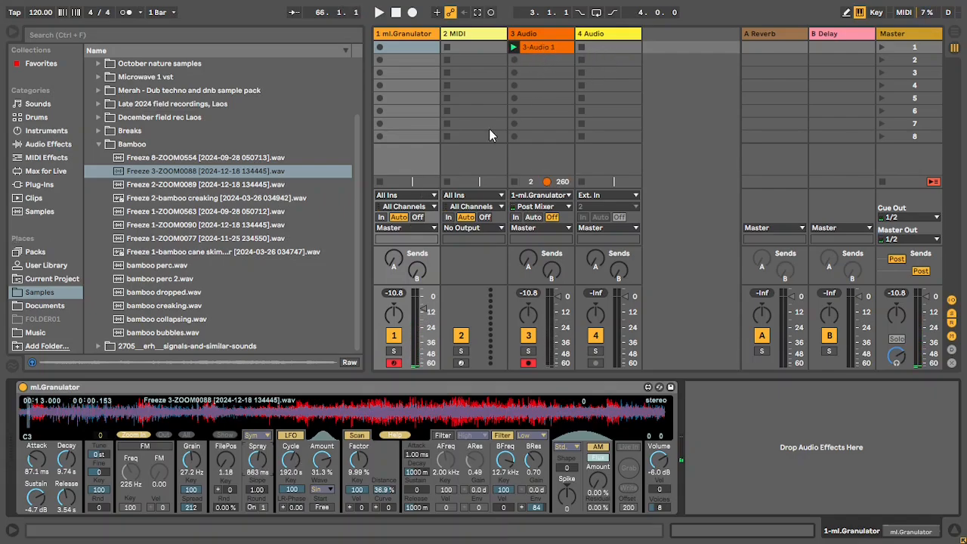
Mute the granulator track and open the recorded clip on the 3 Audio track for playback.
left_click(394, 336)
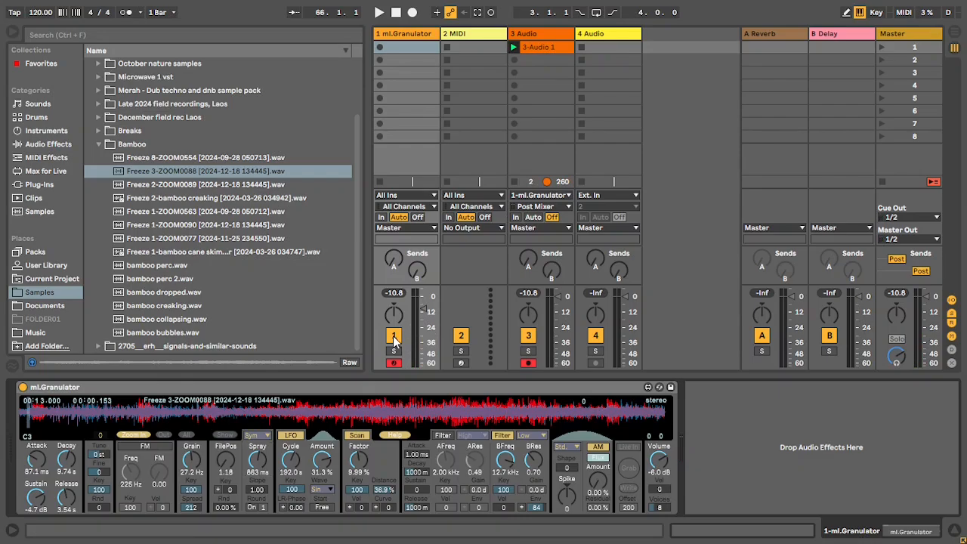
left_click(552, 49)
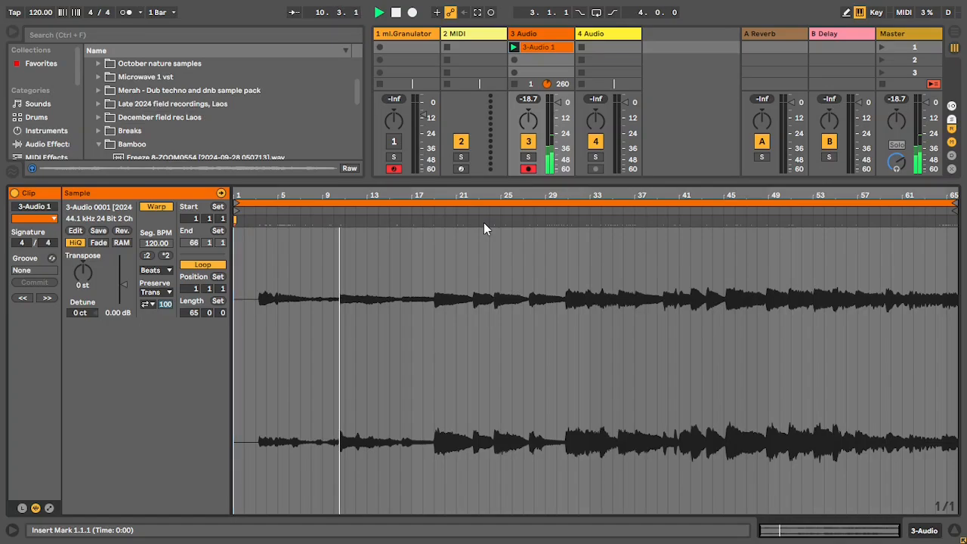
Add the Vocoder audio effect to the 3 Audio track.
double_click(544, 33)
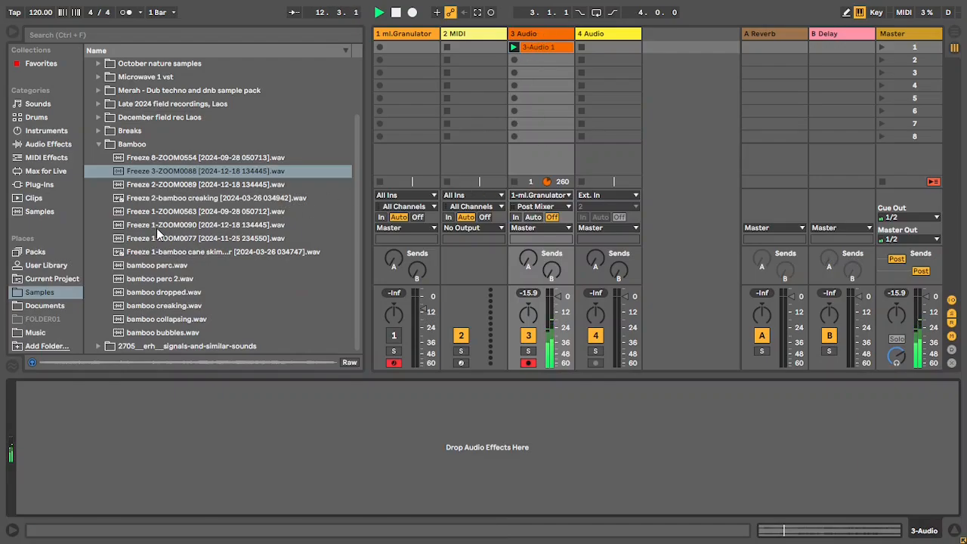
left_click(32, 145)
scroll(127, 185, "down", 2)
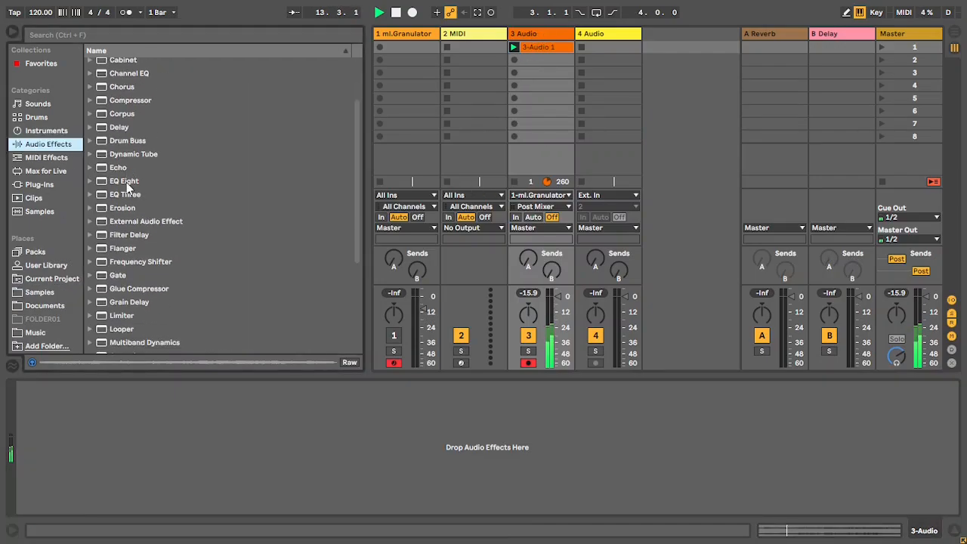
scroll(150, 237, "down", 4)
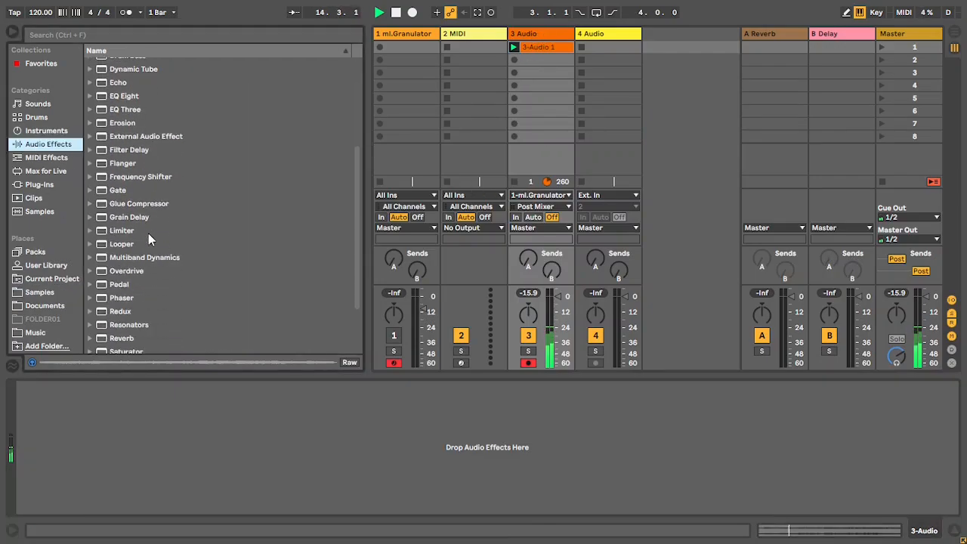
scroll(149, 233, "down", 1)
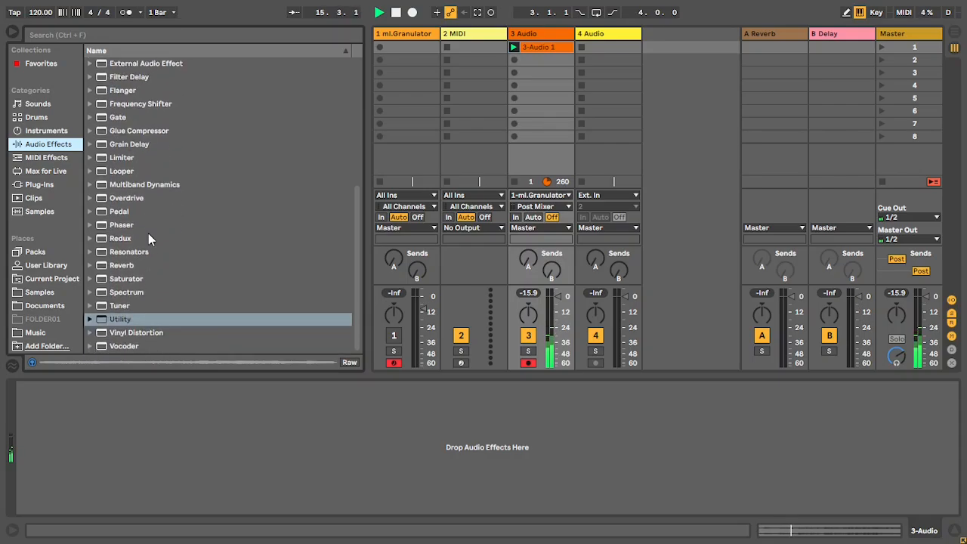
left_click(123, 346)
double_click(151, 346)
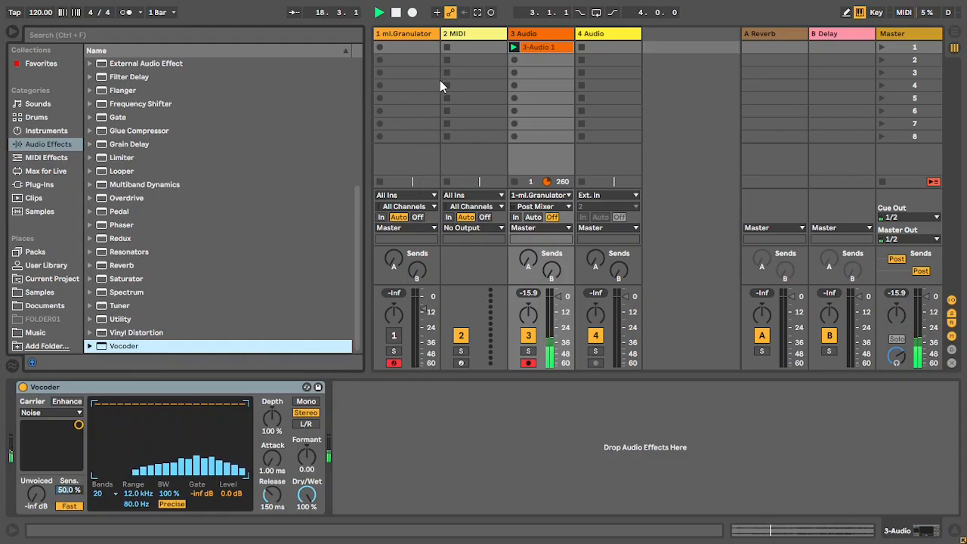
Load the Wavetable instrument onto the second MIDI track.
left_click(467, 36)
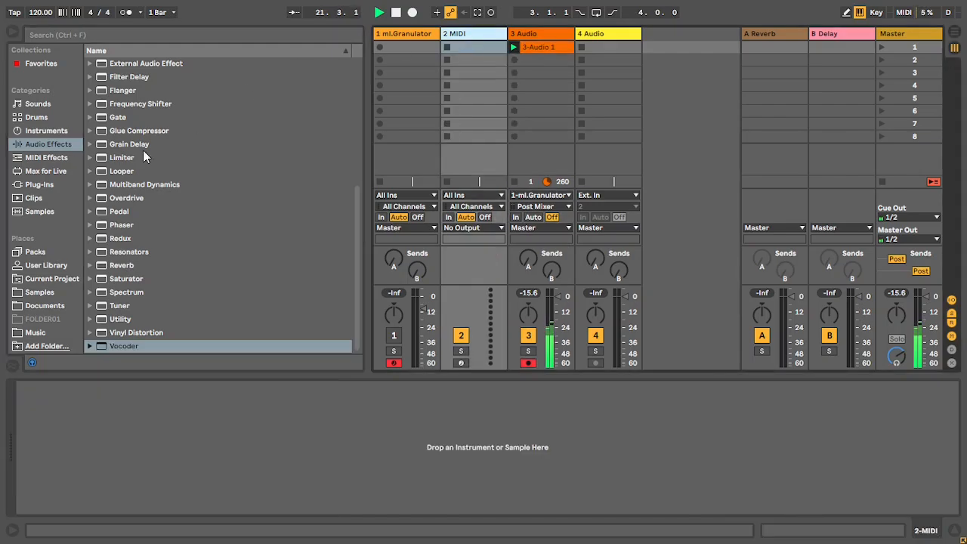
left_click(16, 133)
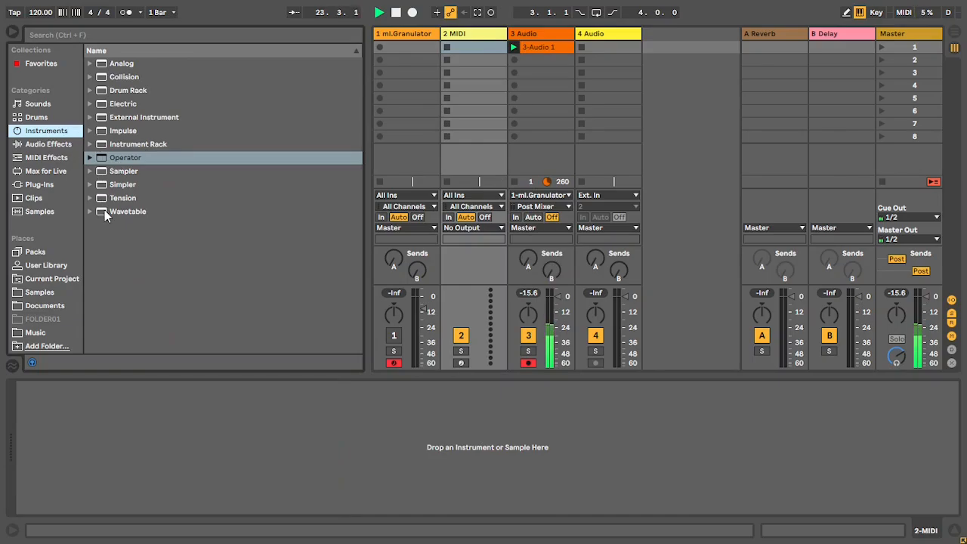
left_click_drag(104, 211, 463, 35)
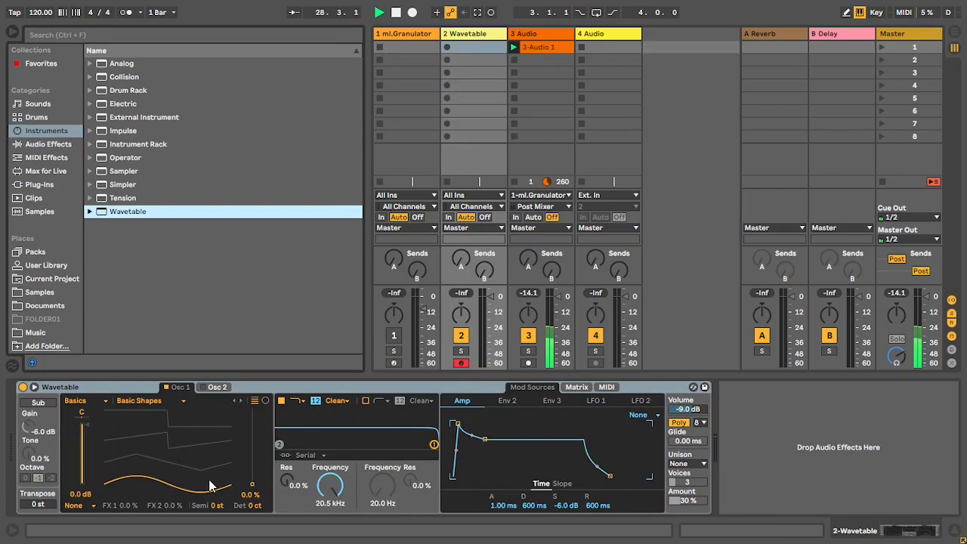
Set Wavetable's Osc 1 position to 67%, the amp envelope sustain to 0.0 dB and unison to Classic.
left_click_drag(245, 493, 246, 443)
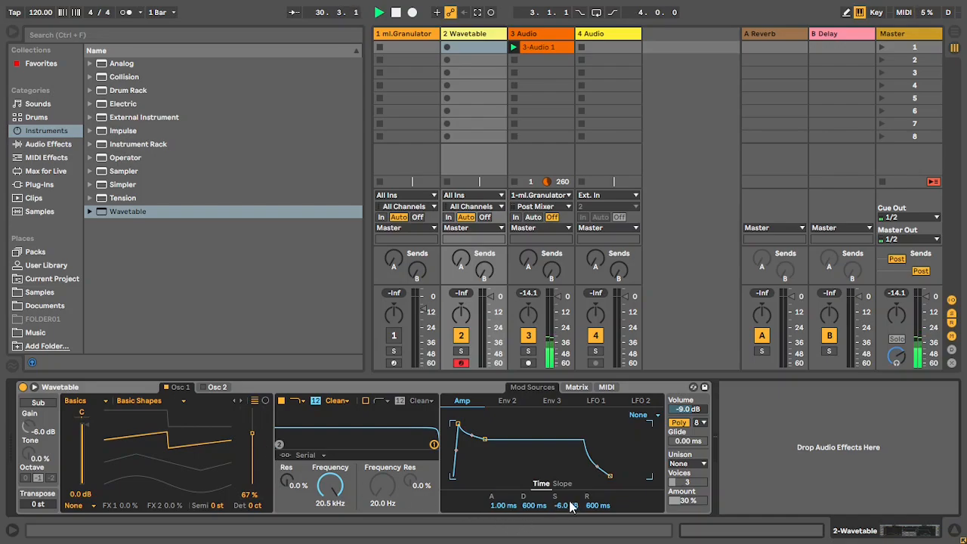
left_click_drag(565, 511, 565, 476)
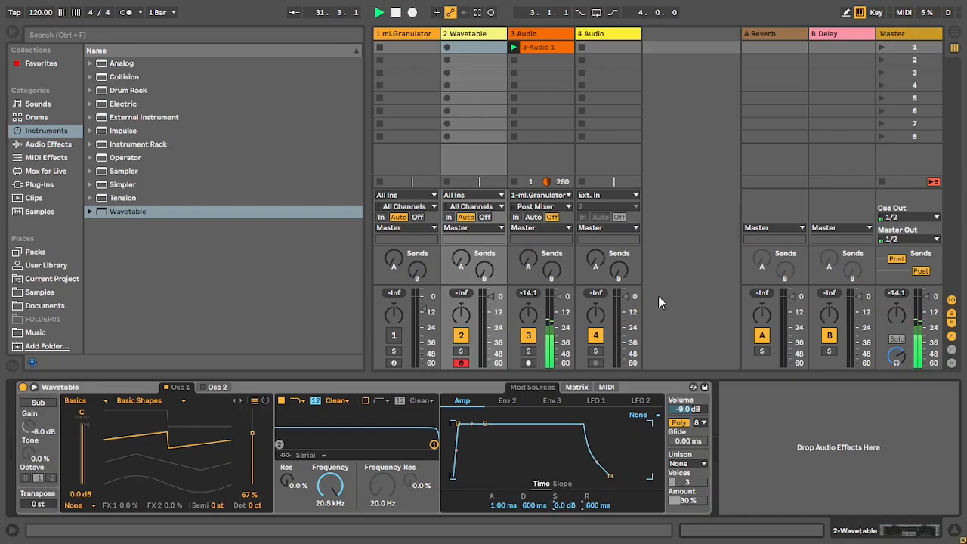
left_click(688, 463)
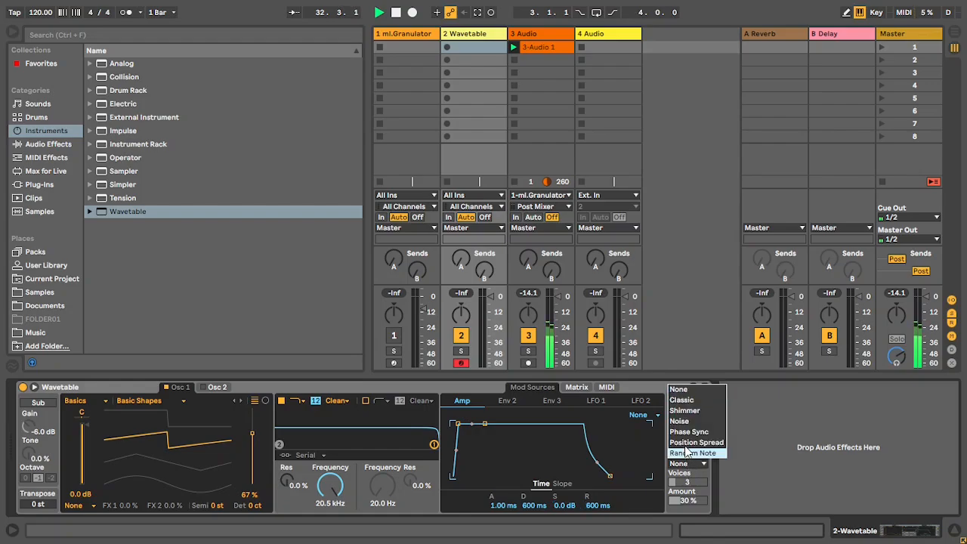
left_click(685, 401)
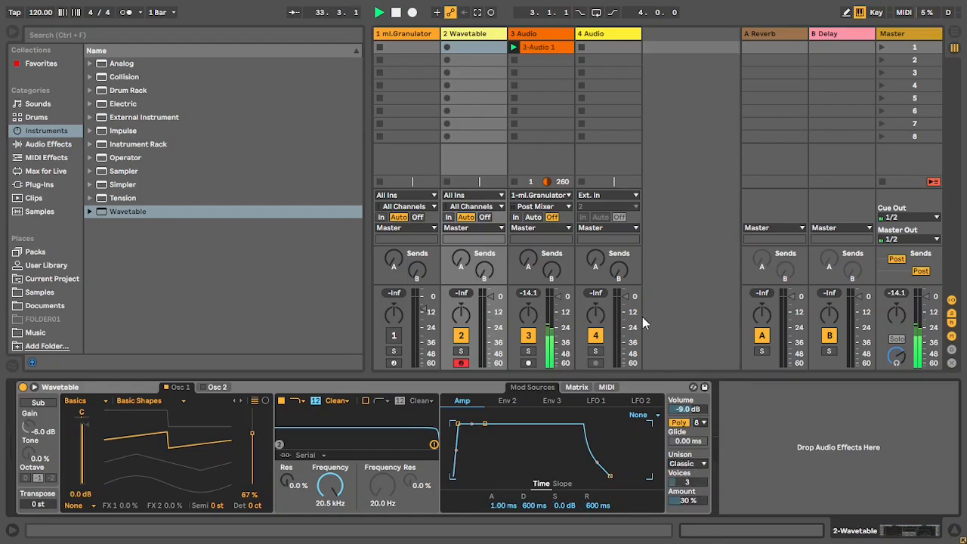
Create a one-bar MIDI clip in the Wavetable track's first slot with an F3 note held for the whole bar.
left_click(469, 47)
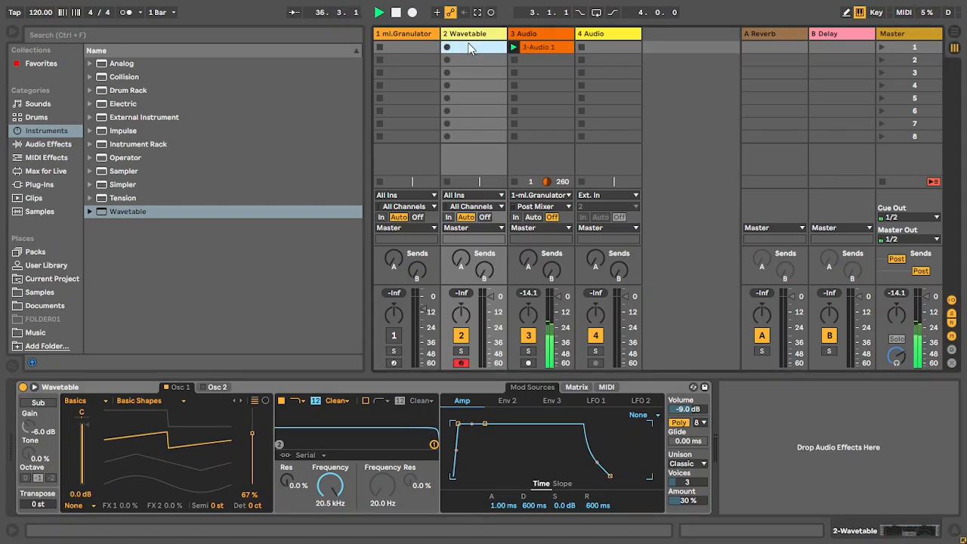
double_click(469, 47)
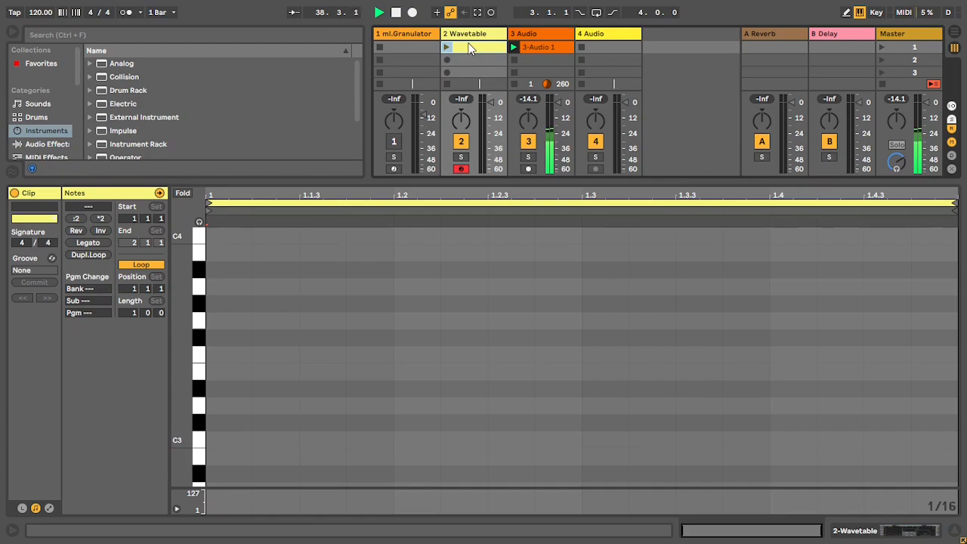
double_click(236, 353)
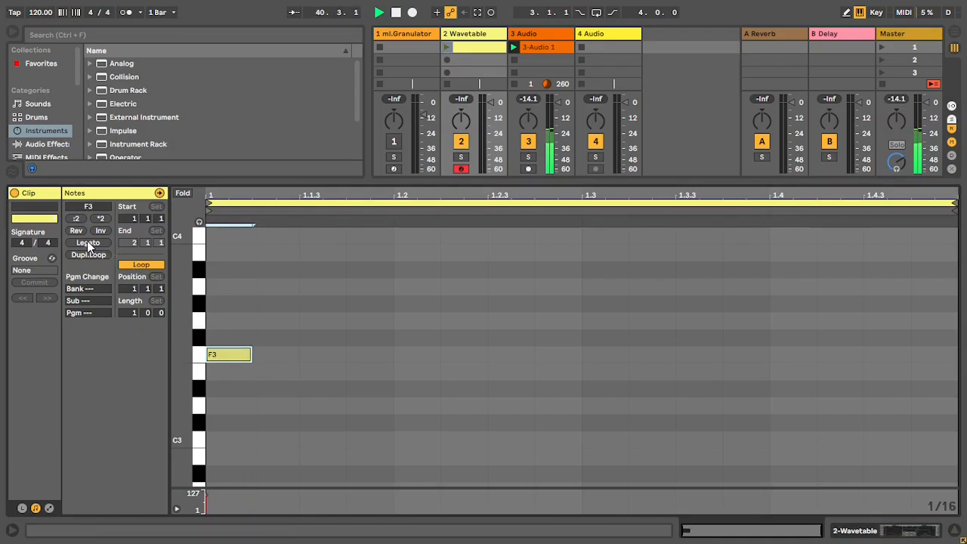
left_click(88, 243)
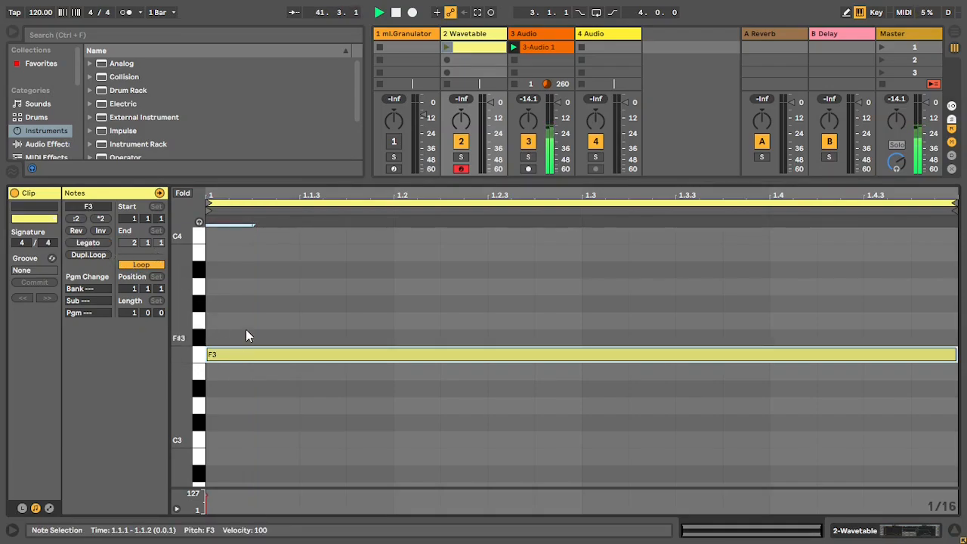
left_click(476, 35)
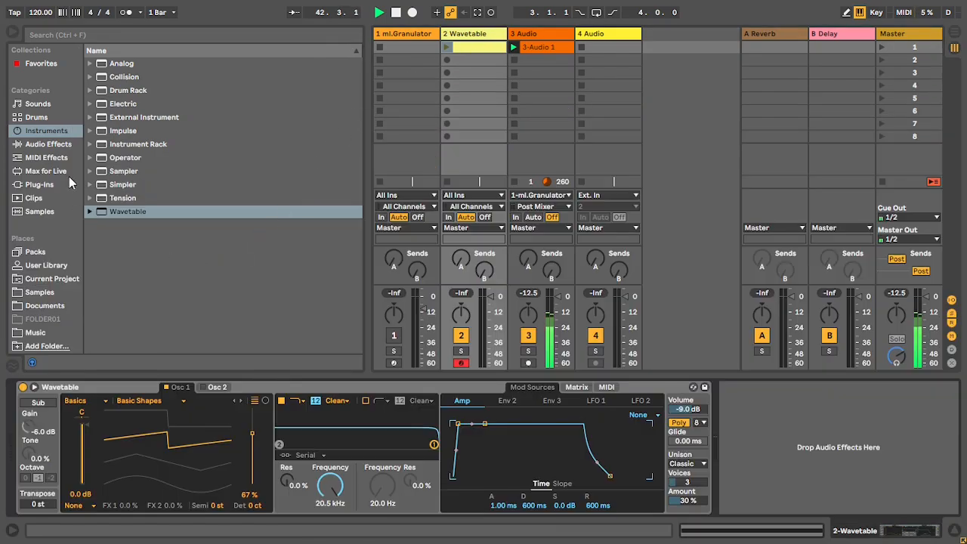
Add a Chord MIDI effect ahead of Wavetable with Shift 1 at +3 st and Shift 2 at +7 st.
left_click(56, 159)
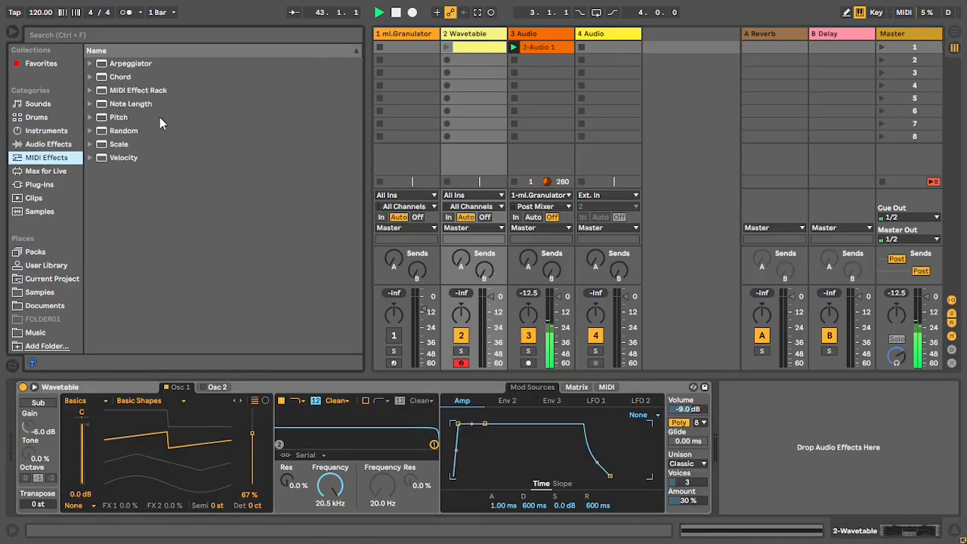
double_click(116, 82)
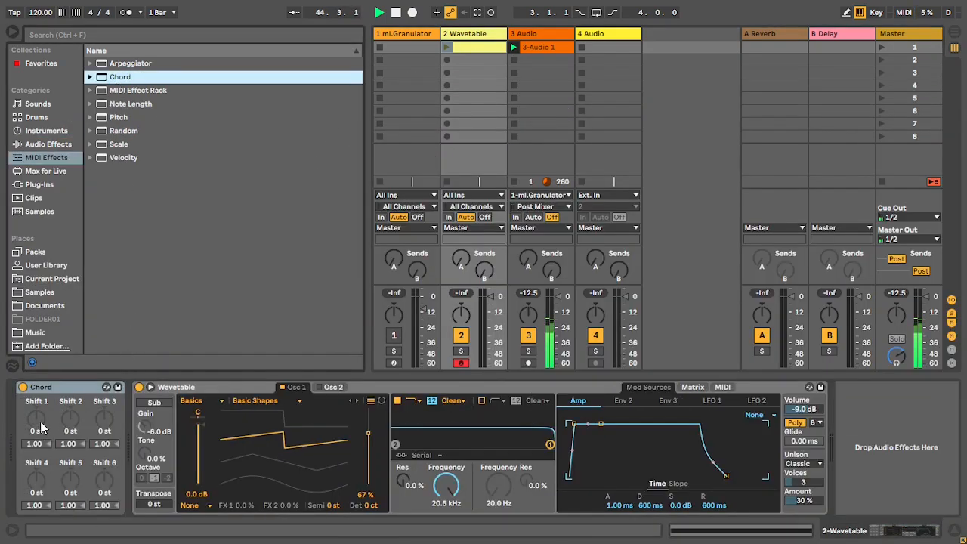
left_click_drag(40, 420, 40, 413)
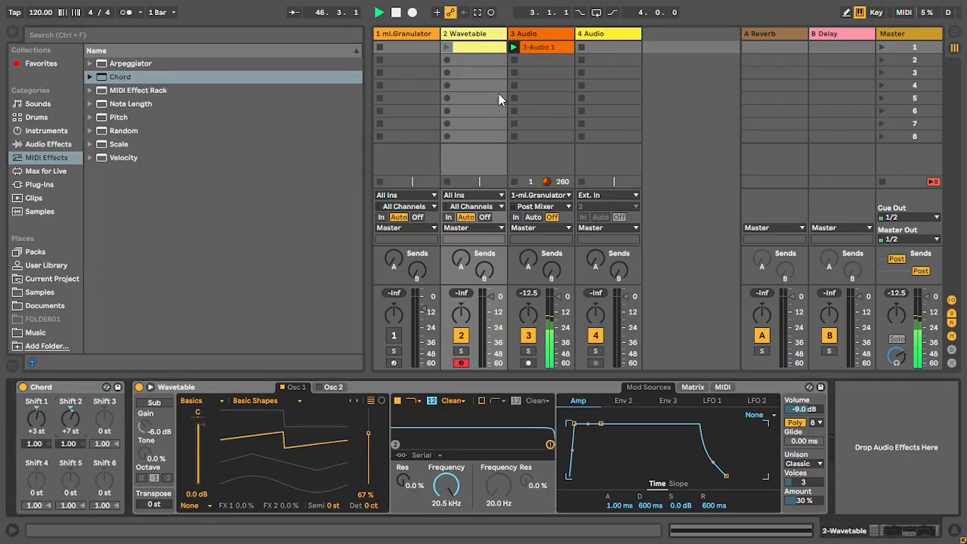
Turn the 2 Wavetable track's volume down to -inf dB and launch its clip.
left_click_drag(482, 306, 492, 364)
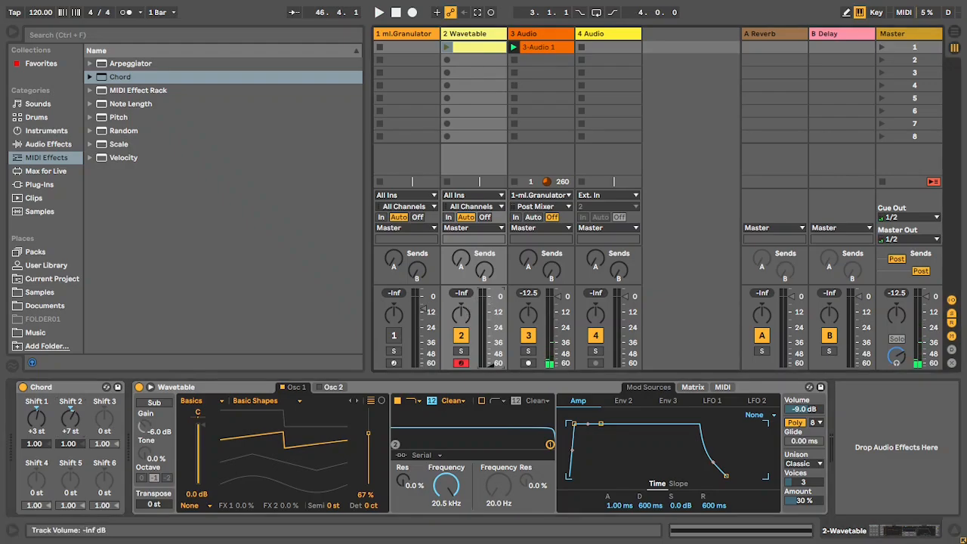
left_click(447, 47)
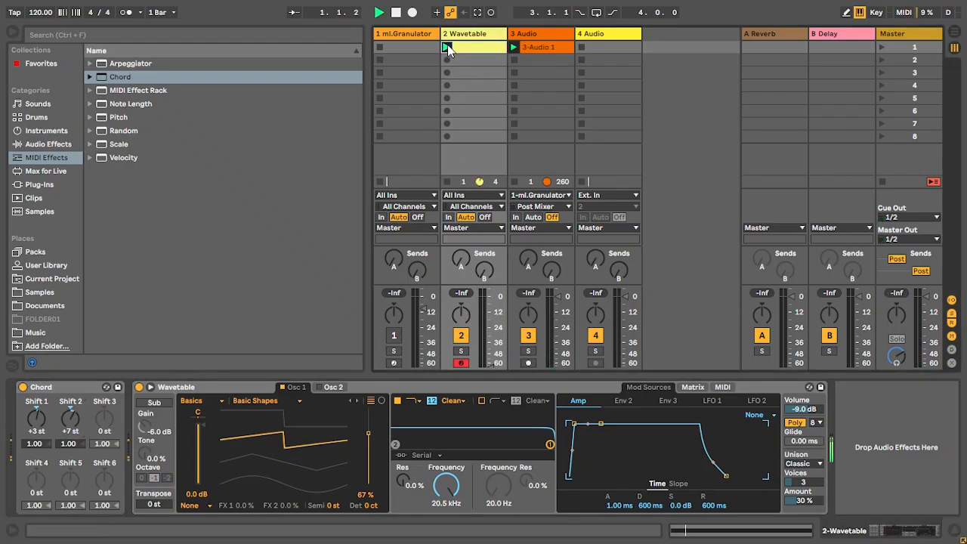
Set the Vocoder on the 3 Audio track to an External carrier, taking its audio from 2-Wavetable.
left_click(547, 33)
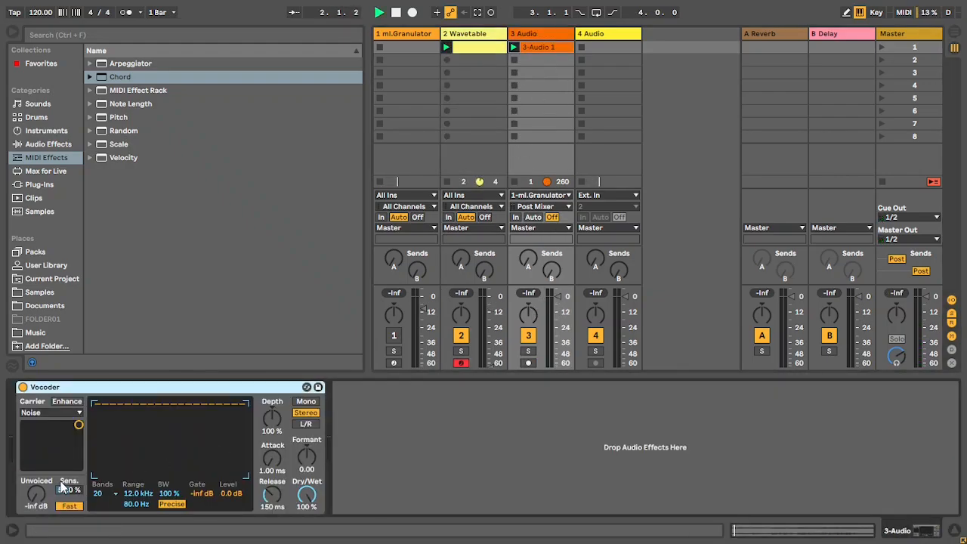
left_click(75, 418)
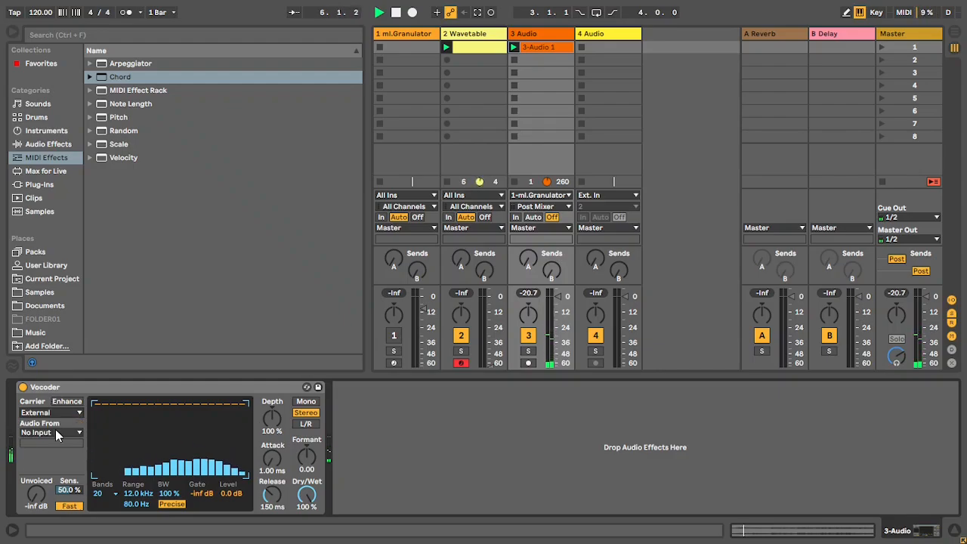
left_click(56, 429)
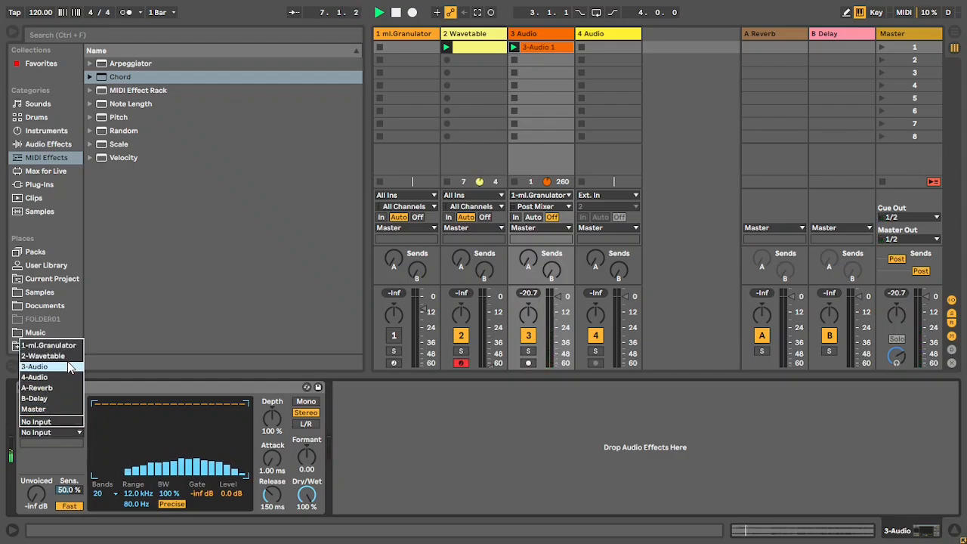
left_click(68, 367)
left_click(47, 433)
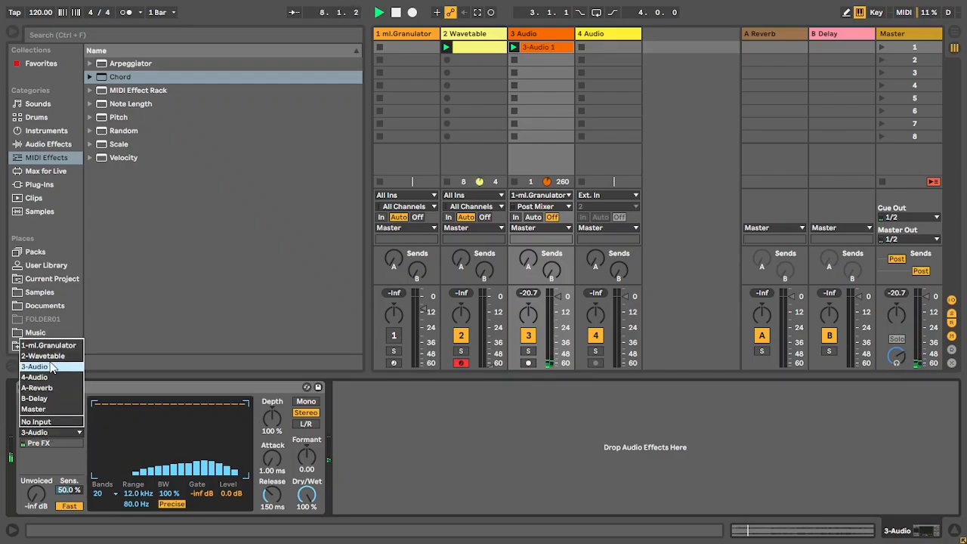
left_click(51, 362)
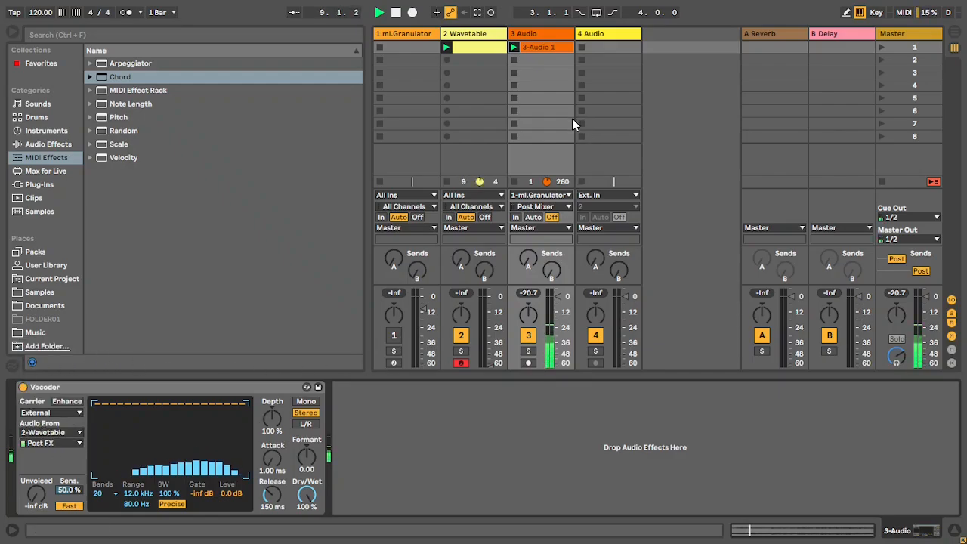
Loop a section of the 3-Audio 1 clip from 34.2.3, about one bar and two beats long.
double_click(536, 47)
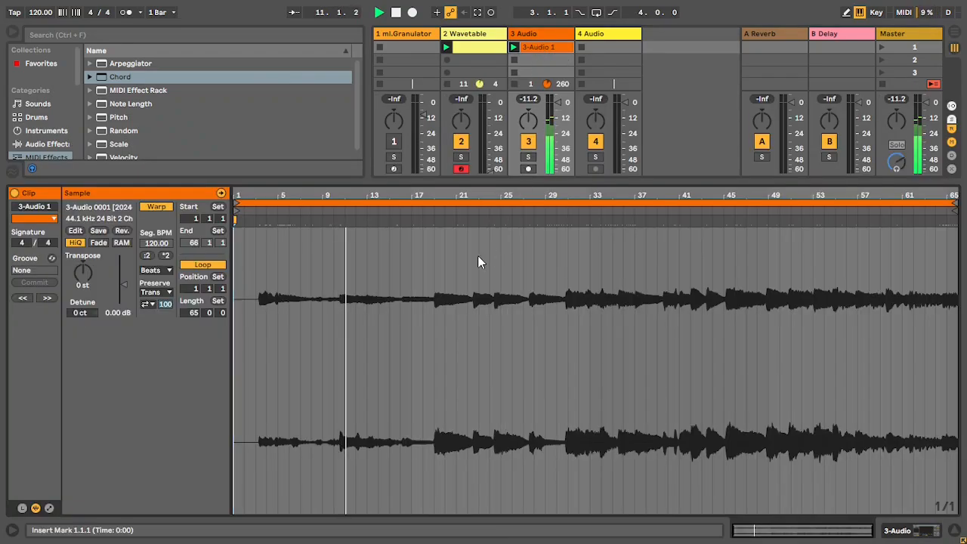
scroll(477, 255, "up", 5)
left_click_drag(488, 251, 703, 253)
key("ctrl+l")
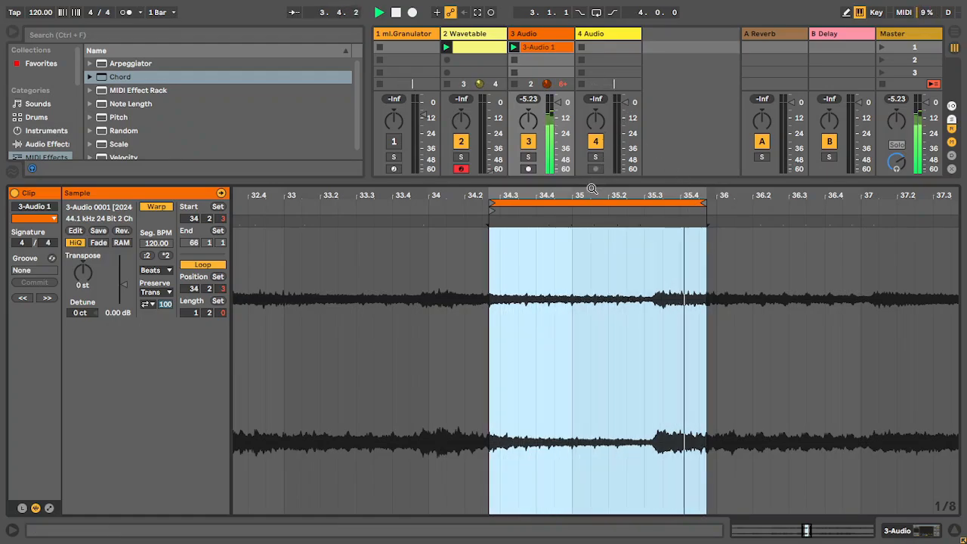
Set 1.1.1 at the looped section's start in the 3-Audio 1 clip and shorten the loop to one bar.
left_click_drag(591, 195, 584, 148)
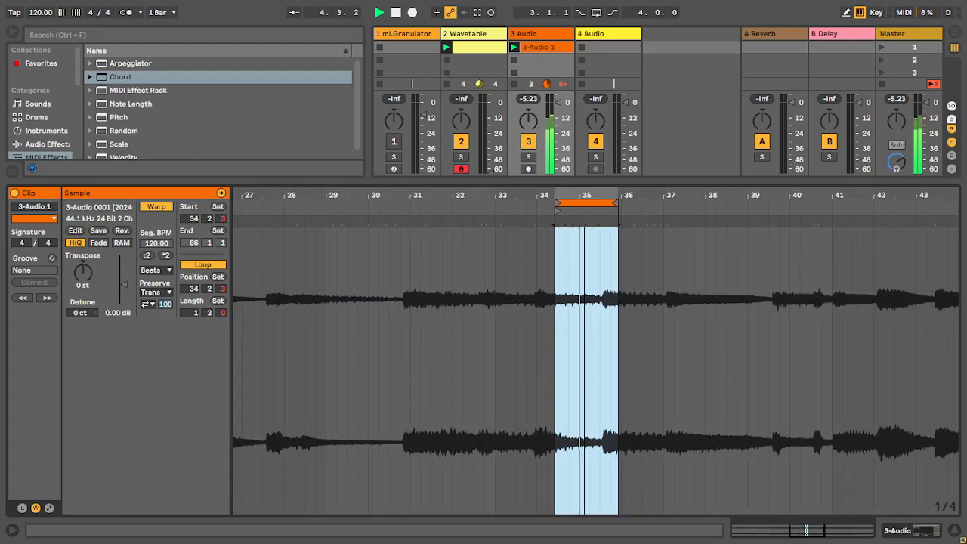
right_click(558, 213)
left_click(590, 221)
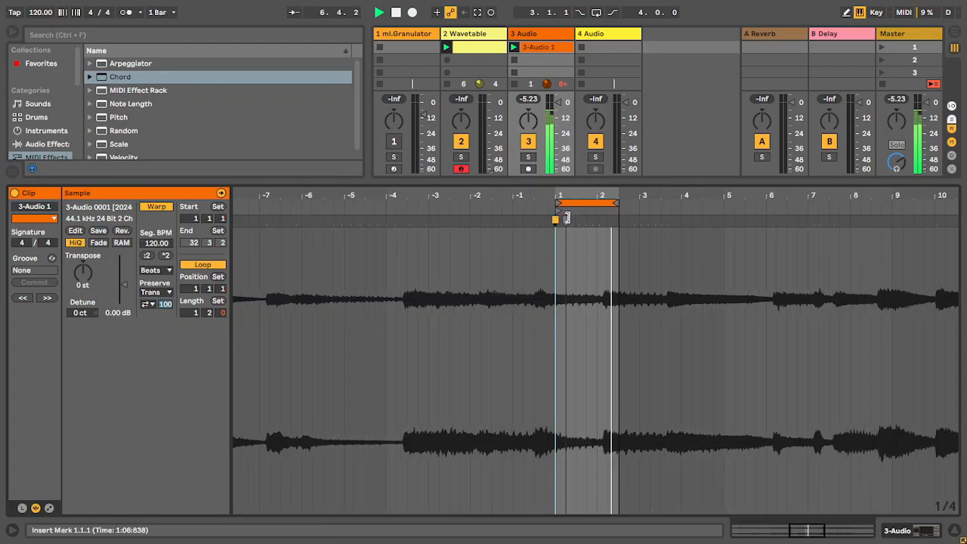
left_click_drag(602, 197, 602, 225)
left_click_drag(650, 204, 590, 212)
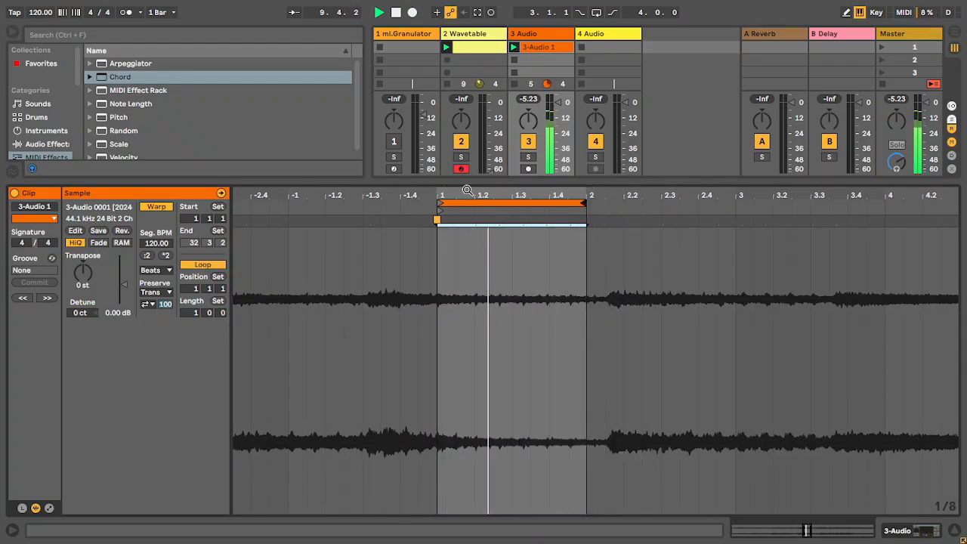
Switch the clip's warp mode to Re-Pitch and warp the transient just before the loop end onto 2.1.1.
left_click_drag(467, 192, 467, 223)
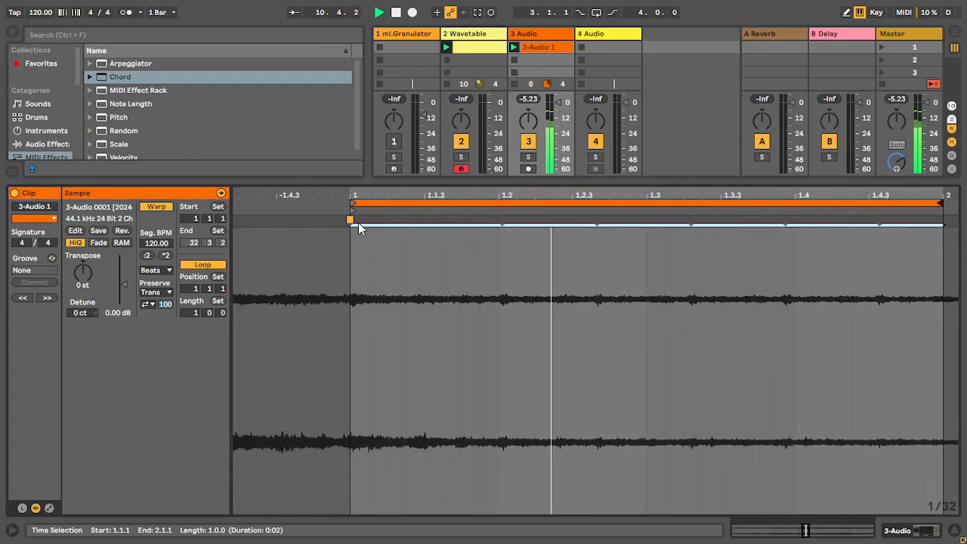
left_click(157, 270)
left_click(156, 314)
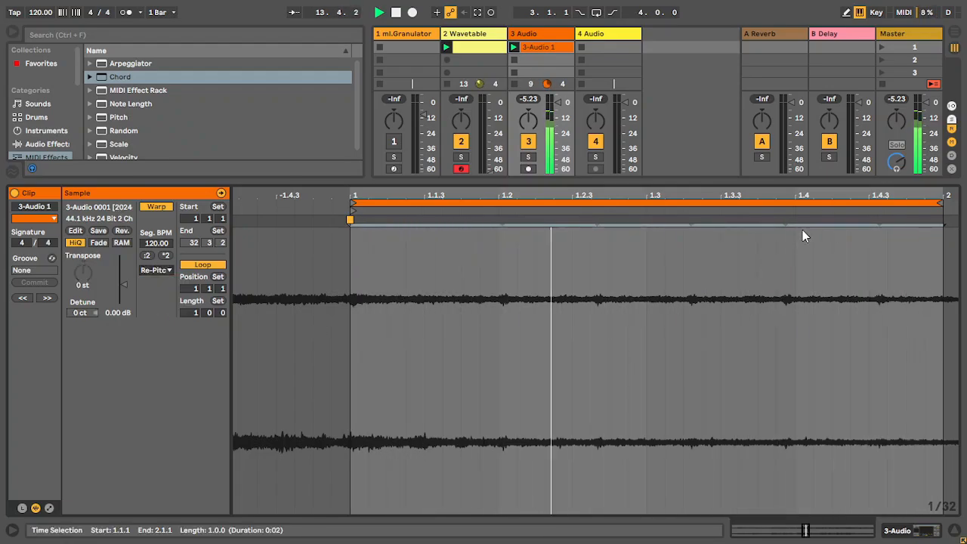
mouse_move(880, 219)
left_mouse_down()
mouse_move(933, 217)
mouse_move(939, 229)
left_mouse_up()
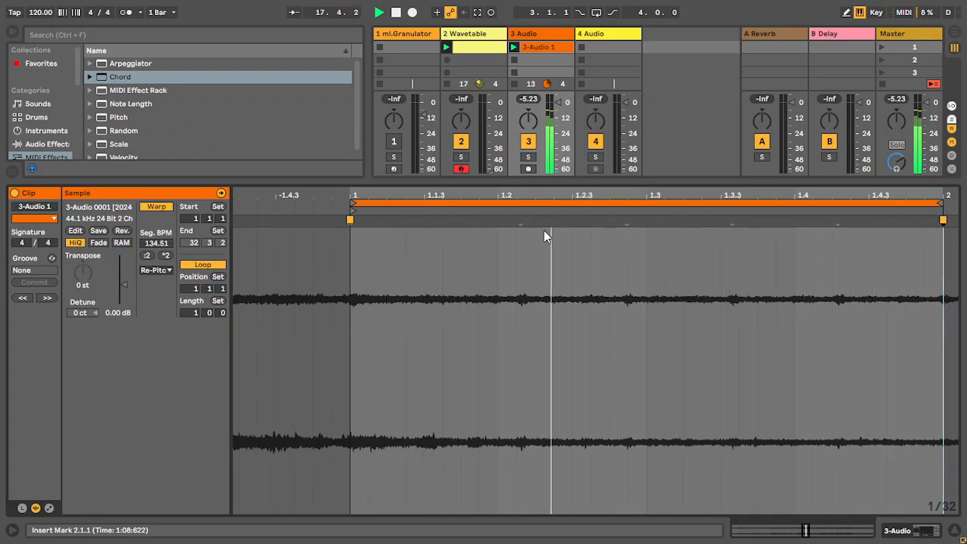
Lower the 3 Audio track's volume and place warp markers on the inner transients, aligned to 1.2.1, 1.2.4, 1.3.3 and 1.4.2.
left_click_drag(559, 102, 558, 121)
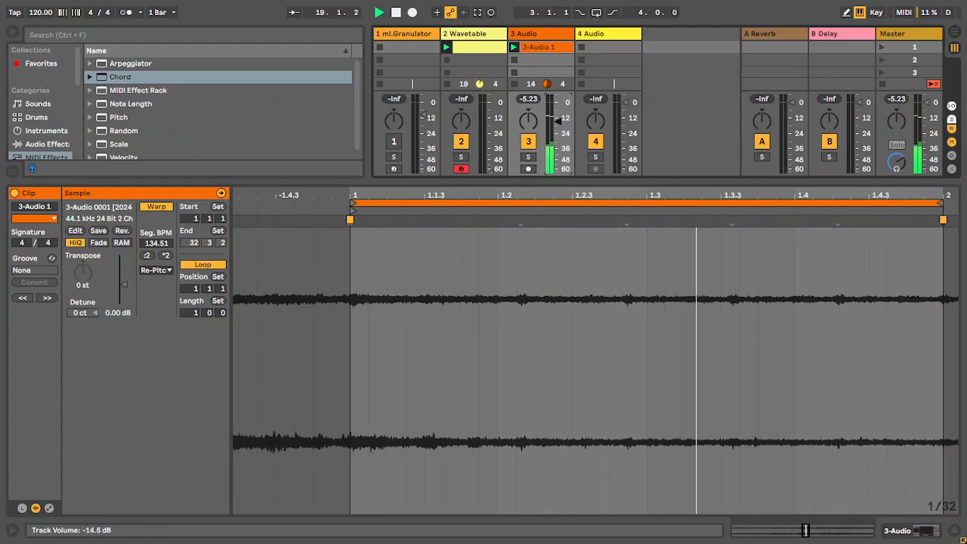
double_click(518, 219)
left_click_drag(518, 219, 500, 220)
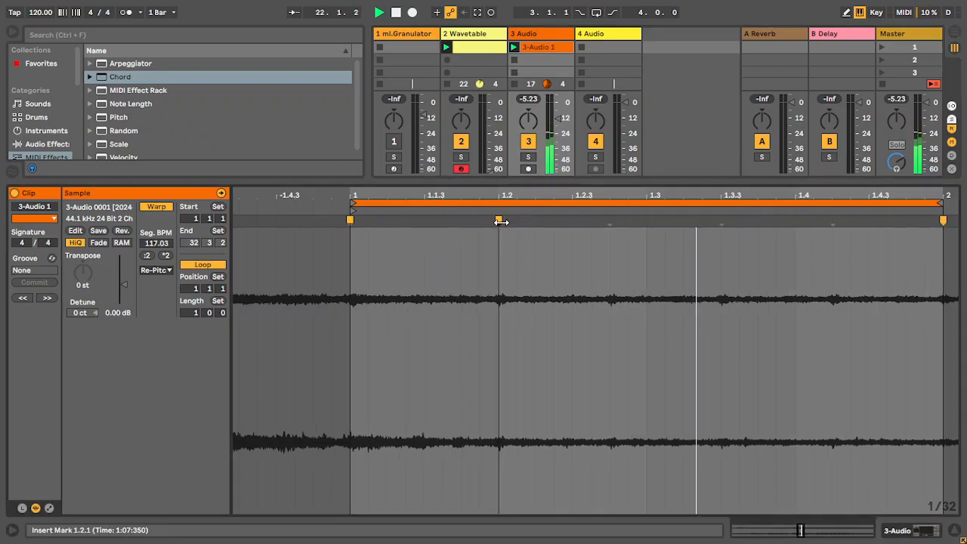
double_click(610, 219)
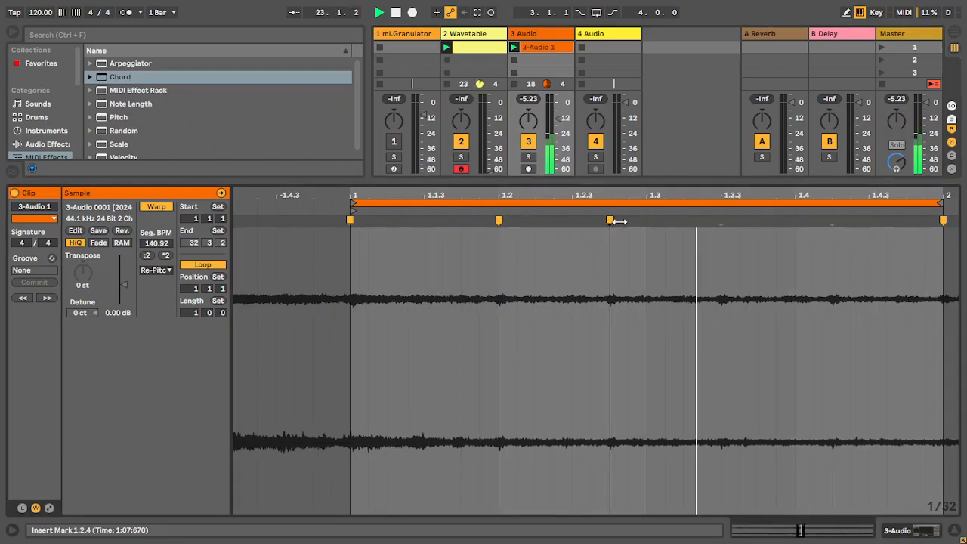
double_click(733, 221)
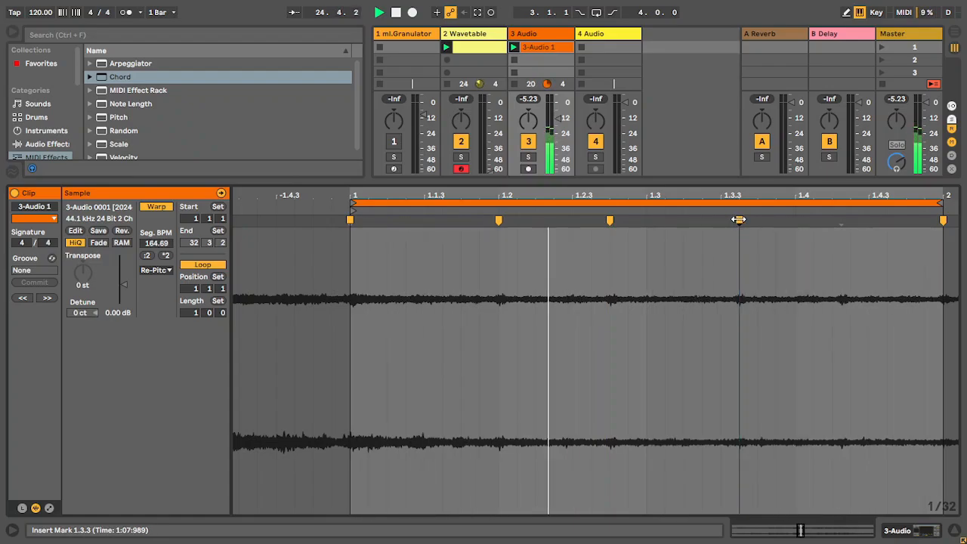
left_click_drag(738, 220, 722, 220)
double_click(832, 220)
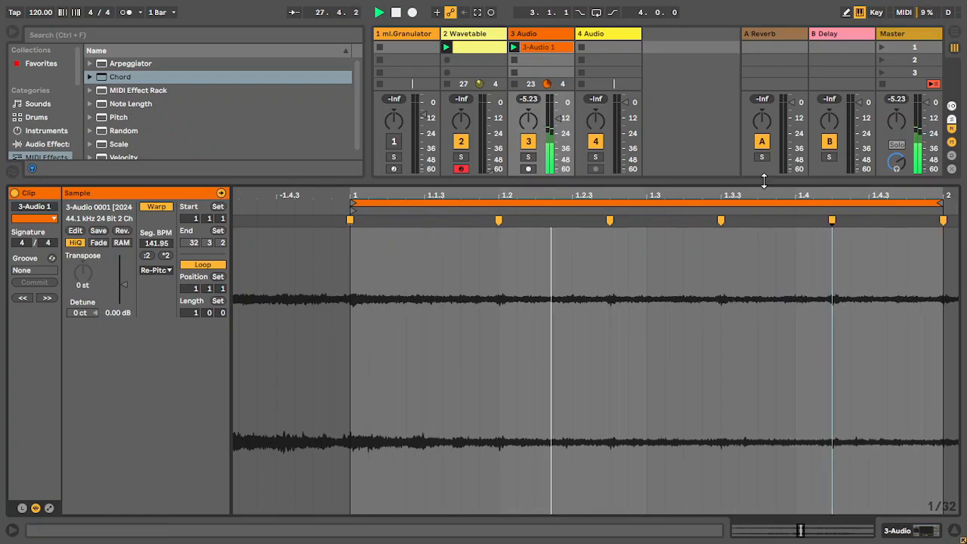
Insert the Max for Live Envelope Follower before the Vocoder on the 3 Audio track.
left_click(545, 35)
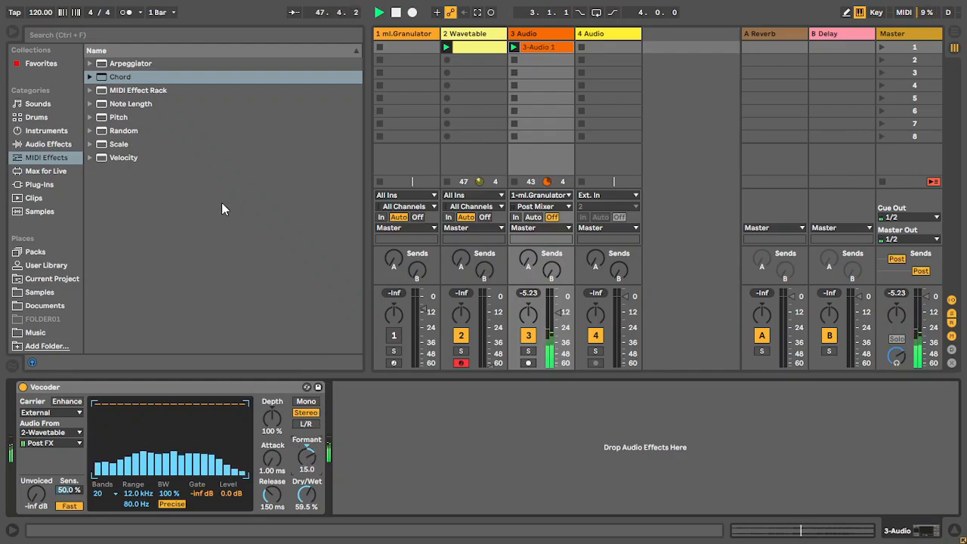
left_click(67, 170)
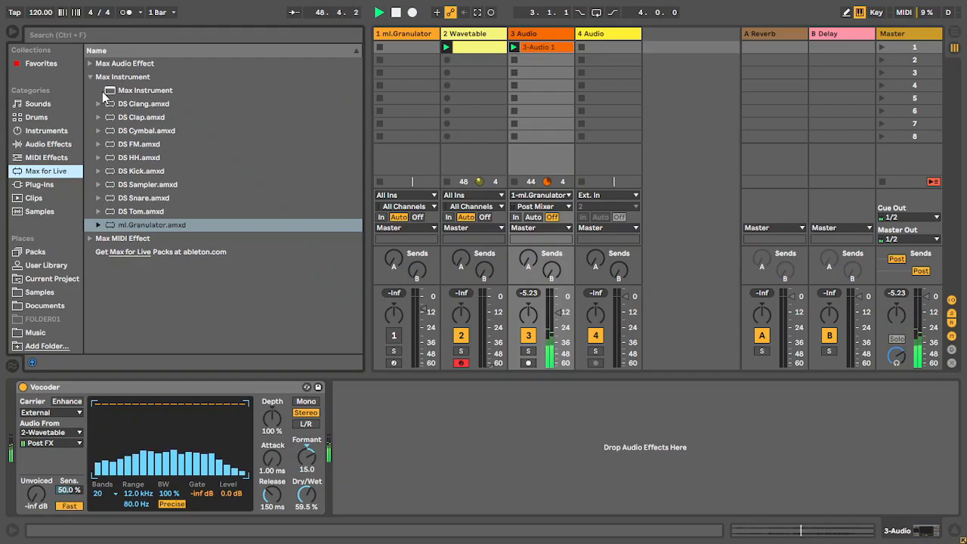
left_click(90, 64)
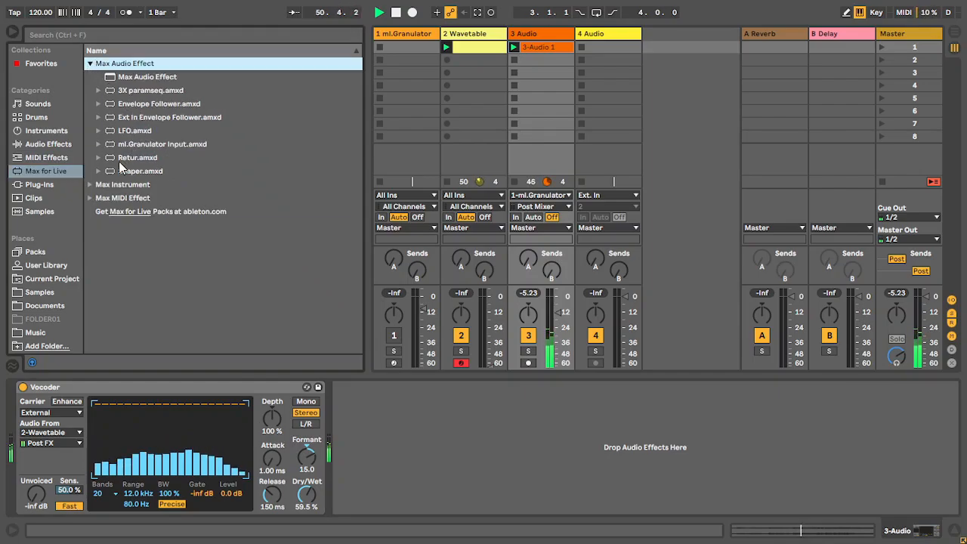
left_click(89, 198)
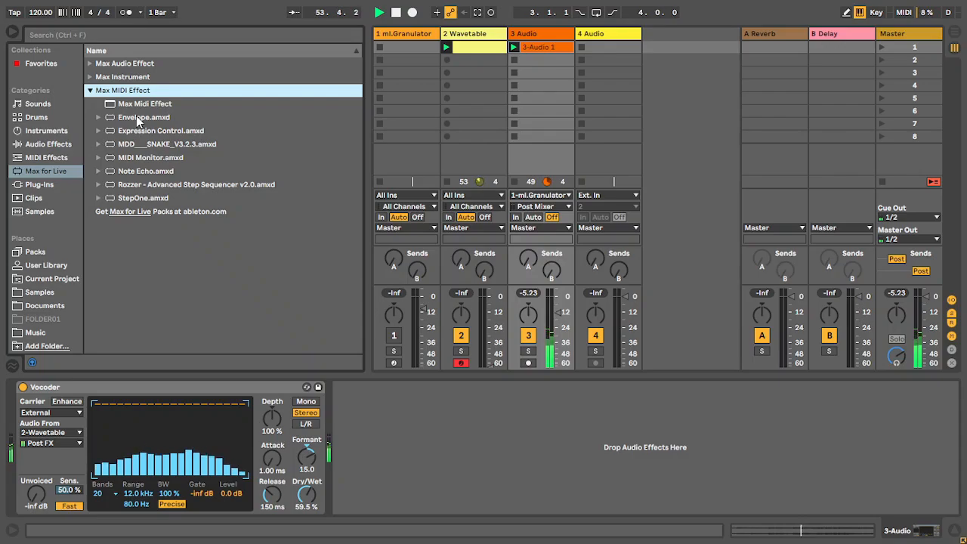
left_click(89, 64)
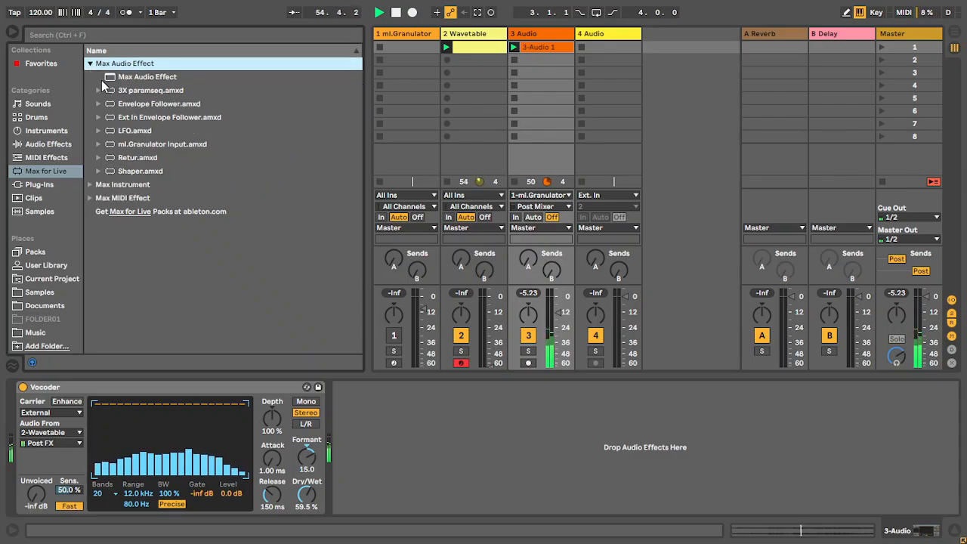
left_click_drag(133, 106, 24, 406)
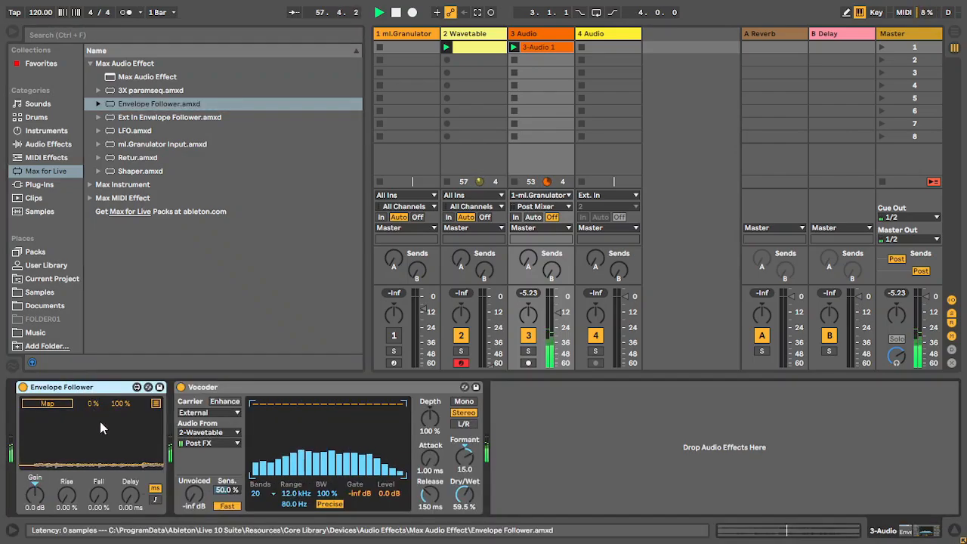
Set the Envelope Follower's gain to 19 dB and map it to the Vocoder's Formant control.
left_click_drag(25, 495, 25, 465)
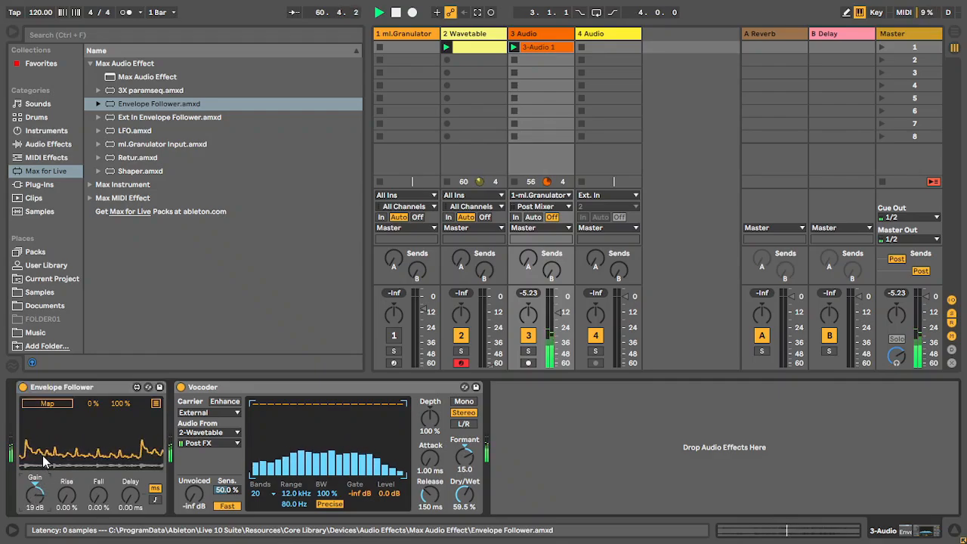
left_click(65, 404)
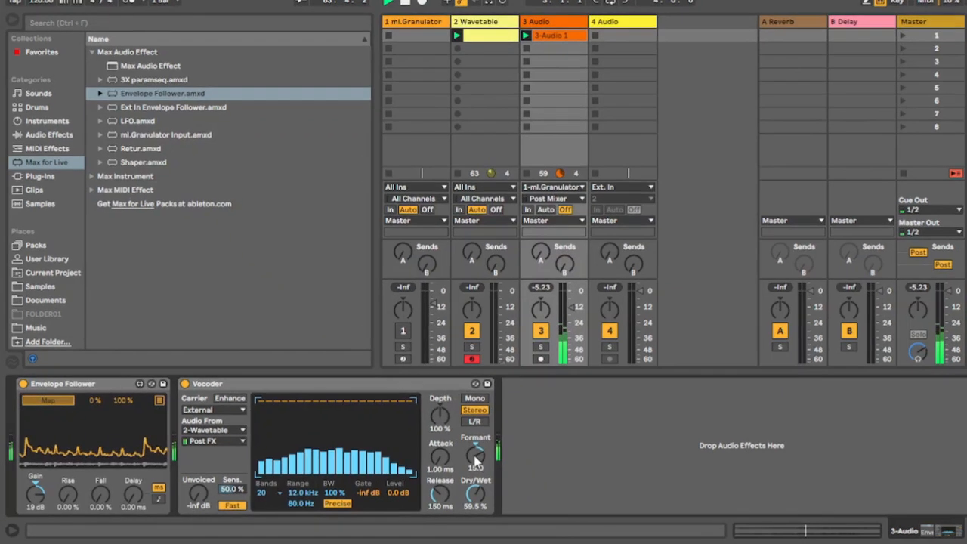
left_click(464, 458)
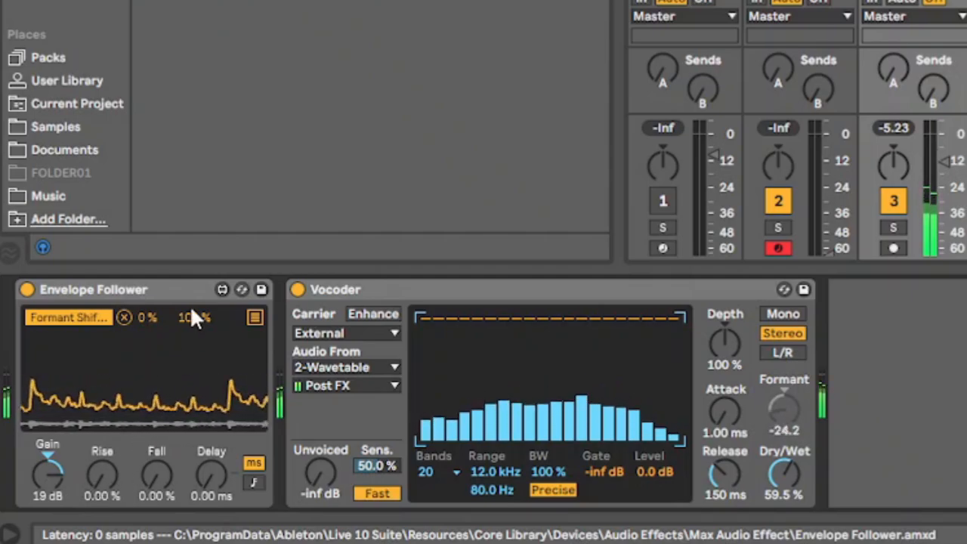
Set the Envelope Follower's mapping minimum to 60% and its fall to 39.4%, and switch the device off.
left_click_drag(147, 314, 147, 253)
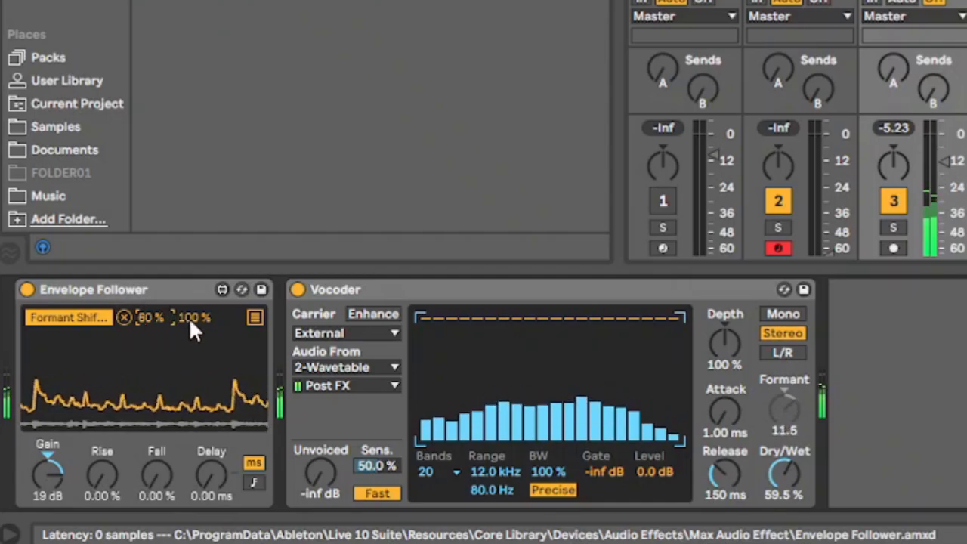
left_click_drag(158, 467, 158, 437)
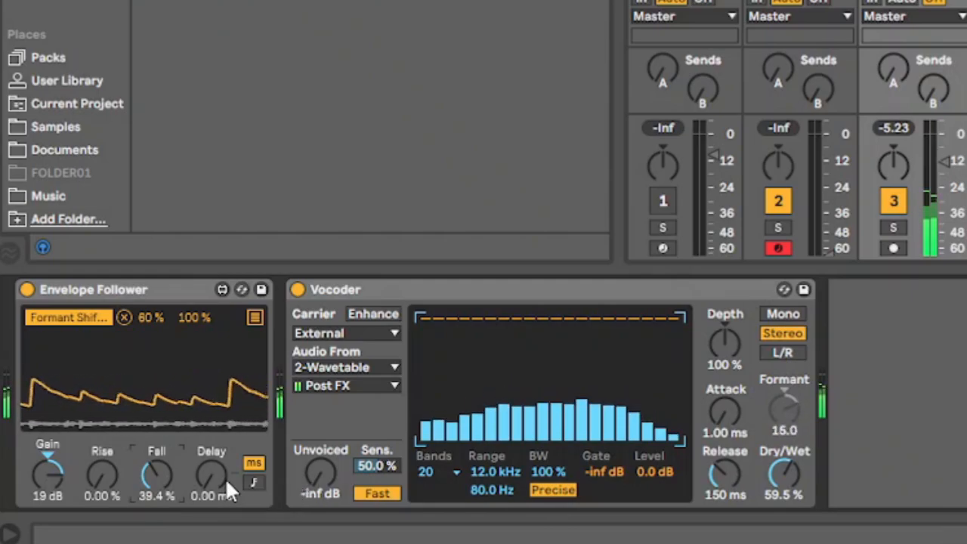
left_click(27, 290)
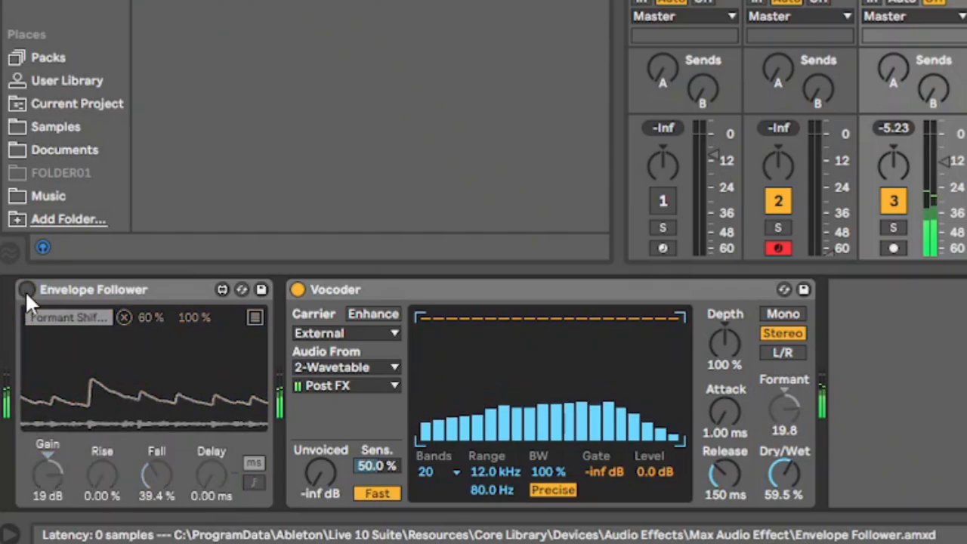
Switch the Envelope Follower back on and check the Vocoder's available band counts.
left_click(26, 291)
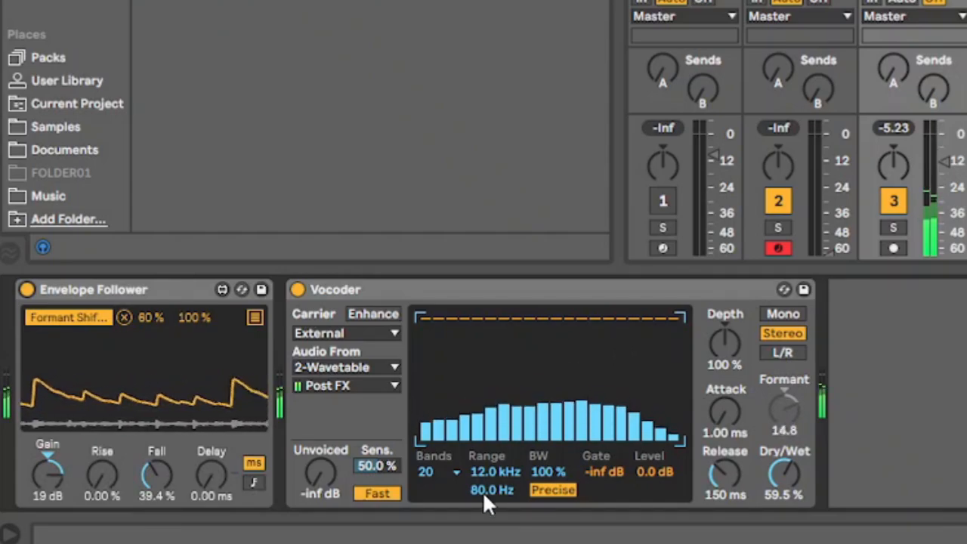
left_click(428, 471)
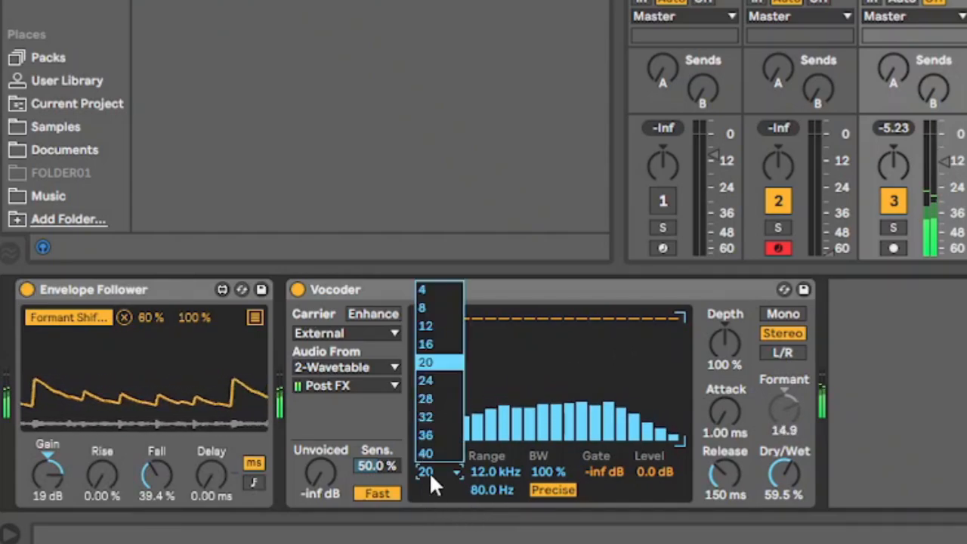
left_click(831, 344)
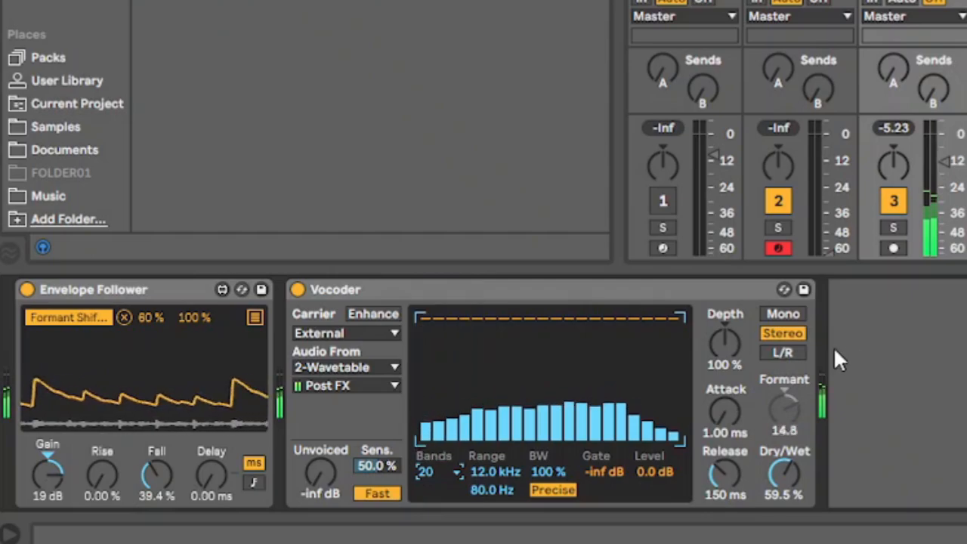
Redraw the levels of individual bands in the Vocoder's filter bank, lowering several middle bands and the highest one.
left_click(465, 347)
left_click(529, 377)
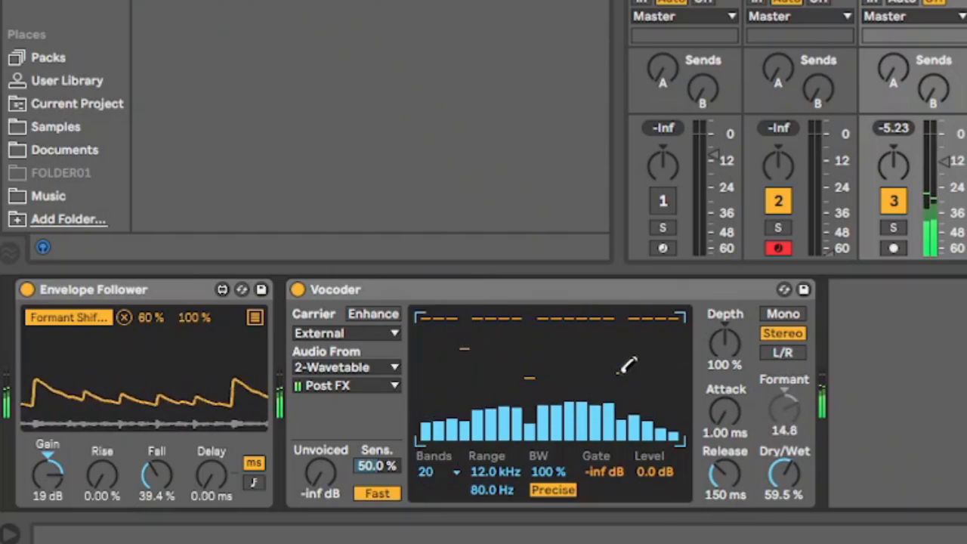
left_click(581, 371)
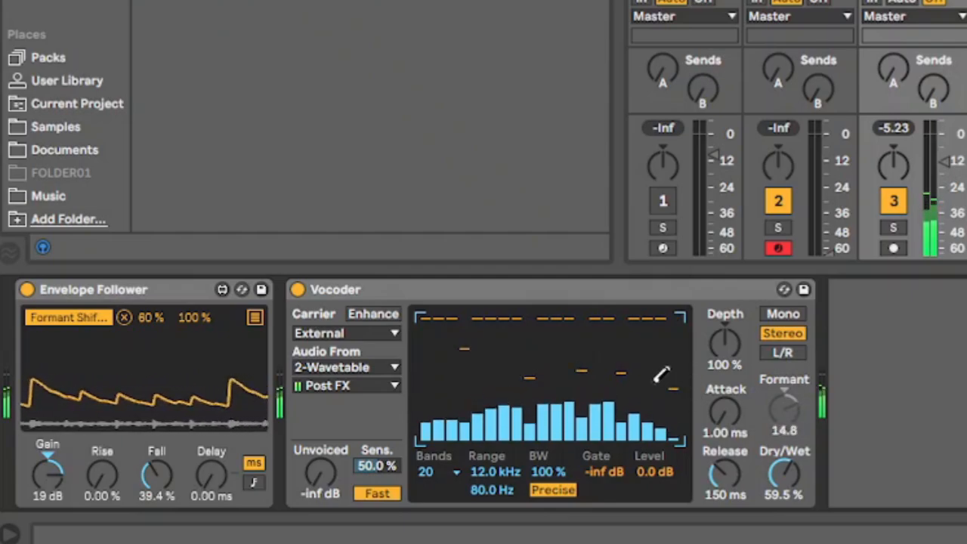
left_click(493, 425)
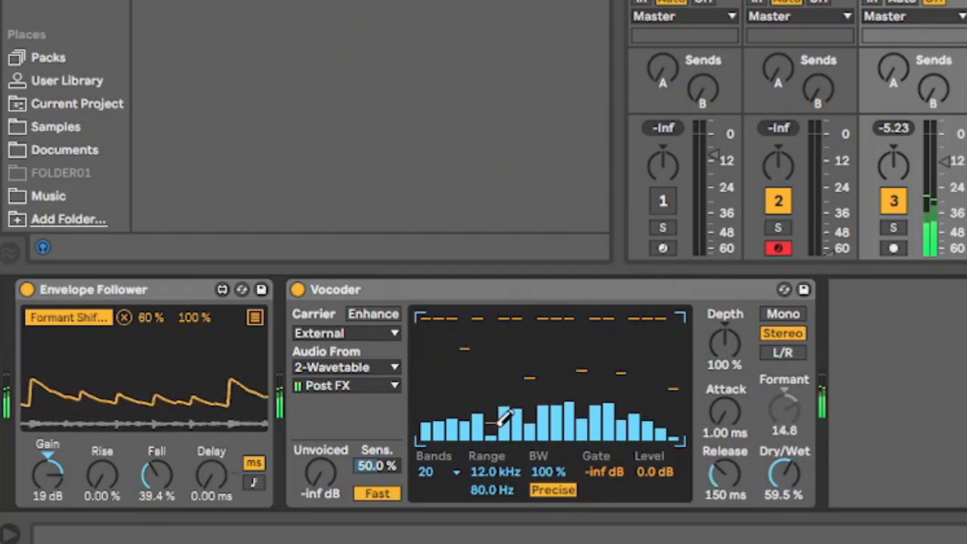
mouse_move(499, 423)
left_mouse_down()
mouse_move(495, 316)
mouse_move(551, 321)
mouse_move(568, 382)
mouse_move(529, 319)
left_mouse_up()
mouse_move(577, 340)
left_mouse_down()
mouse_move(600, 307)
mouse_move(634, 364)
left_mouse_up()
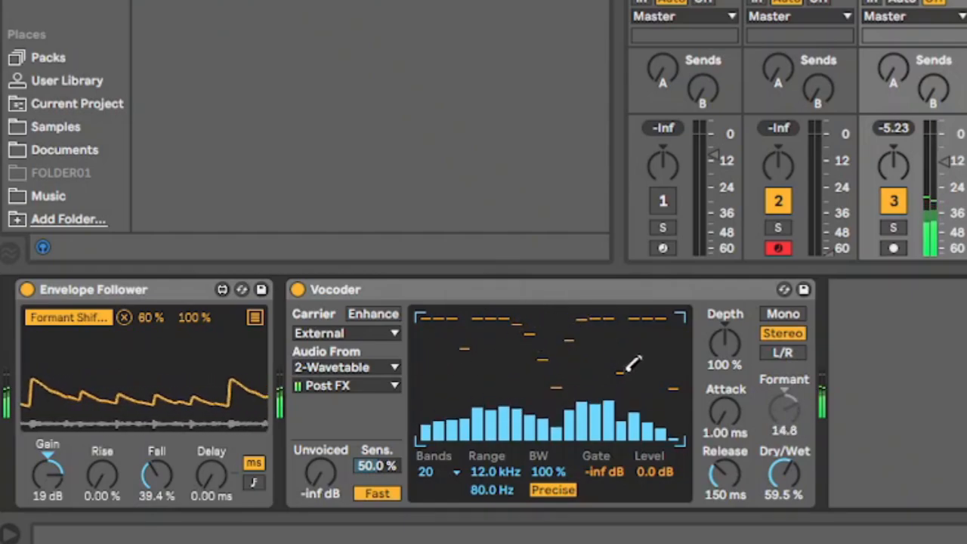
left_click_drag(559, 327, 558, 328)
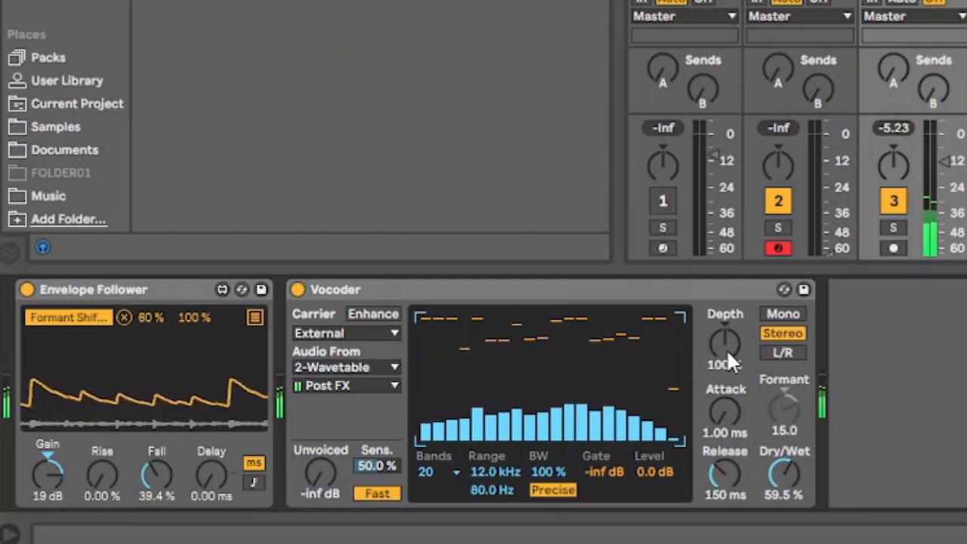
mouse_move(724, 475)
left_mouse_down()
mouse_move(724, 408)
mouse_move(724, 484)
mouse_move(724, 475)
left_mouse_up()
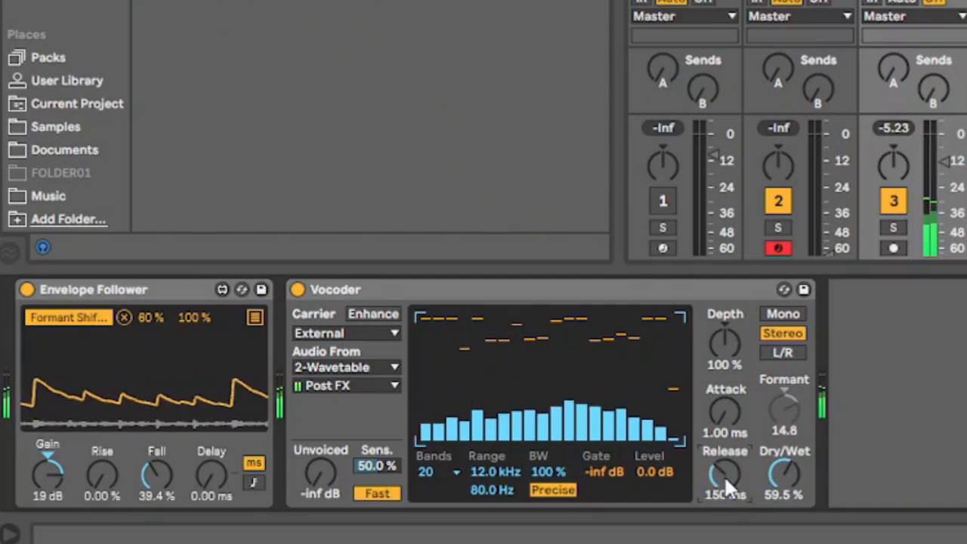
mouse_move(724, 412)
left_mouse_down()
mouse_move(724, 387)
mouse_move(724, 425)
left_mouse_up()
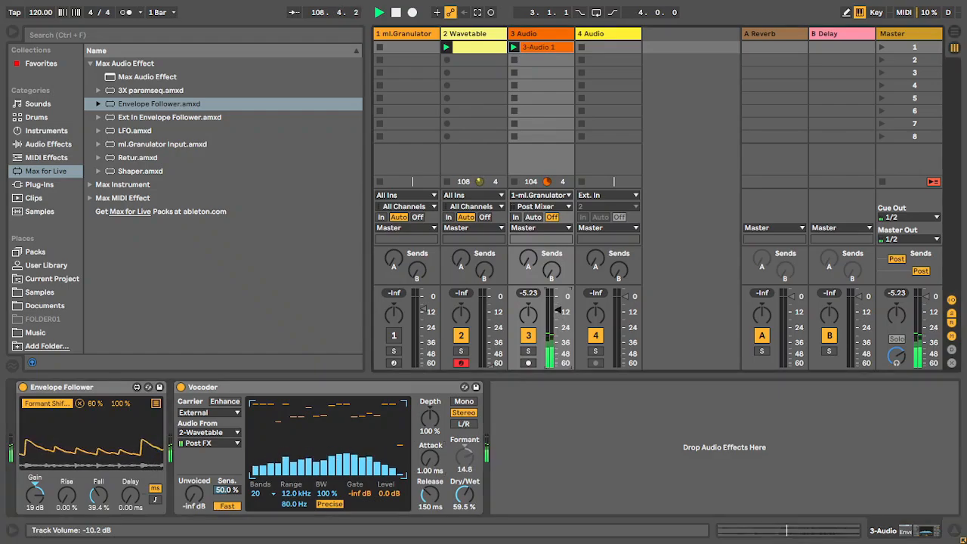
Inspect the notes in the 2 Wavetable track's MIDI clip and return to its devices.
double_click(482, 49)
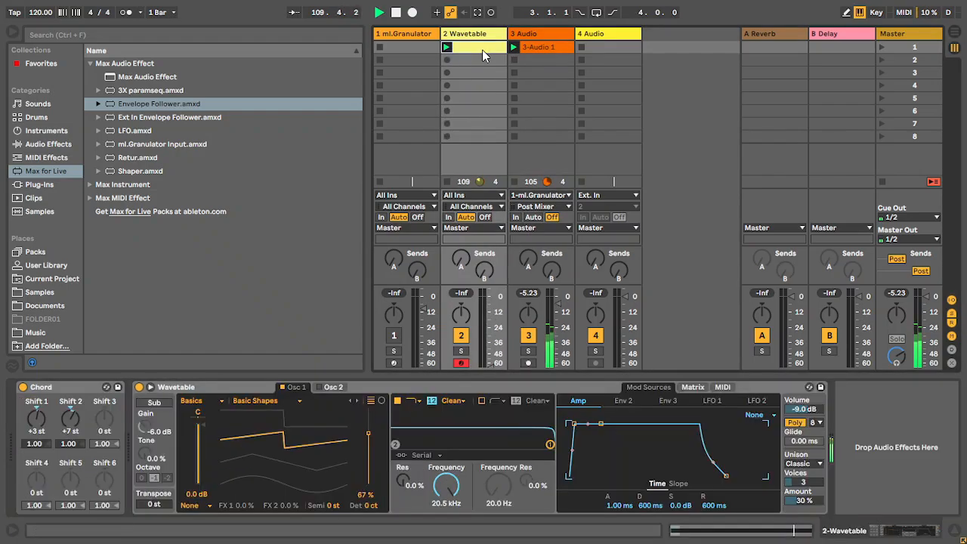
key("shift+Down")
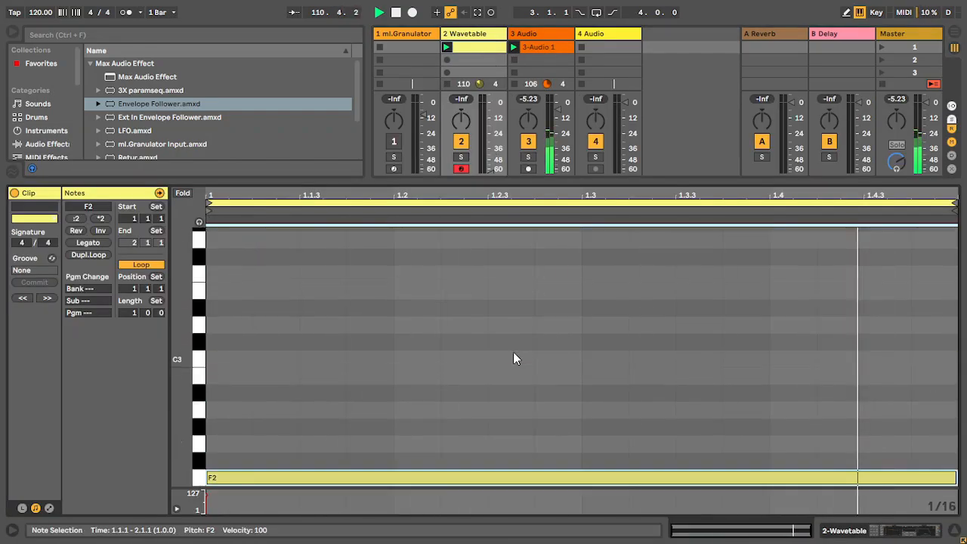
key("shift+Tab")
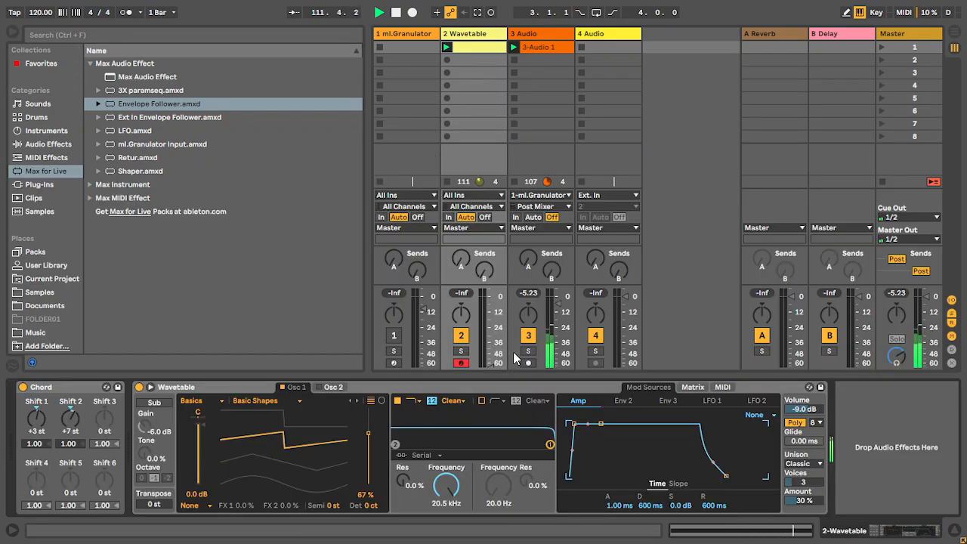
Open the 3-Audio 1 clip, show its envelopes and select the Clip Volume envelope.
left_click(549, 43)
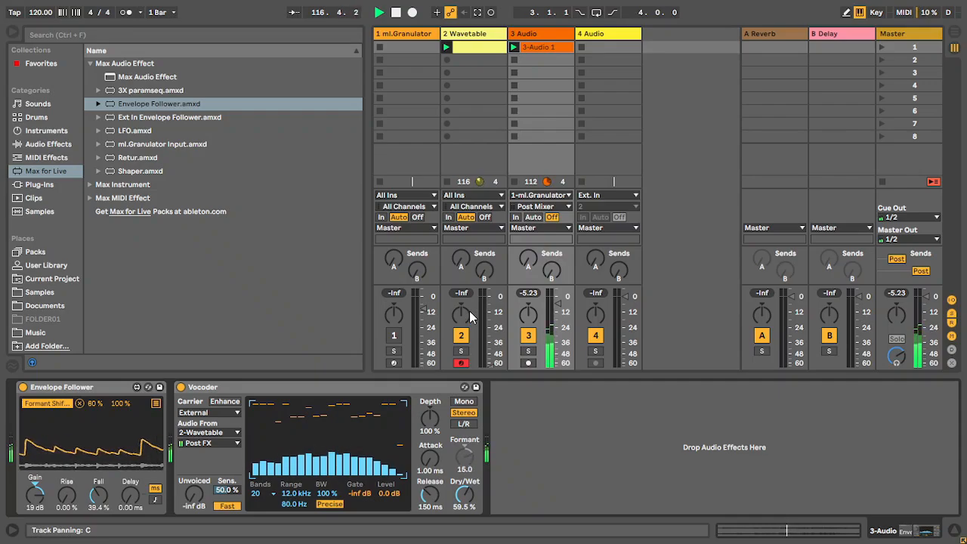
double_click(547, 45)
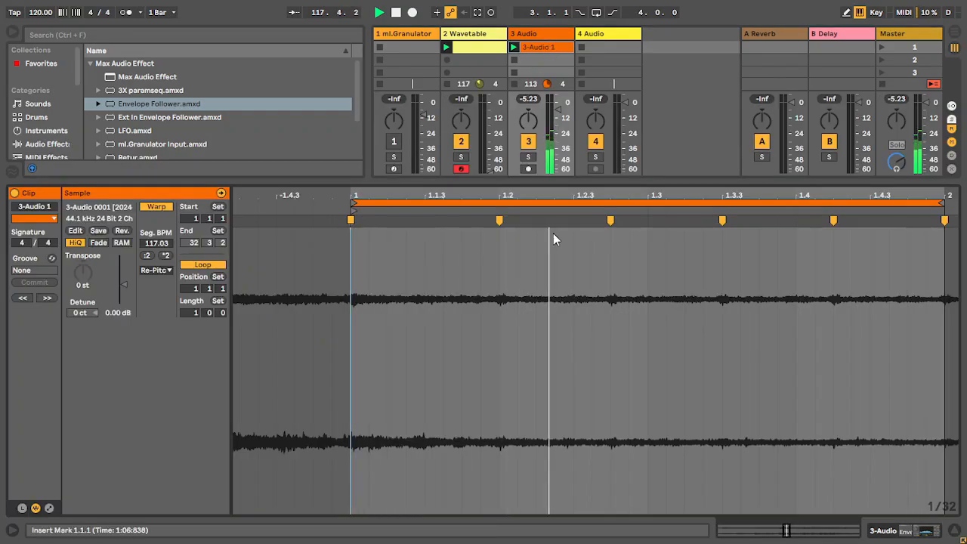
left_click_drag(462, 197, 463, 151)
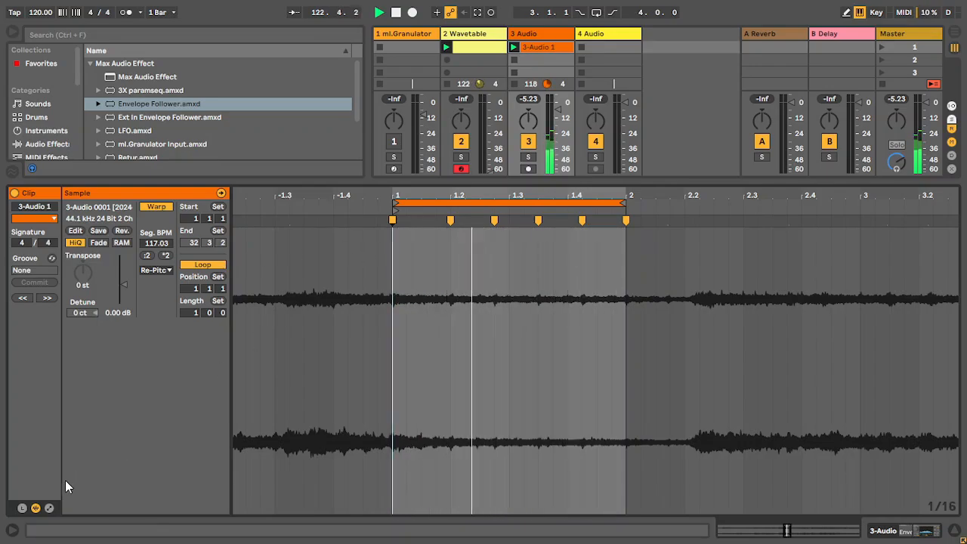
left_click(49, 507)
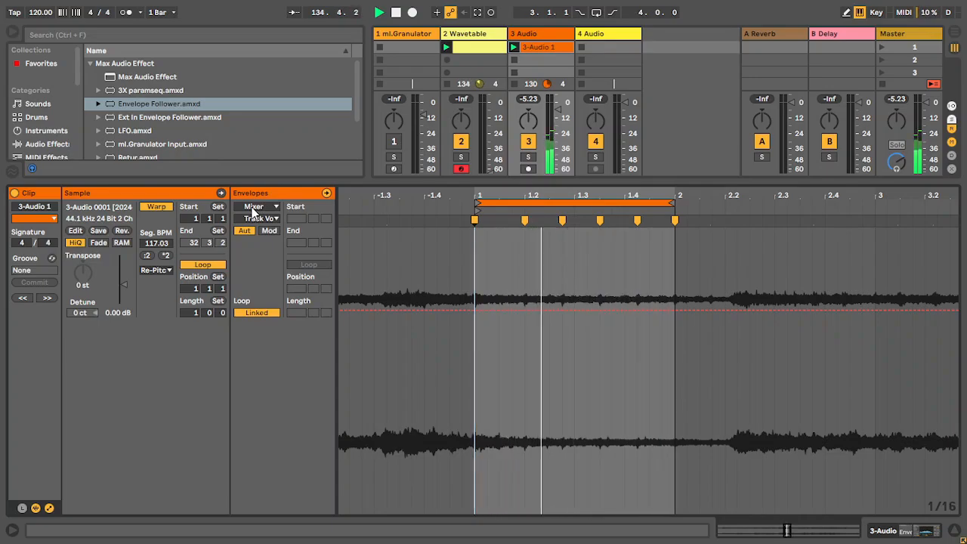
left_click(253, 209)
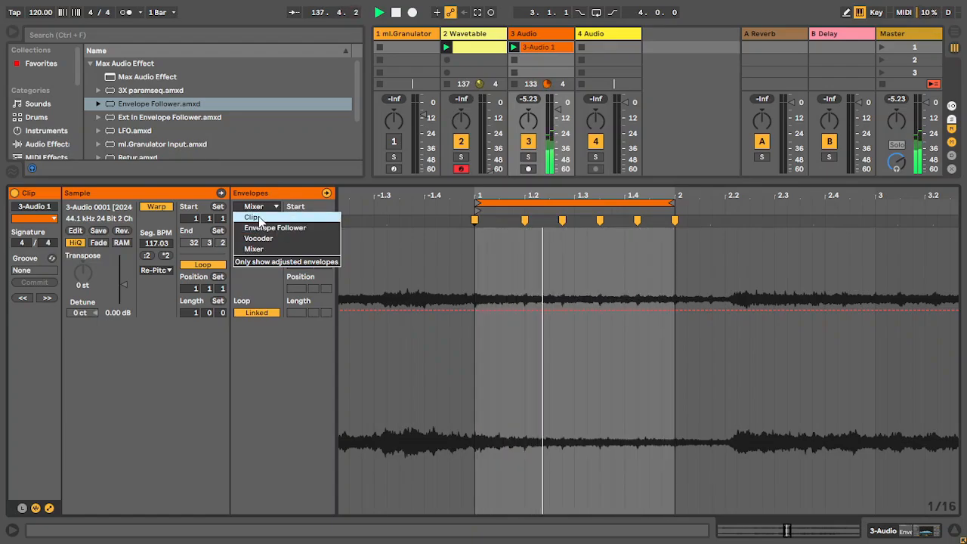
left_click(259, 217)
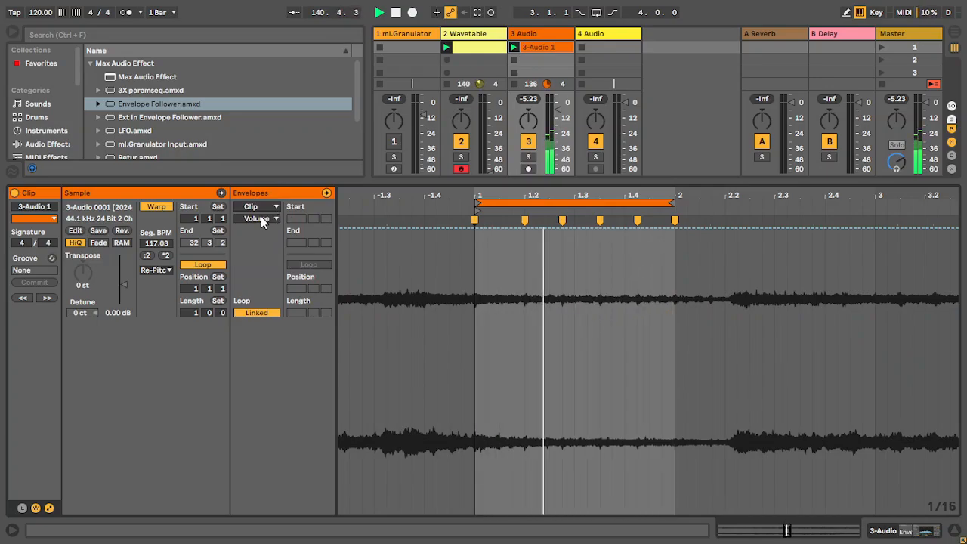
Unlink the Clip Volume envelope from the clip and shorten its loop to one beat, from 1 to 1.2.
left_click(250, 313)
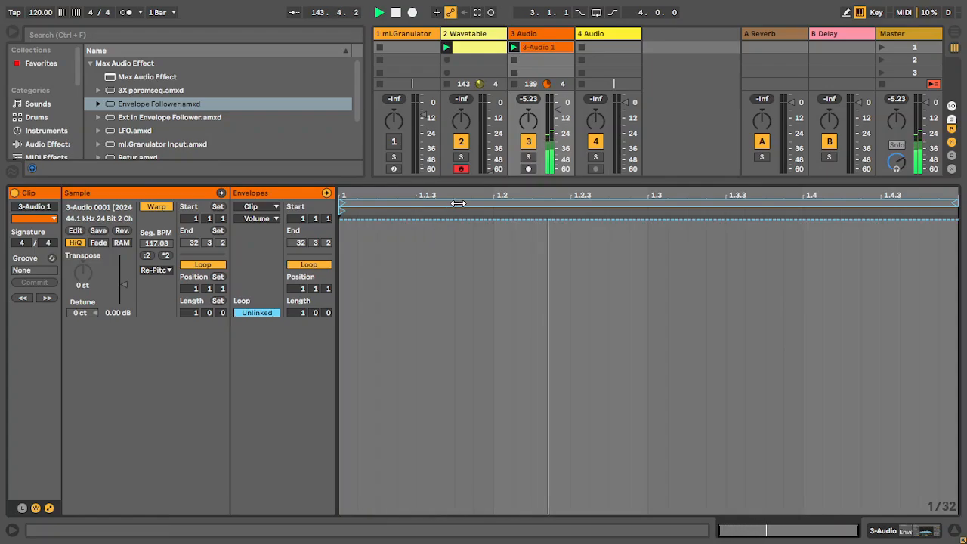
left_click(459, 204)
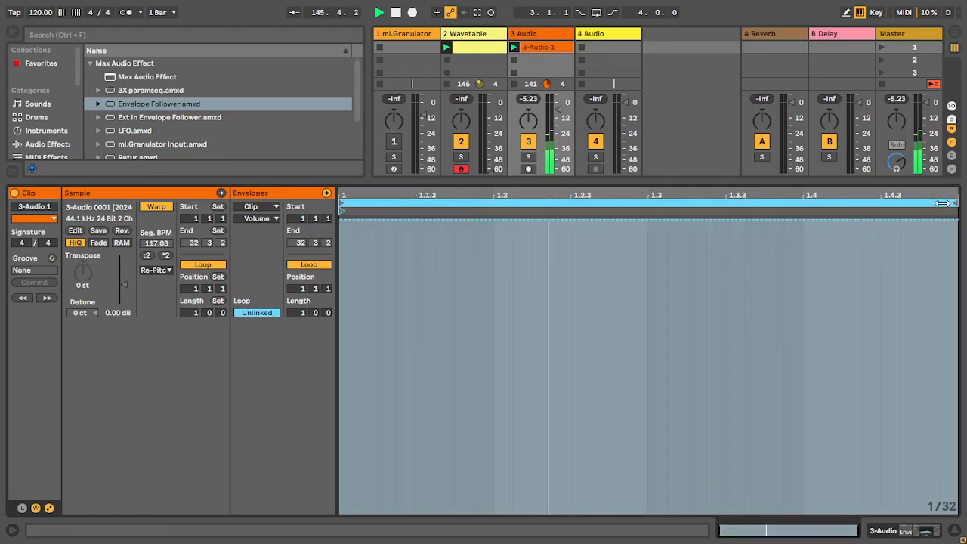
mouse_move(955, 203)
left_mouse_down()
mouse_move(811, 214)
mouse_move(494, 215)
left_mouse_up()
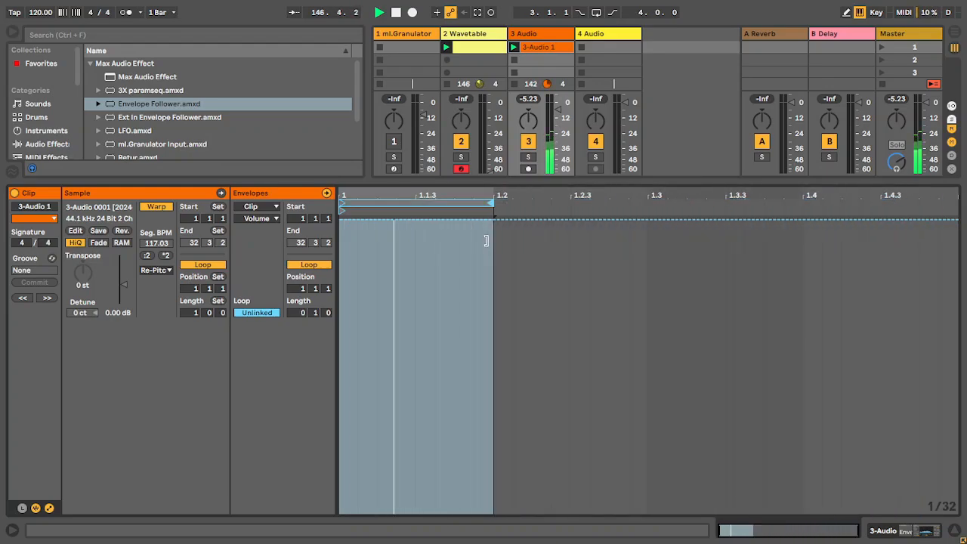
Draw a stepped volume pattern within the one-beat envelope loop, using a fixed 1/16 grid and refining it on a 1/32 grid.
right_click(443, 272)
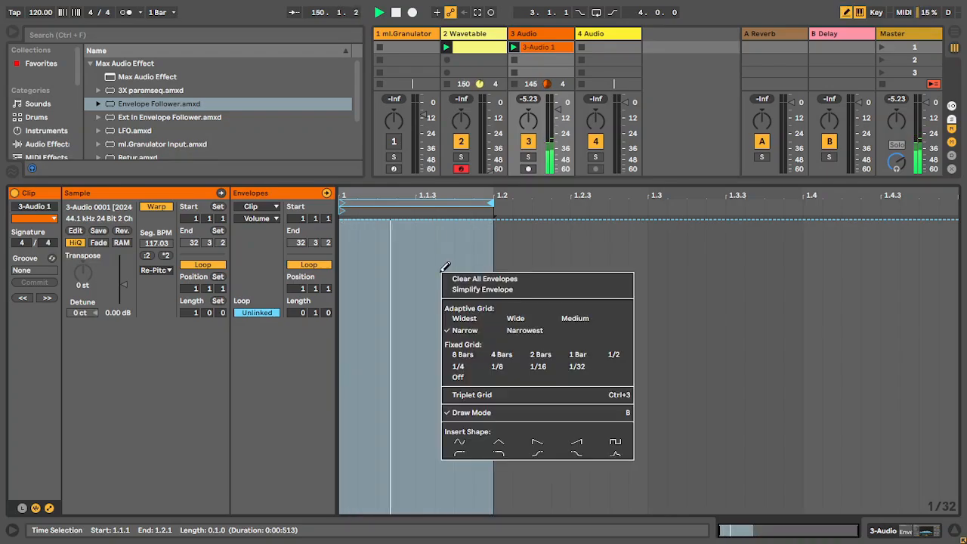
left_click(538, 367)
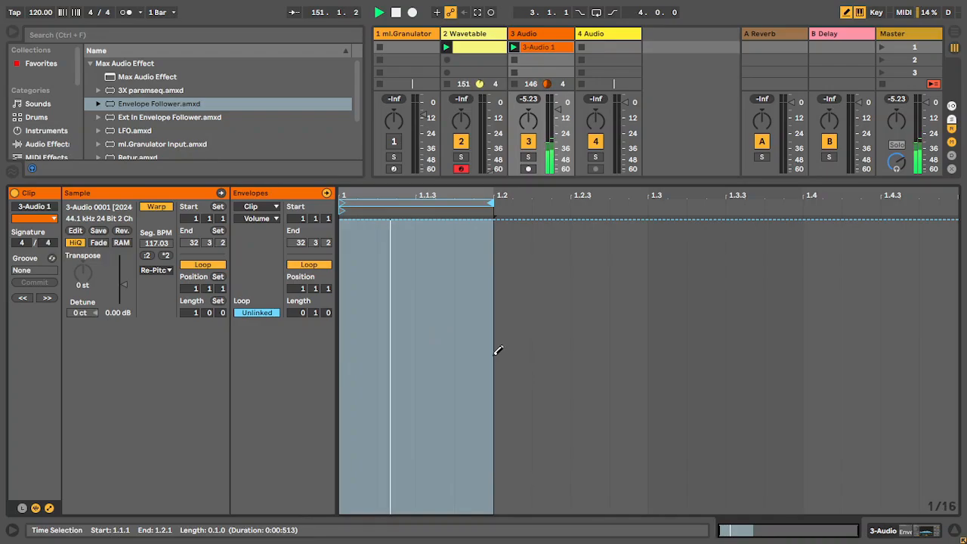
left_click(398, 307)
left_click(476, 290)
left_click(478, 324)
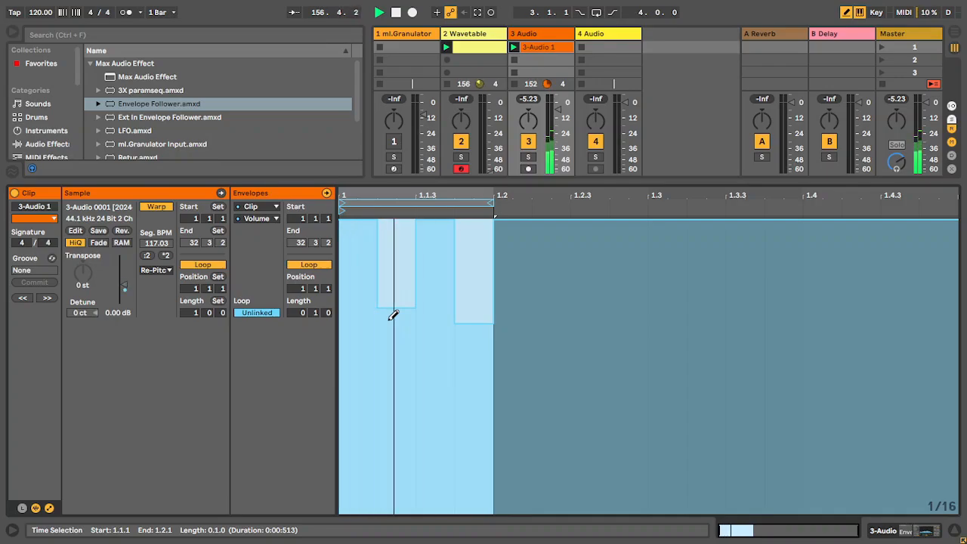
right_click(400, 329)
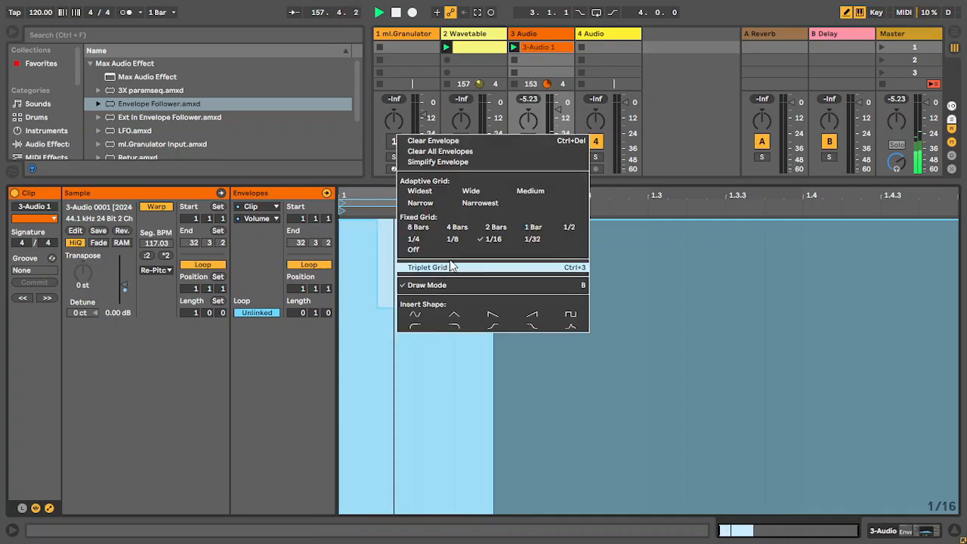
left_click(531, 242)
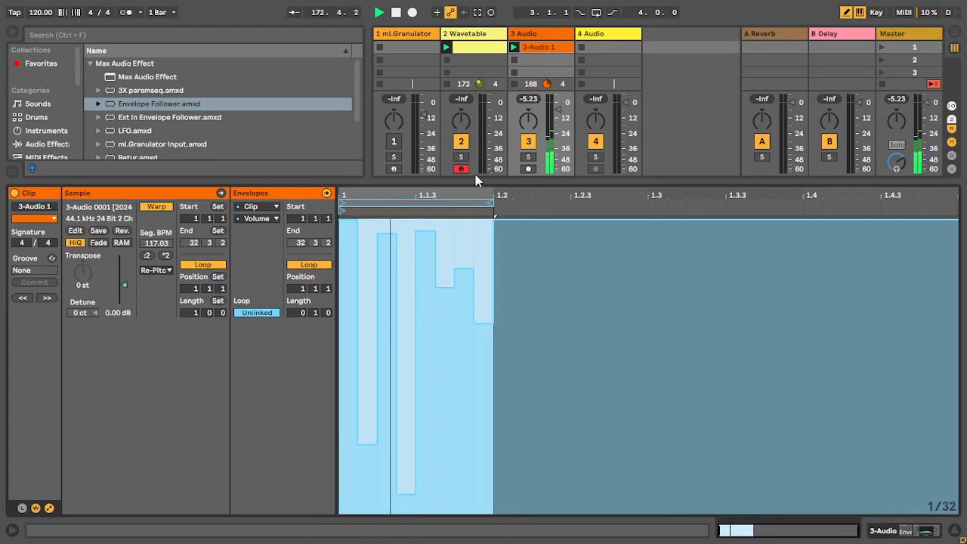
Duplicate the volume envelope loop to two beats and redraw several 1/32 steps in the second beat to vary the pattern.
left_click(442, 200)
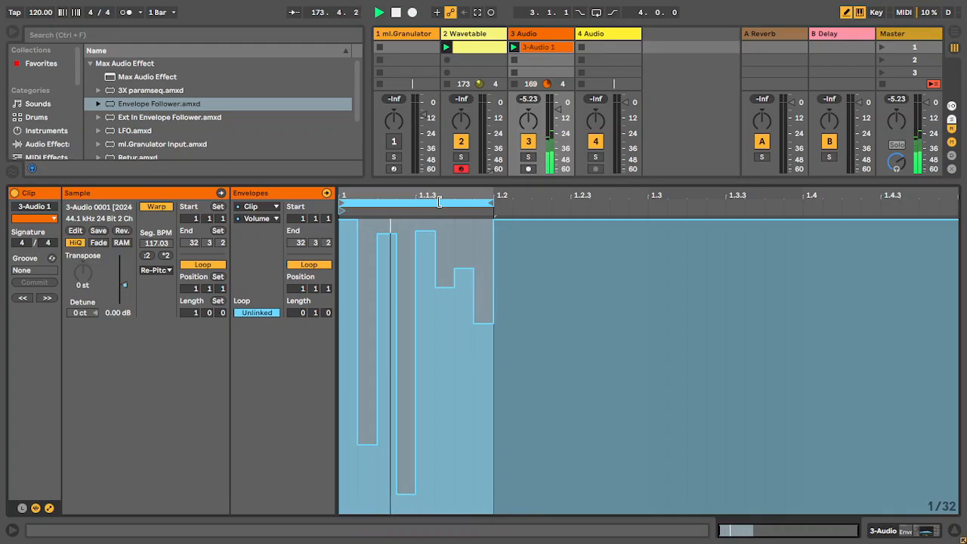
key("ctrl+Up")
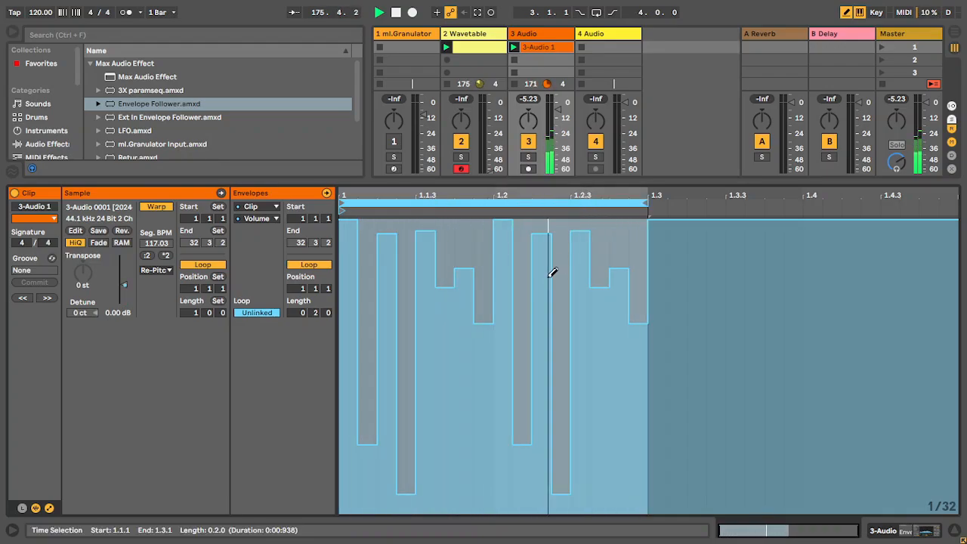
left_click(509, 253)
left_click_drag(547, 226, 548, 210)
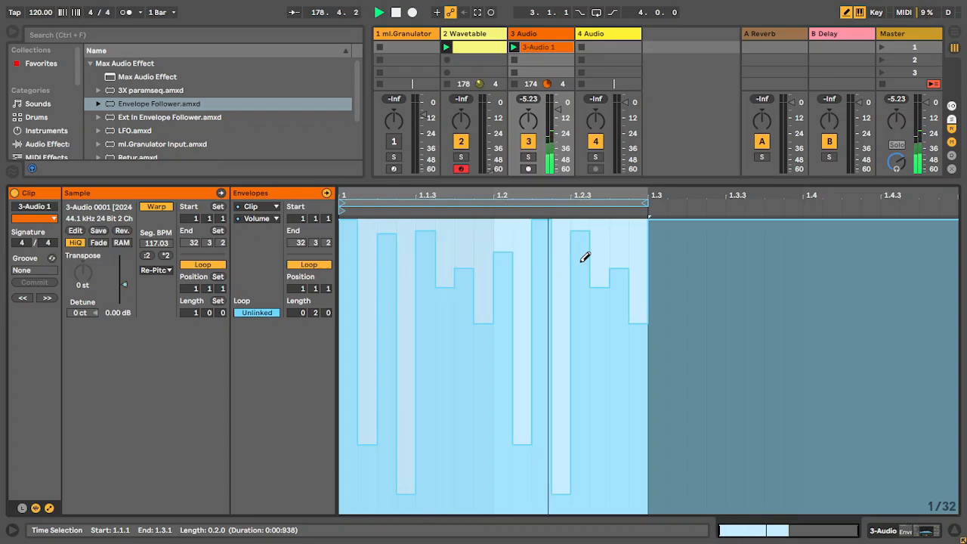
left_click(626, 321)
left_click(609, 374)
left_click_drag(640, 349, 644, 381)
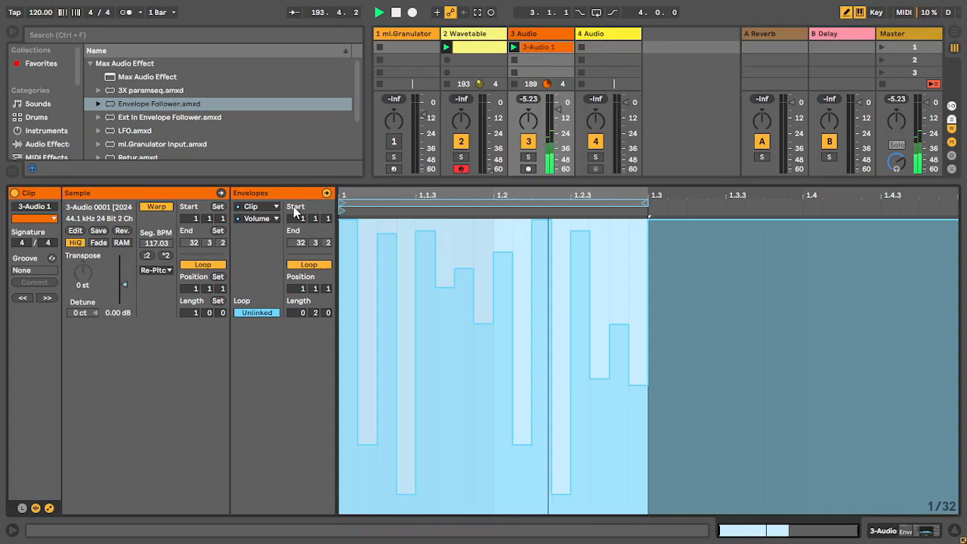
Check the available clip envelope parameters and switch the envelope view to the Mixer's Track Volume.
left_click(254, 218)
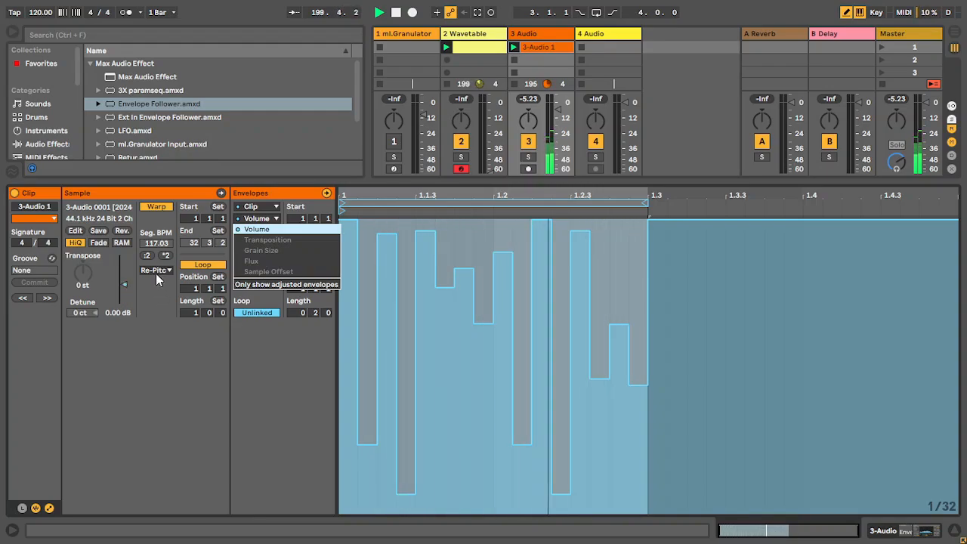
left_click(163, 312)
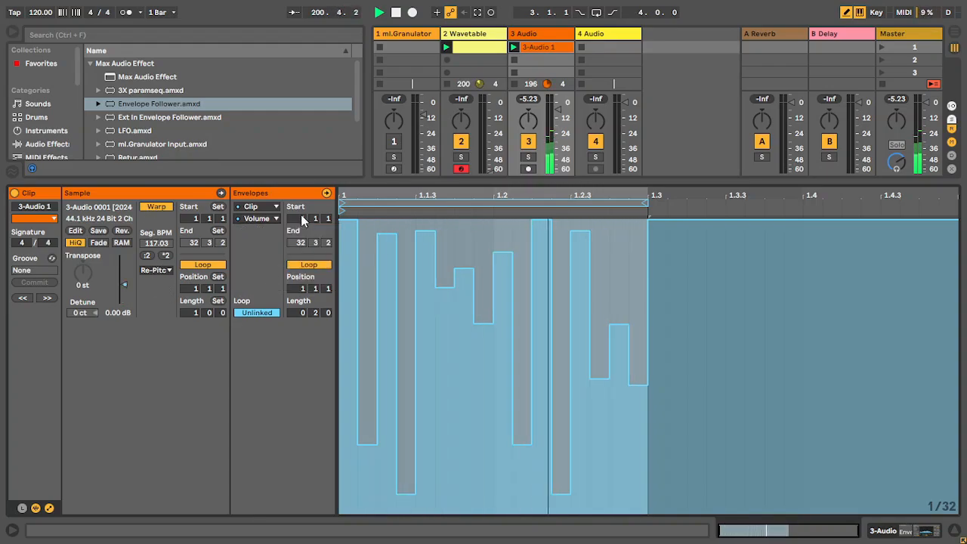
left_click(274, 207)
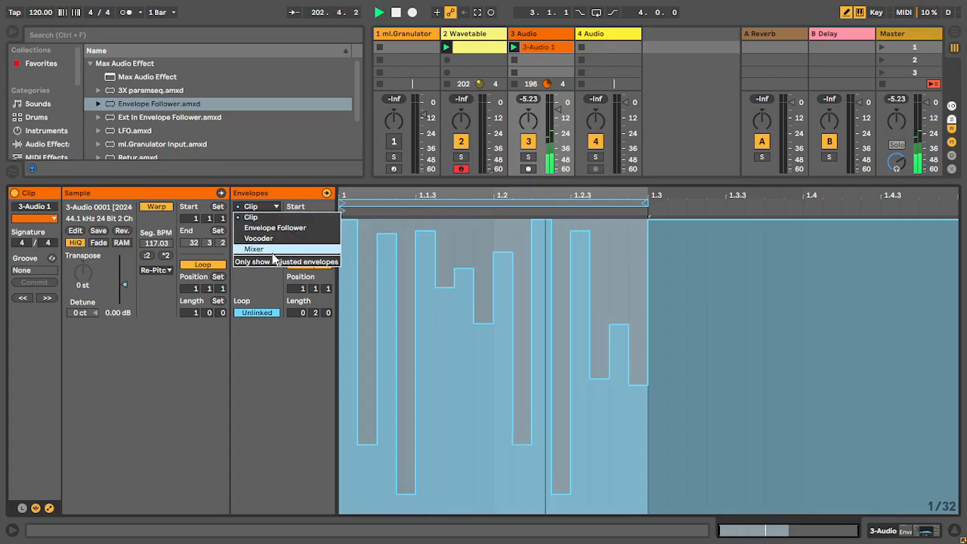
left_click(254, 249)
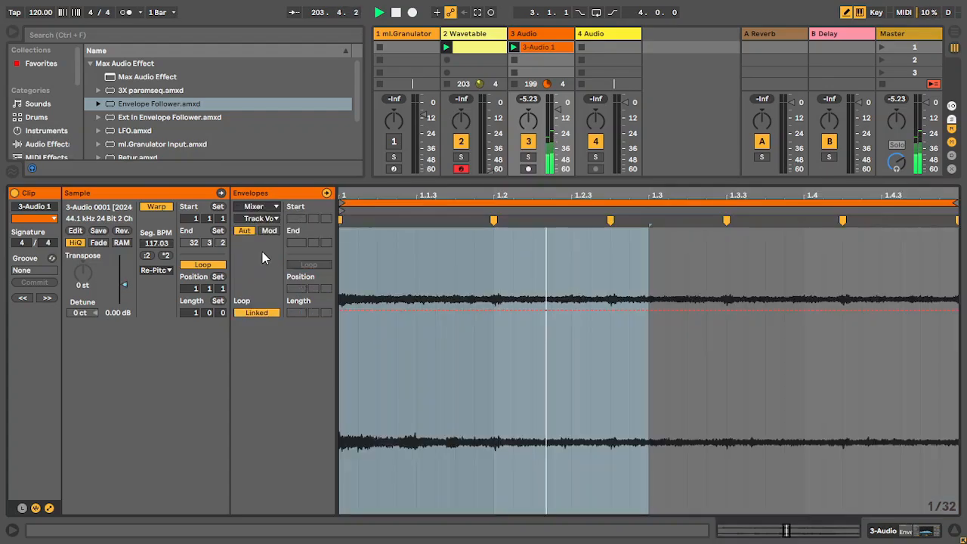
Switch track 3's panning to Split Stereo Pan Mode and show the clip's Left Split Stereo envelope.
left_click(261, 221)
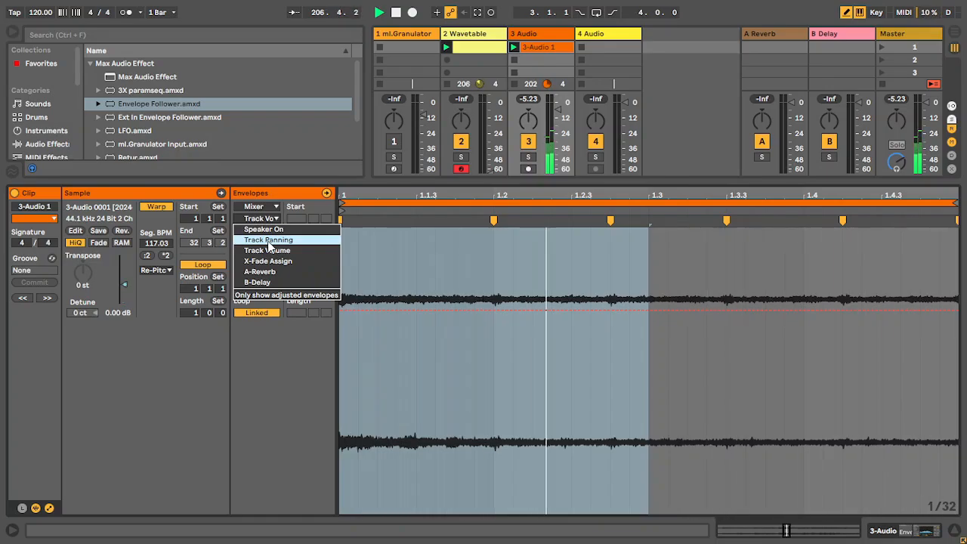
left_click(267, 241)
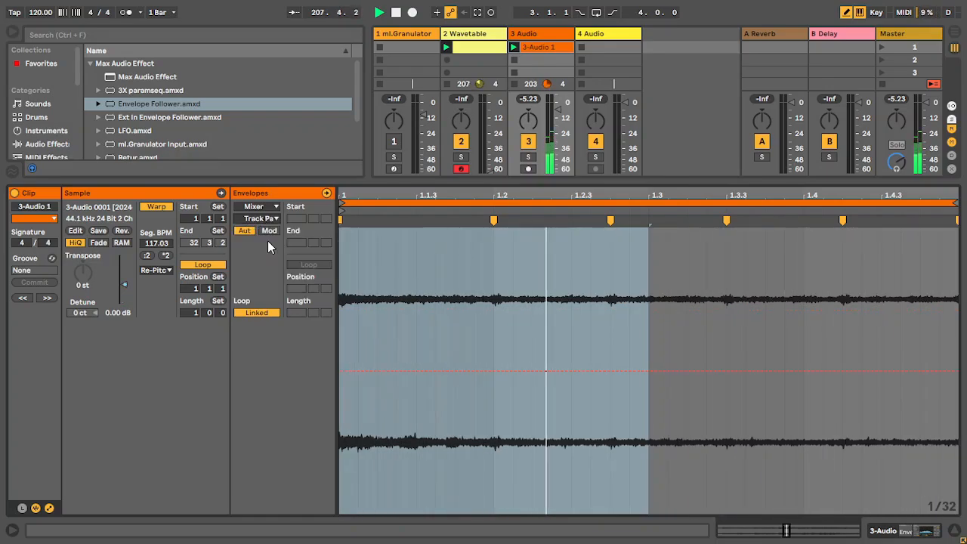
right_click(530, 123)
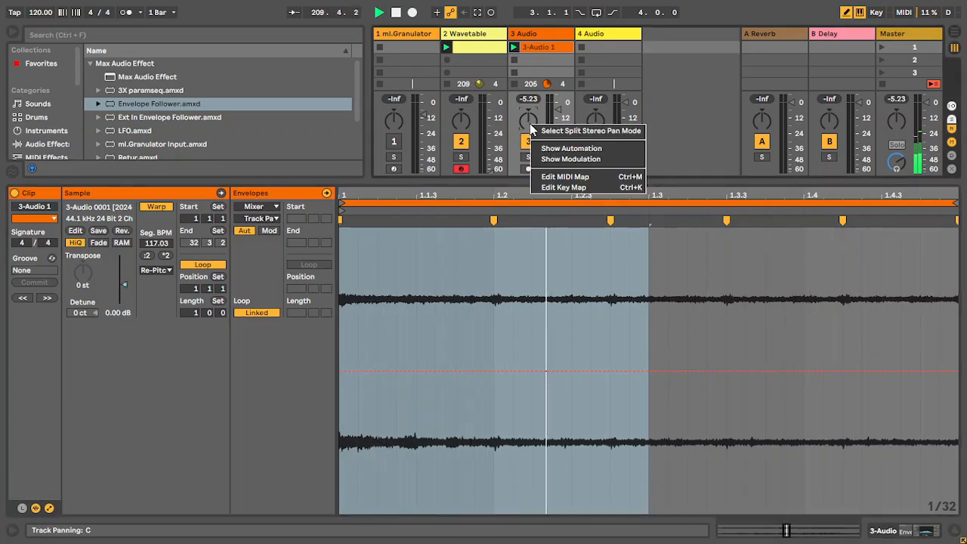
left_click(567, 130)
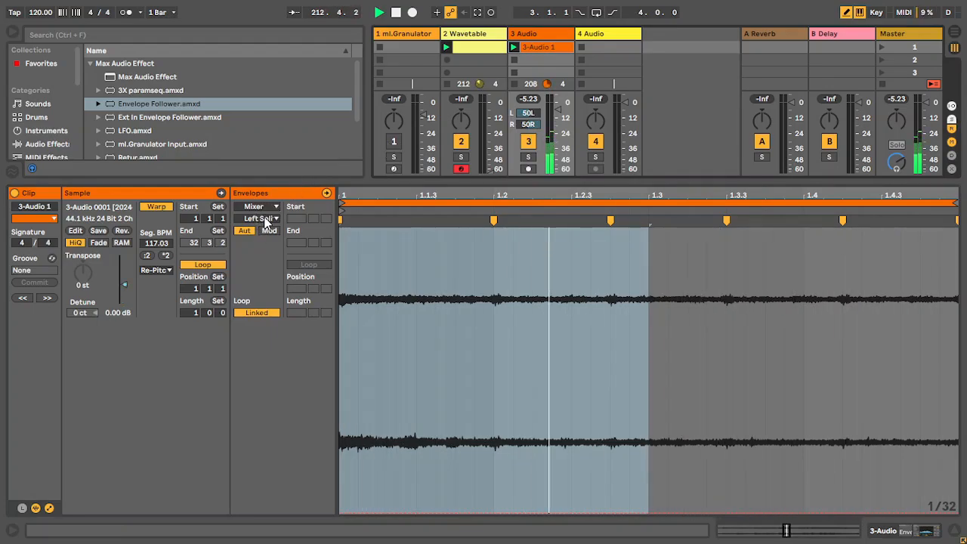
left_click(261, 218)
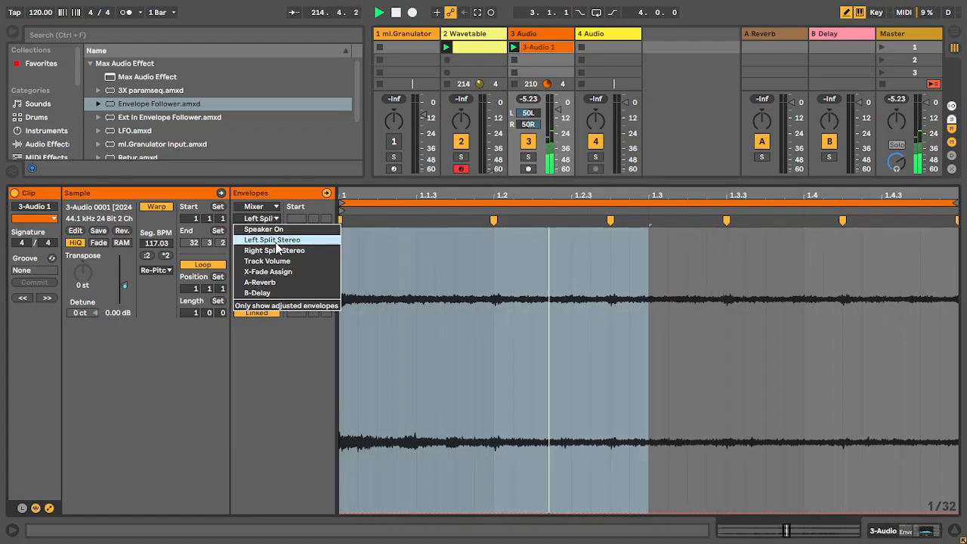
left_click(275, 242)
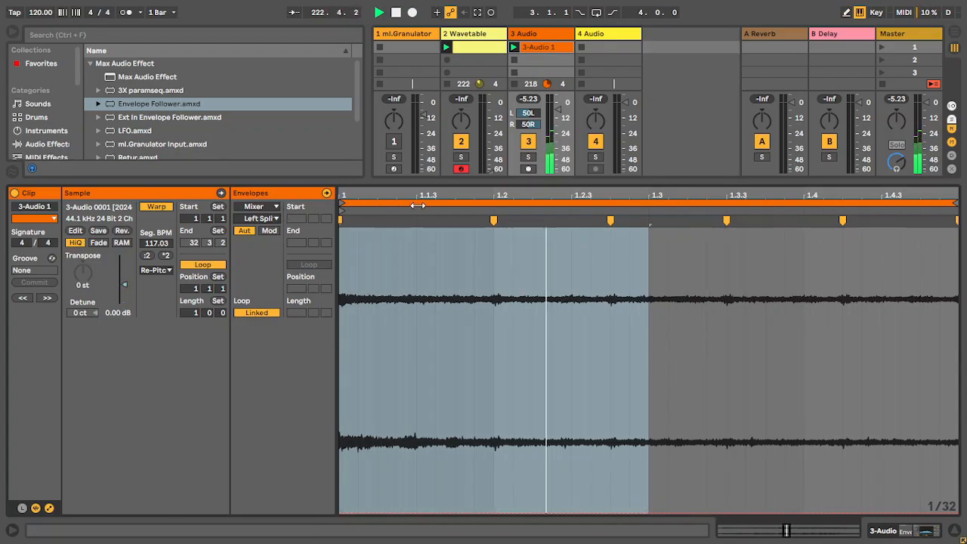
Draw a stepped, wavy Left Split Stereo envelope across the one-bar clip loop on the 1/32 grid.
left_click_drag(420, 198, 420, 158)
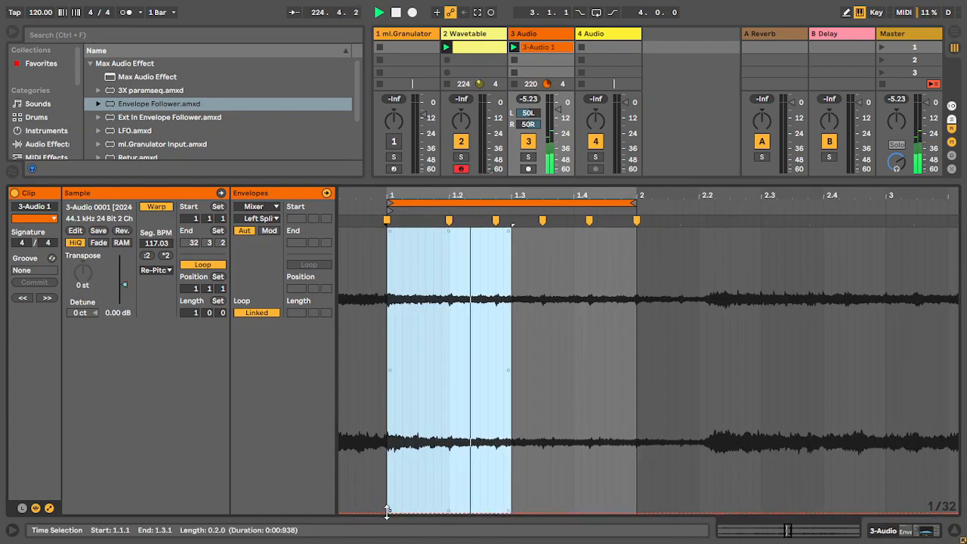
key("b")
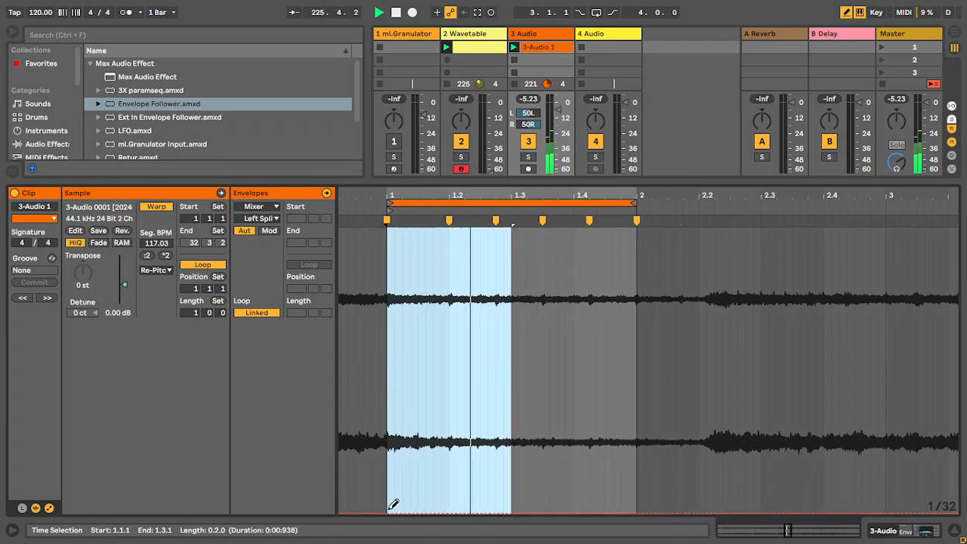
mouse_move(394, 504)
left_mouse_down()
mouse_move(471, 389)
mouse_move(572, 469)
mouse_move(647, 392)
left_mouse_up()
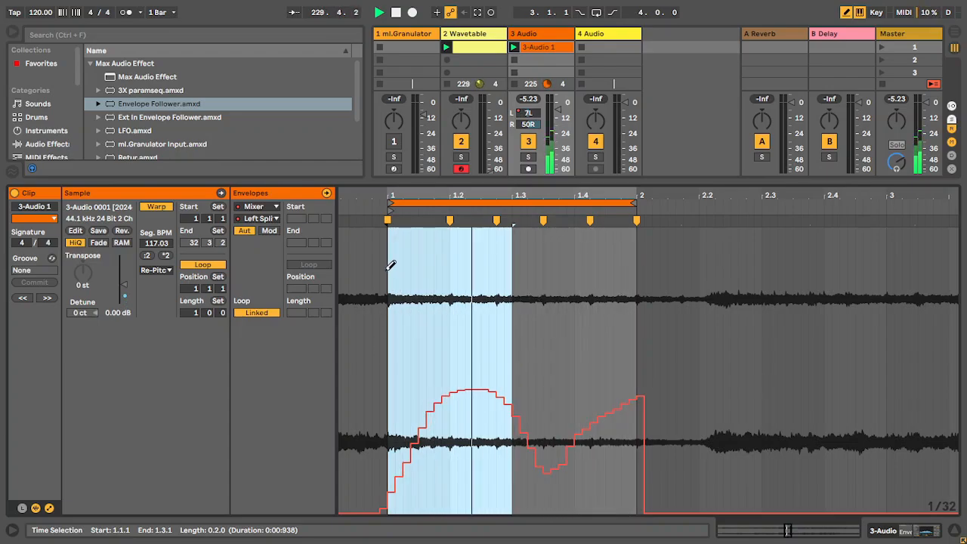
mouse_move(391, 265)
left_mouse_down()
mouse_move(501, 447)
mouse_move(548, 495)
left_mouse_up()
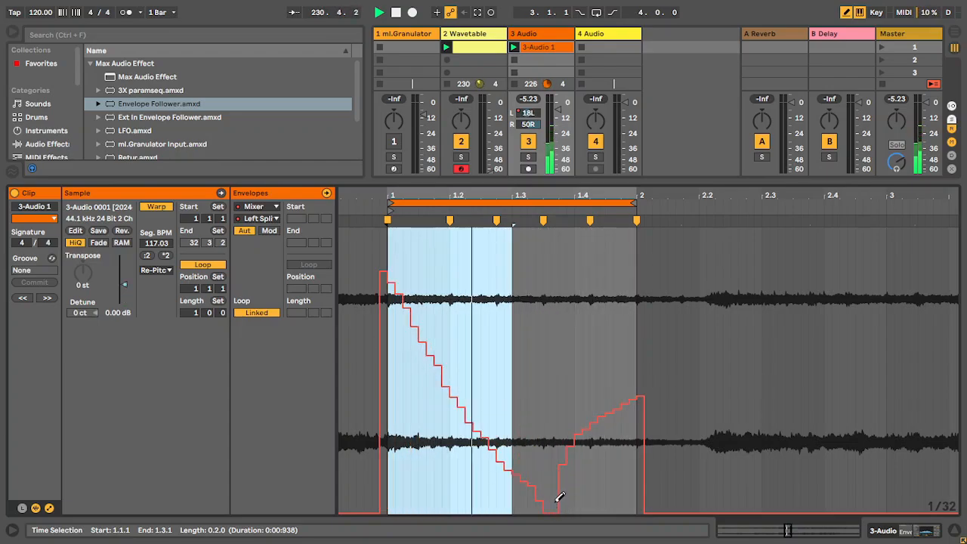
mouse_move(399, 460)
left_mouse_down()
mouse_move(408, 446)
mouse_move(464, 457)
mouse_move(533, 447)
mouse_move(581, 477)
mouse_move(620, 443)
mouse_move(643, 471)
left_mouse_up()
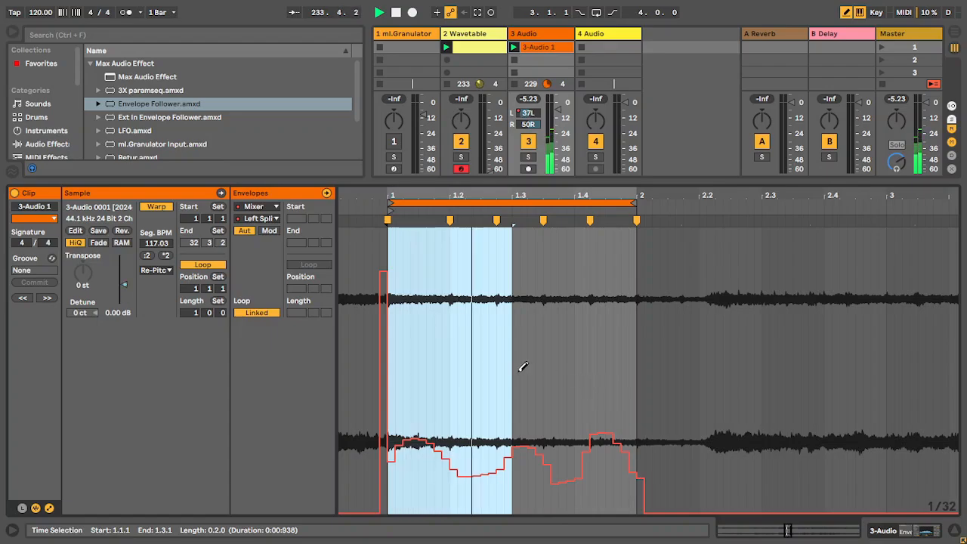
Give the Right Split Stereo envelope an unlinked three-beat loop and ramp it steadily down from 50R across that loop.
left_click(261, 218)
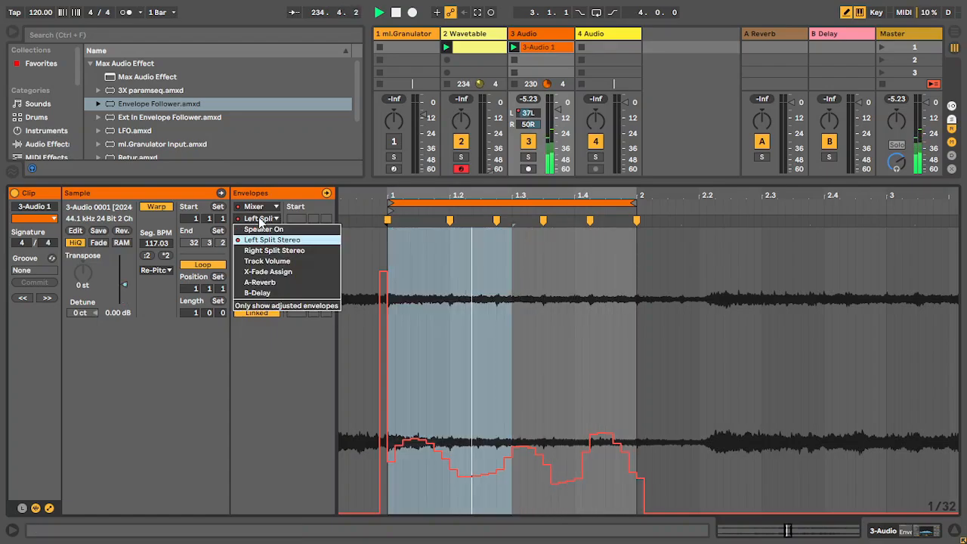
left_click(278, 249)
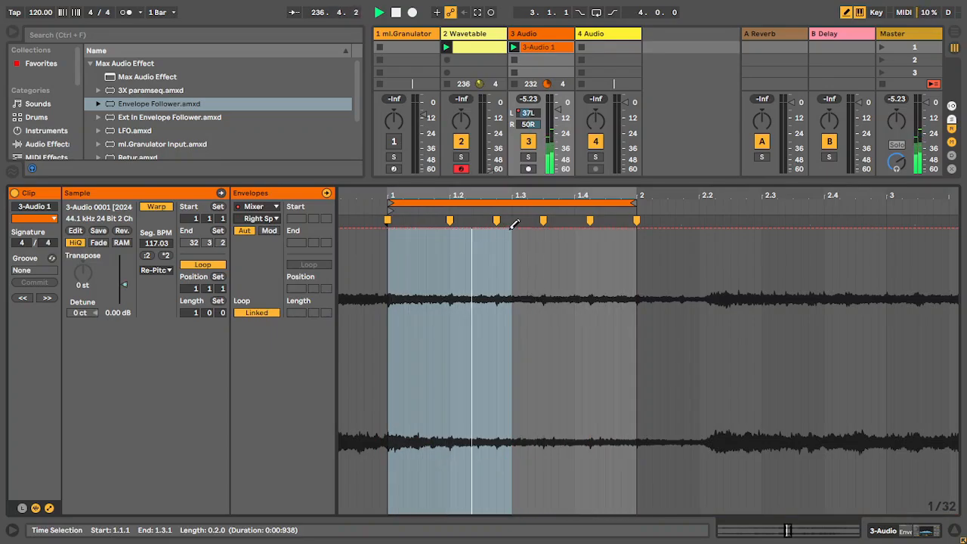
left_click(268, 312)
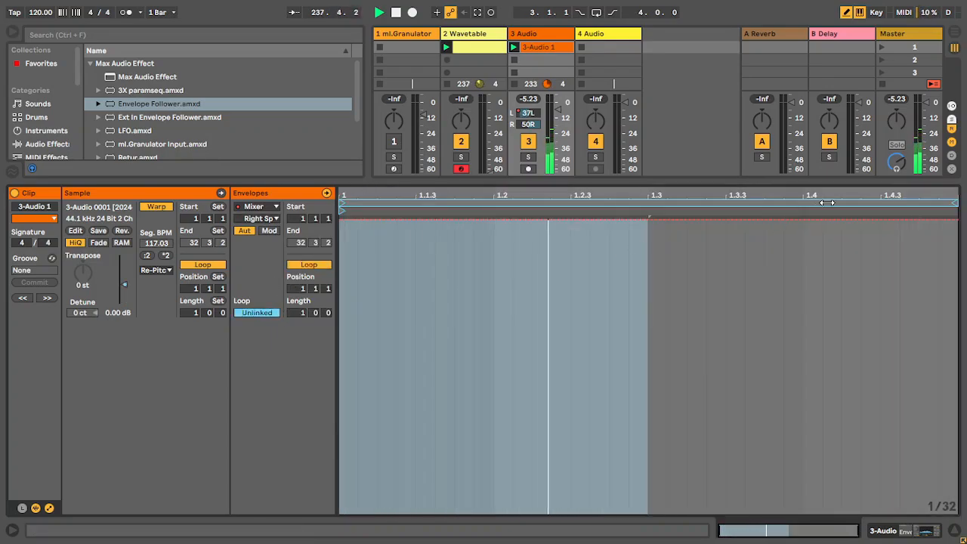
left_click_drag(828, 202, 803, 221)
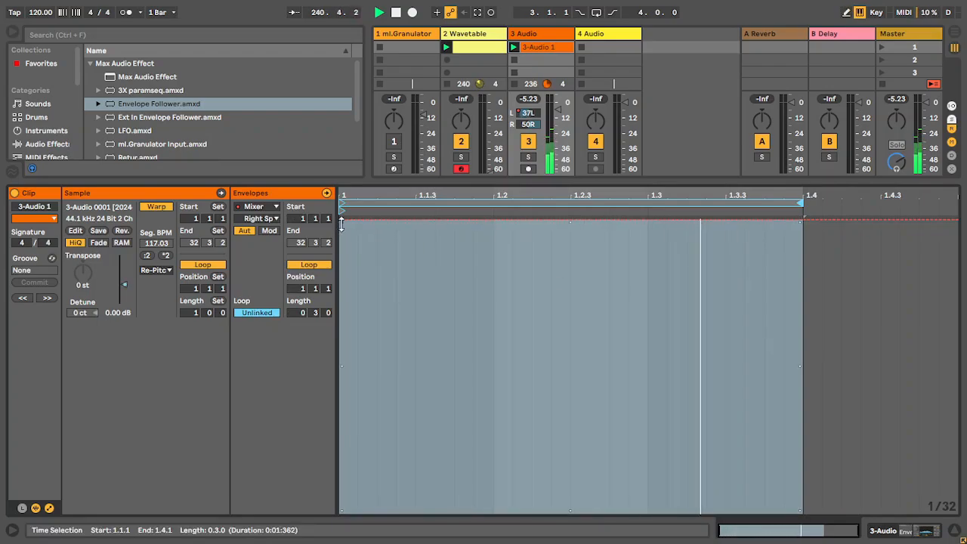
left_click(654, 221)
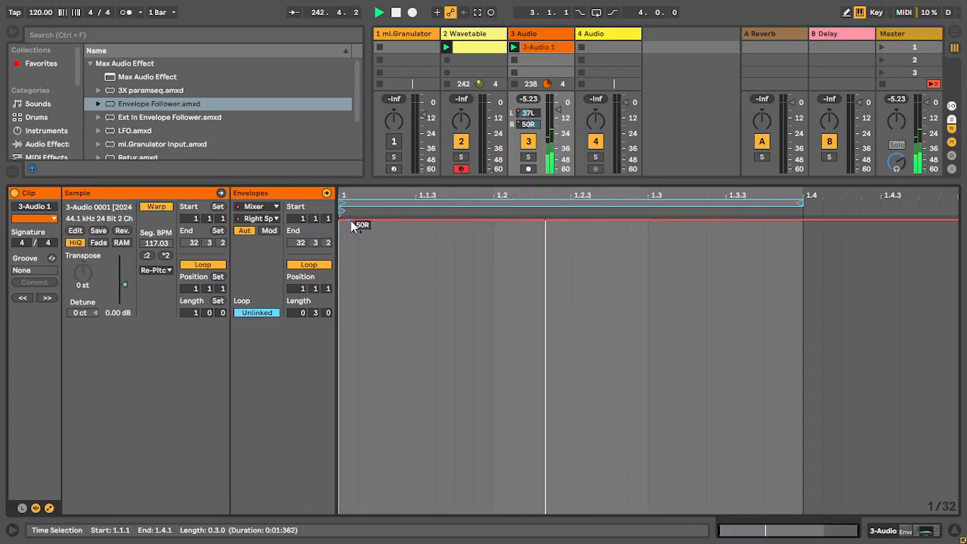
left_click_drag(655, 222, 784, 369)
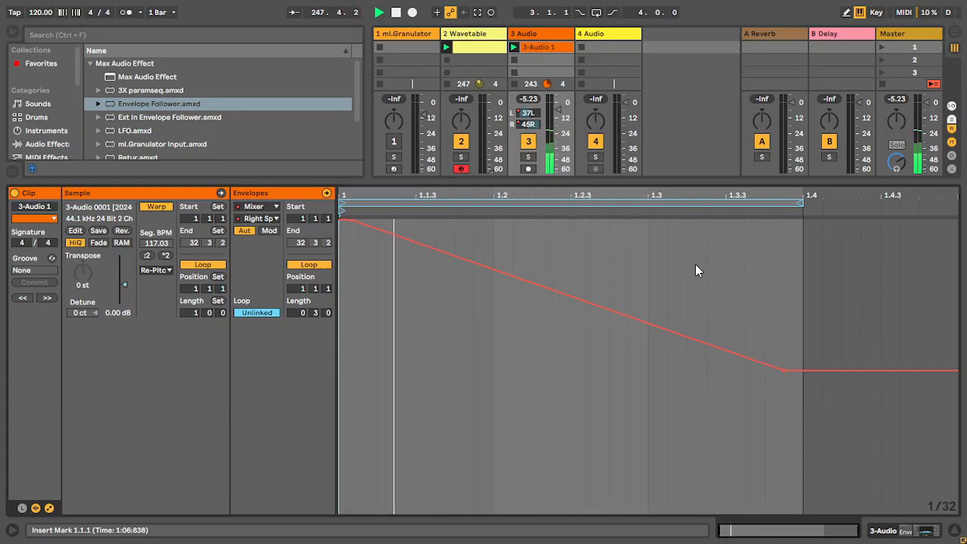
View track 3's devices, return to the 3-Audio 1 clip and show its Vocoder Release Time envelope.
left_click(538, 35)
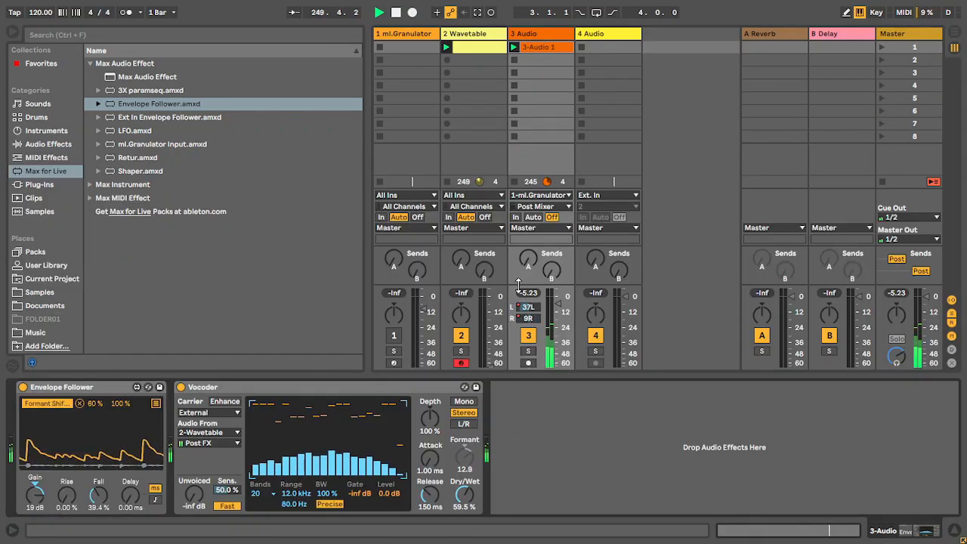
left_click(553, 46)
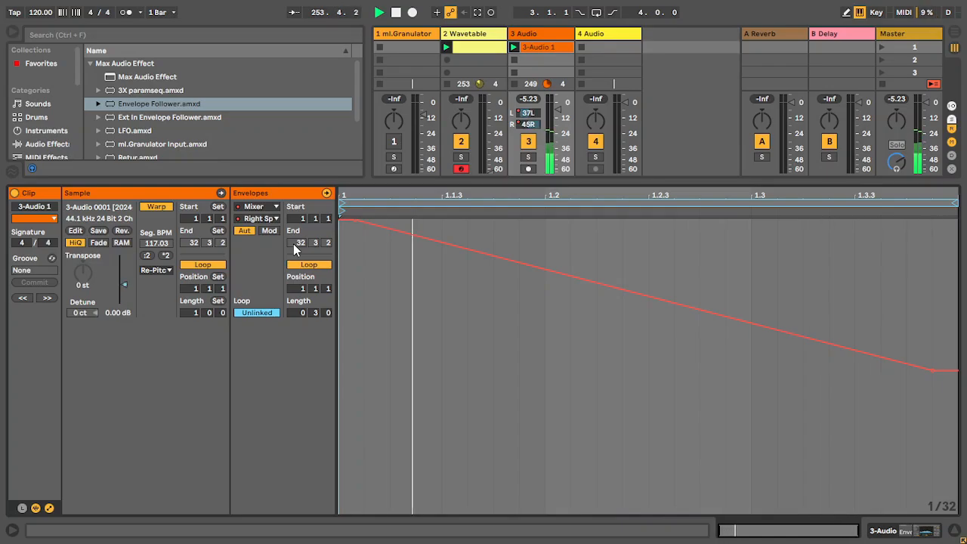
left_click(253, 207)
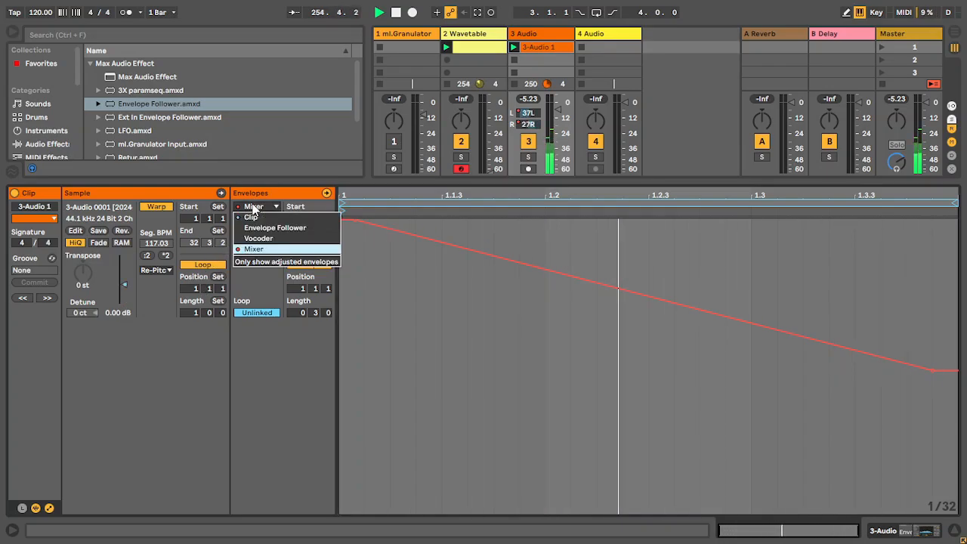
left_click(268, 240)
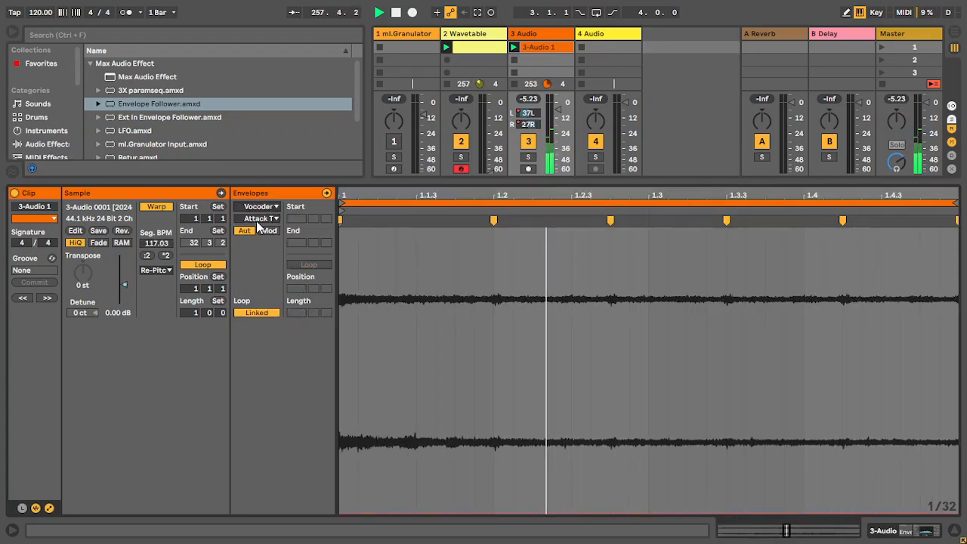
left_click(260, 221)
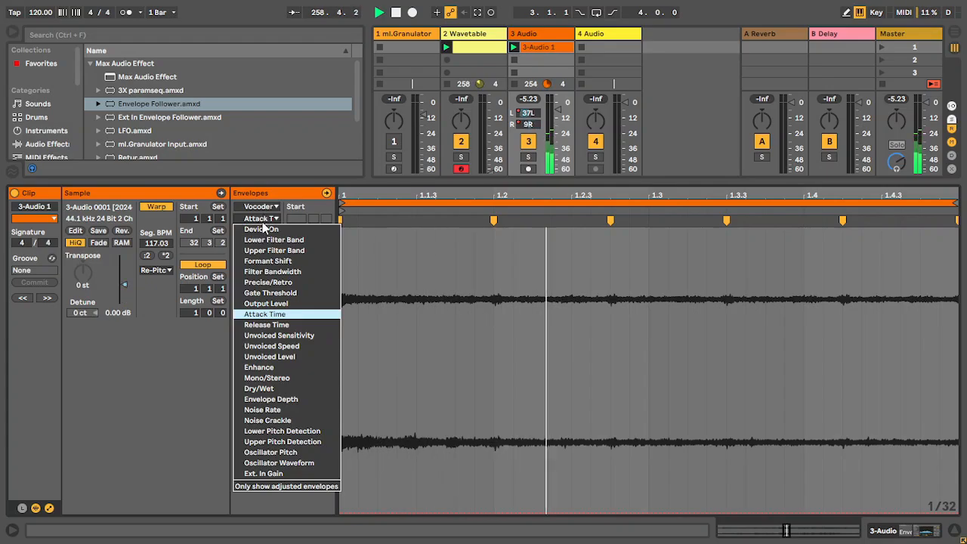
left_click(273, 325)
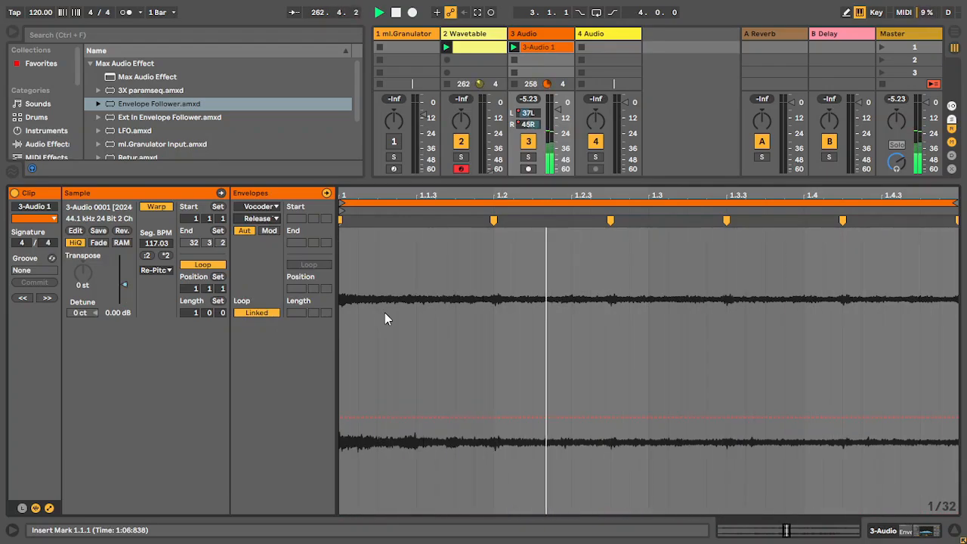
Select the Release Time envelope from 1.1.1 to 1.1.3 and insert a rising S-curve shape there.
right_click(415, 311)
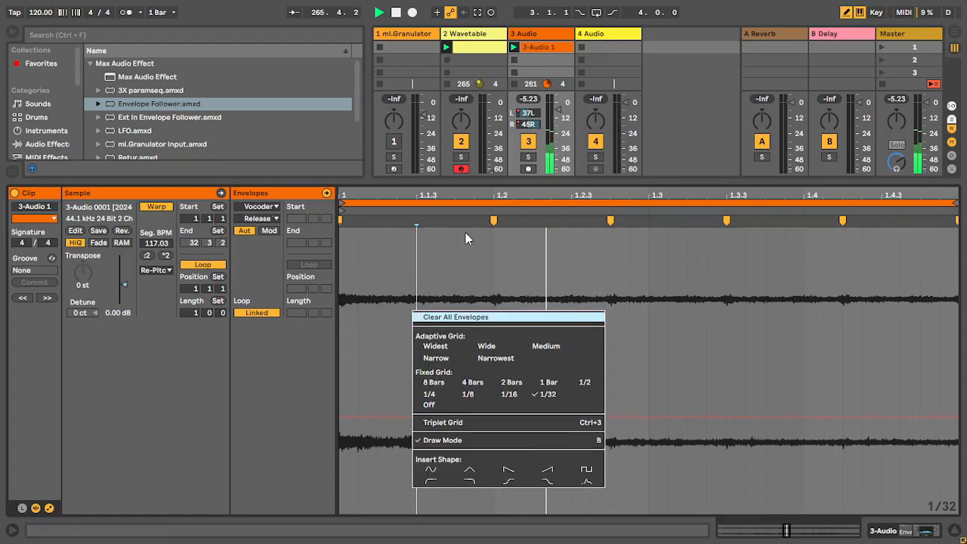
left_click(462, 253)
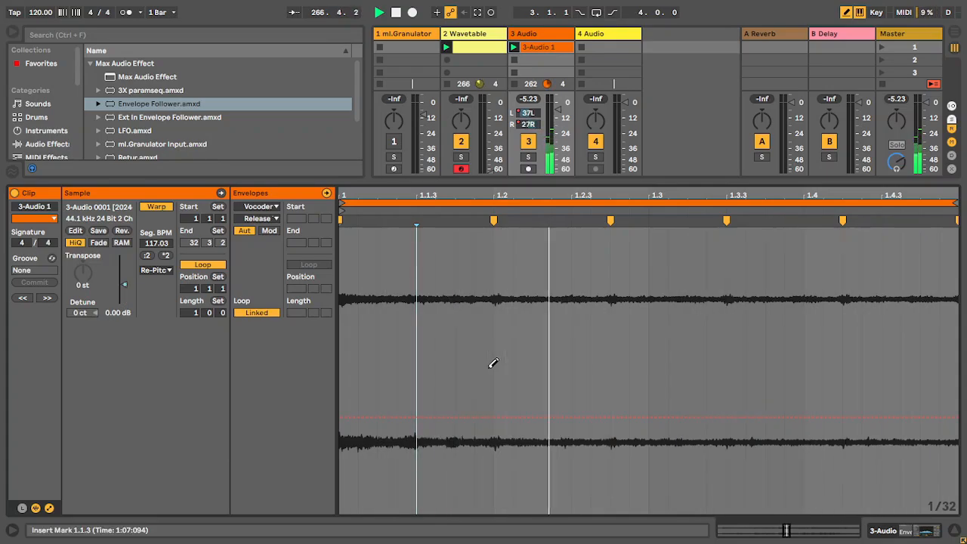
left_click_drag(483, 389, 341, 383)
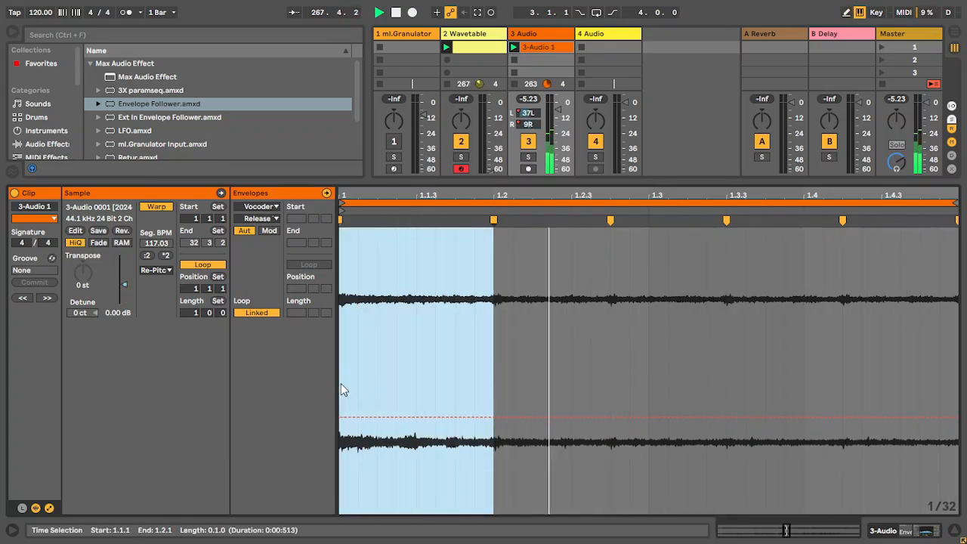
mouse_move(416, 362)
left_mouse_down()
mouse_move(335, 367)
mouse_move(444, 361)
mouse_move(413, 371)
left_mouse_up()
right_click(439, 363)
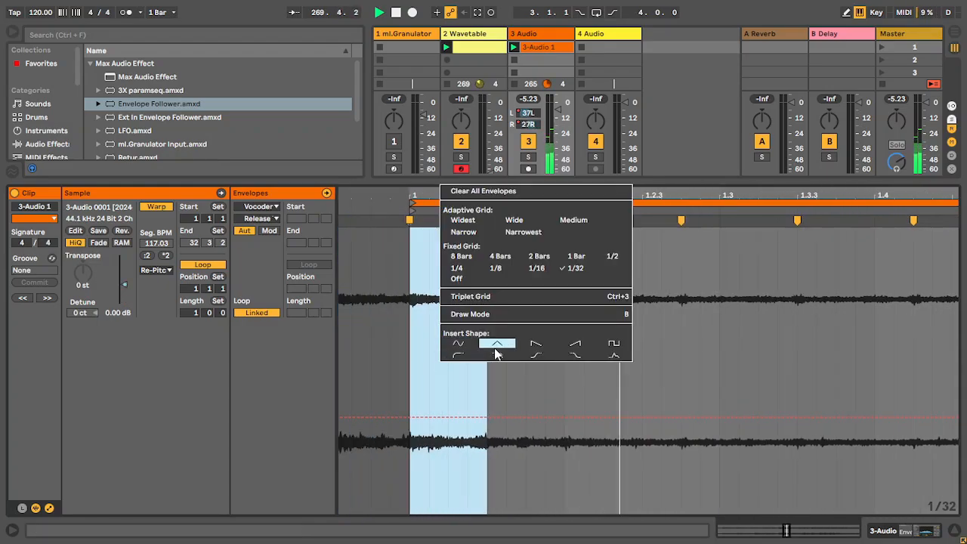
left_click(543, 357)
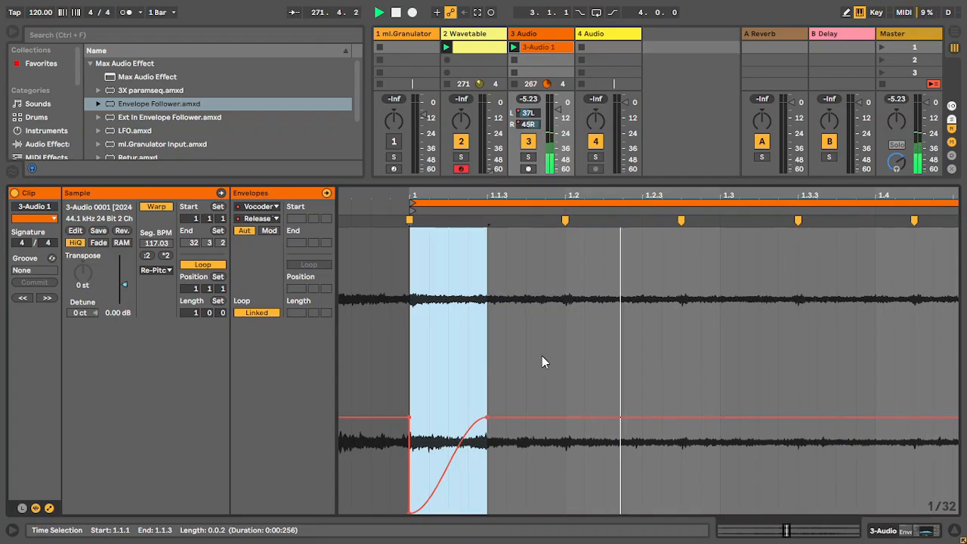
Replace the selected Release Time shape with a falling S-curve and raise it above the envelope's base level.
right_click(449, 382)
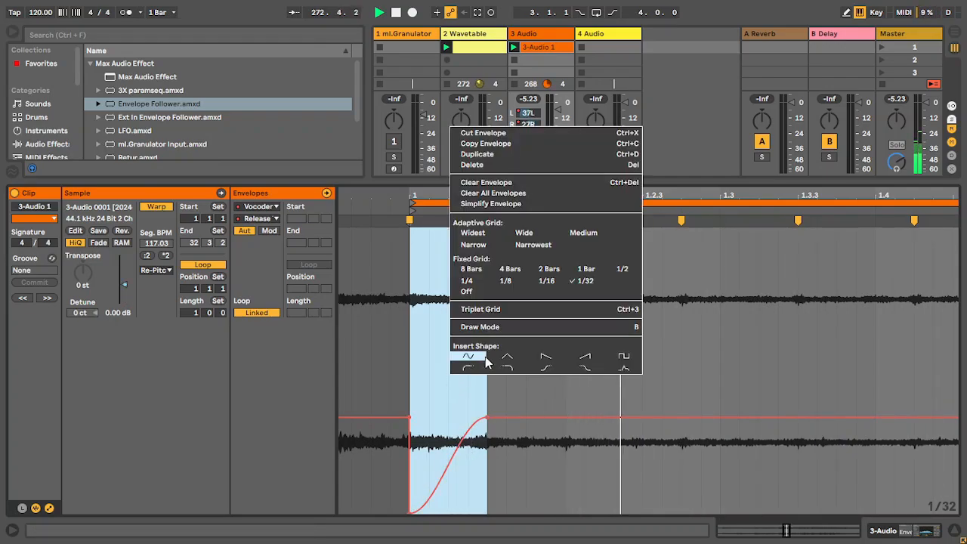
left_click(576, 370)
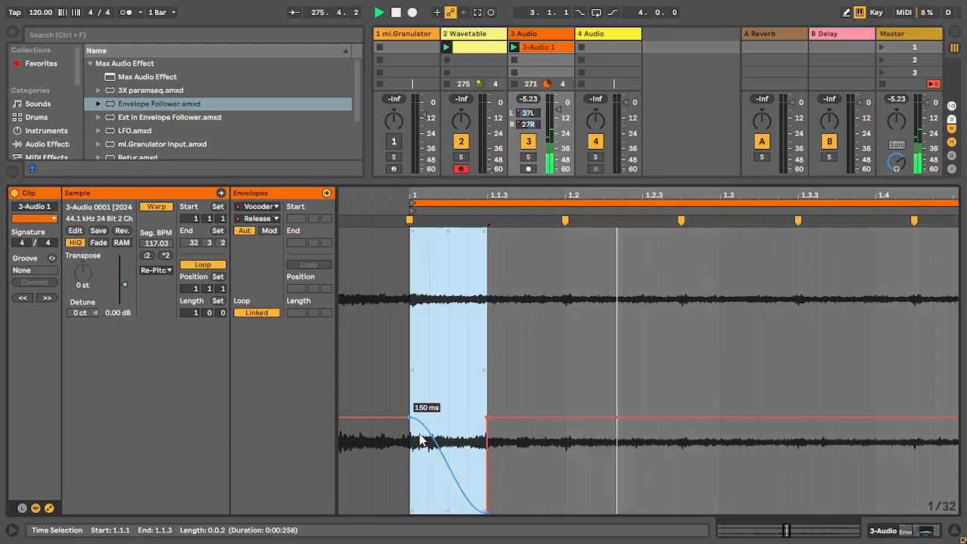
left_click_drag(427, 439, 419, 329)
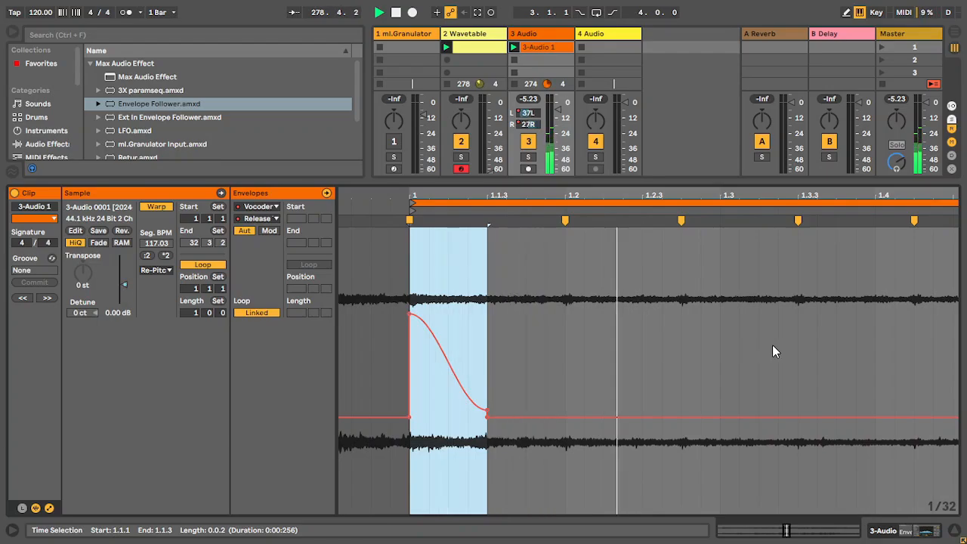
Duplicate the Release Time envelope section from 1.1.1 to 1.3.3 so the falling curve repeats at 1.3.3.
left_click(794, 361)
left_click_drag(789, 361, 414, 393)
key("ctrl+d")
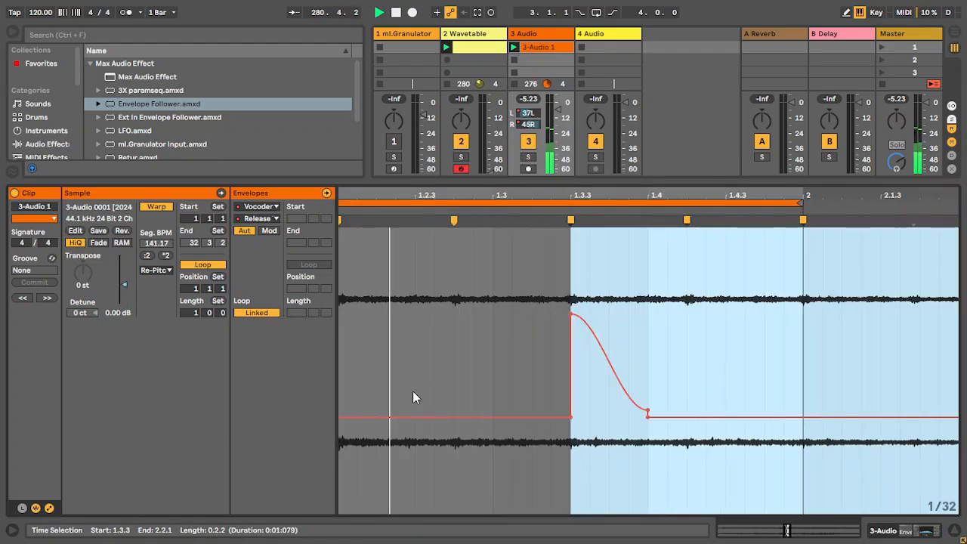
left_click_drag(511, 197, 512, 196)
left_click_drag(611, 197, 616, 191)
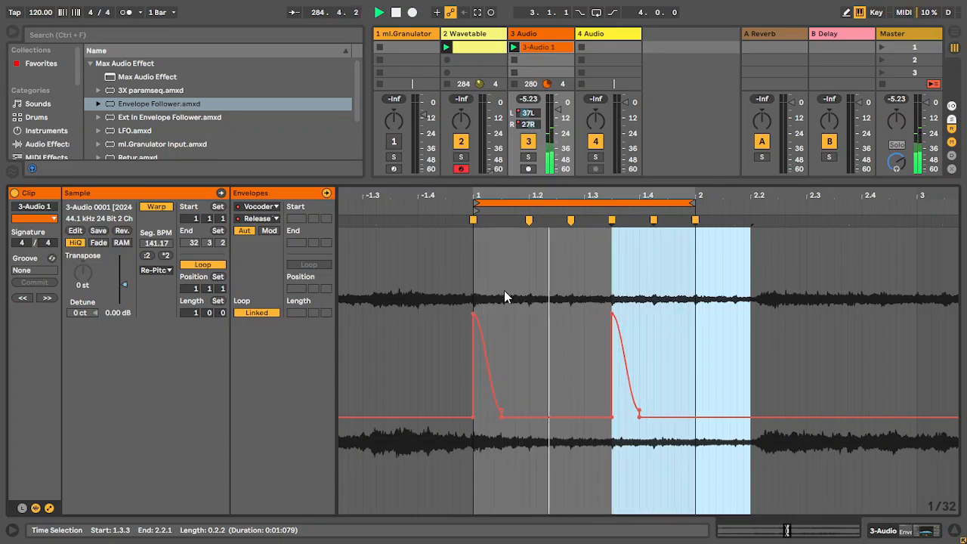
left_click(584, 326)
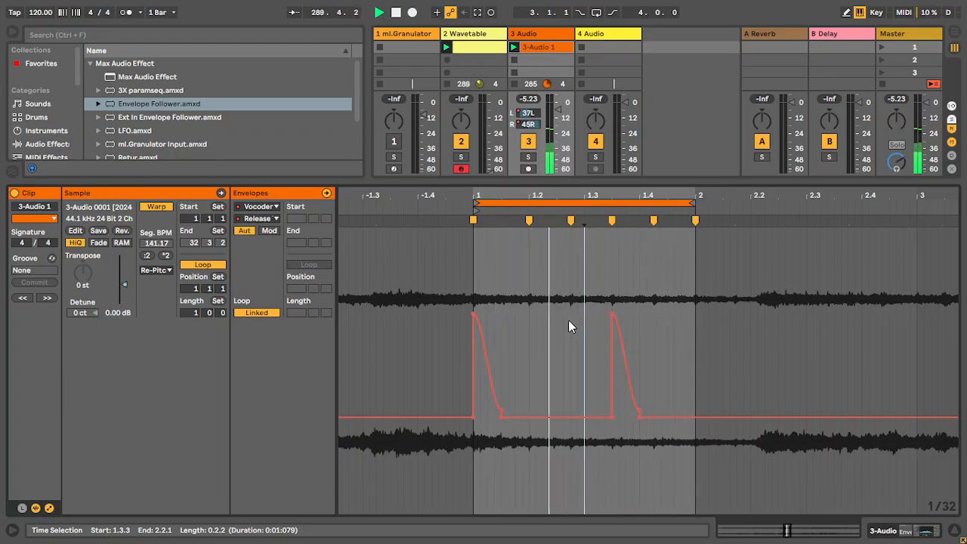
Unlink the Release Time envelope from the 3-Audio 1 clip and duplicate its contents to extend its loop to two bars.
left_click(268, 313)
left_click(482, 205)
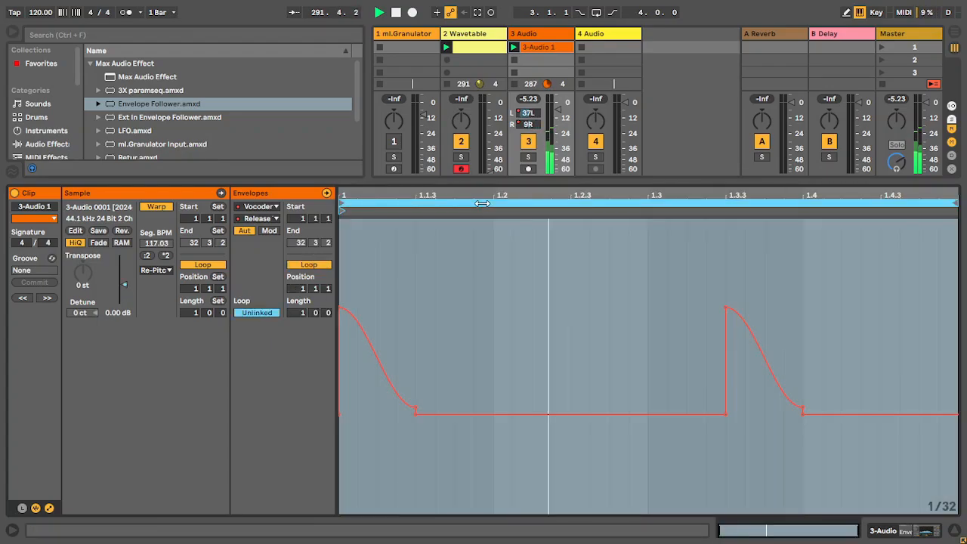
key("ctrl+d")
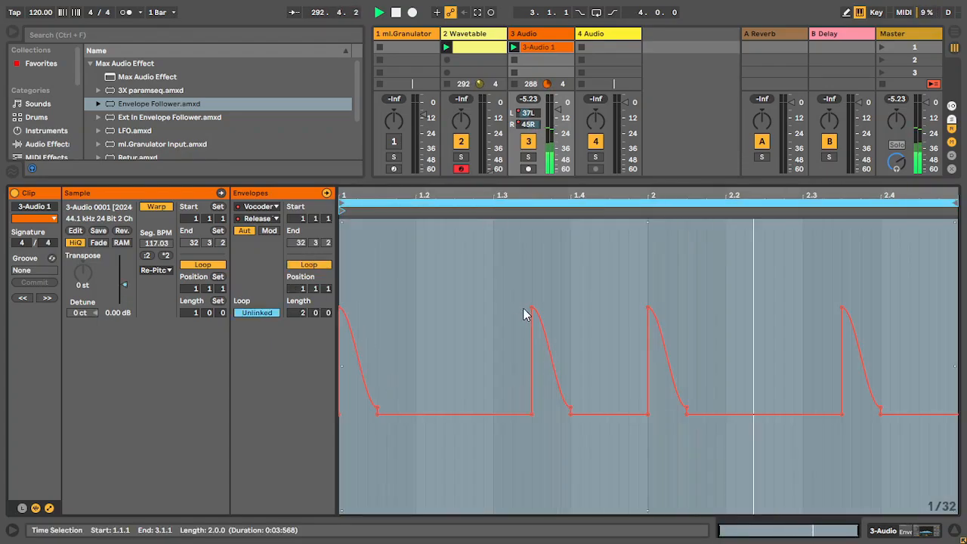
key("ctrl+a")
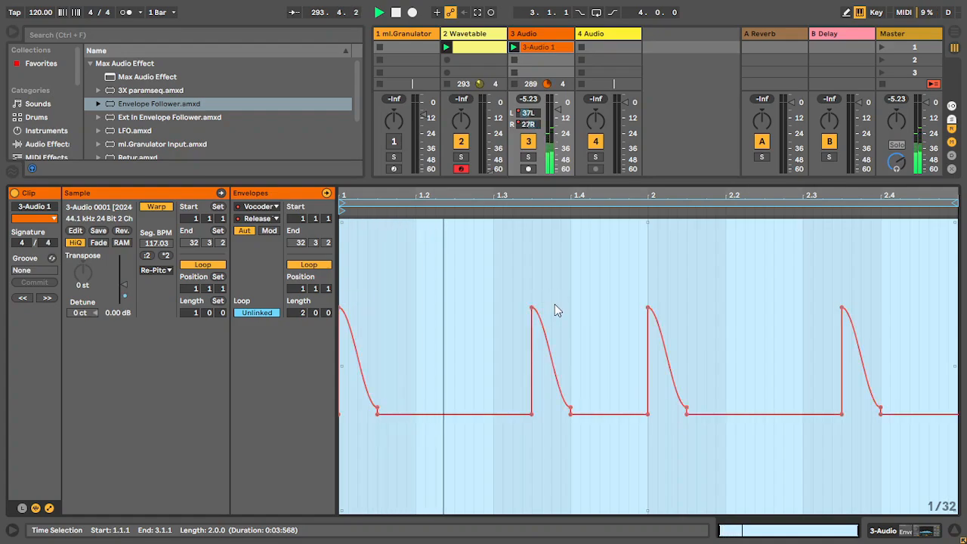
Delete the peak breakpoints of the Release Time envelope at 1.3.3 and at the start of bar 2.
left_click(553, 305)
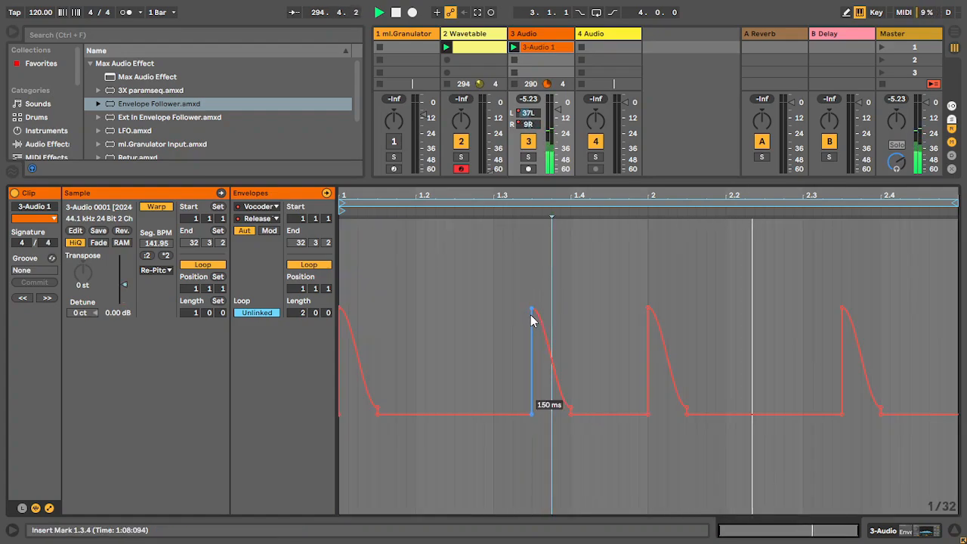
left_click(532, 317)
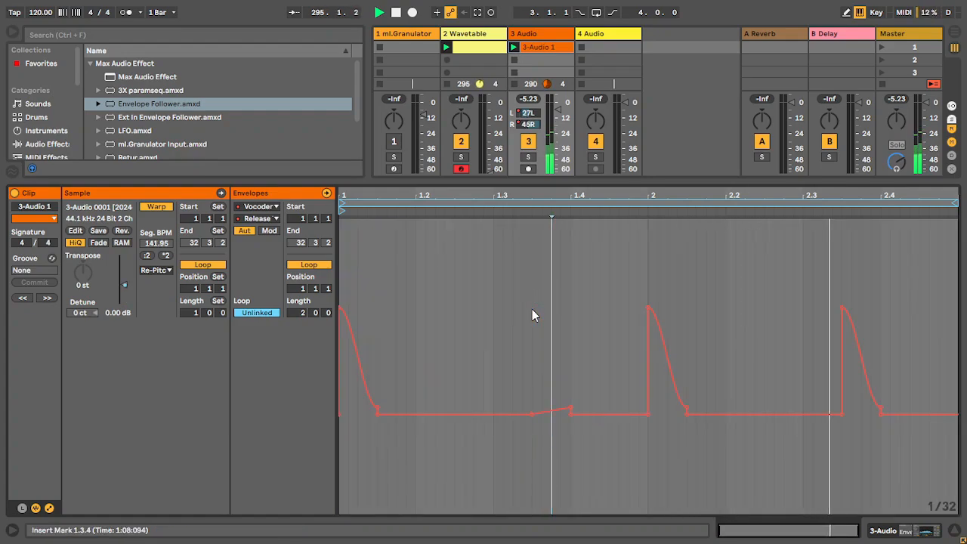
left_click(651, 310)
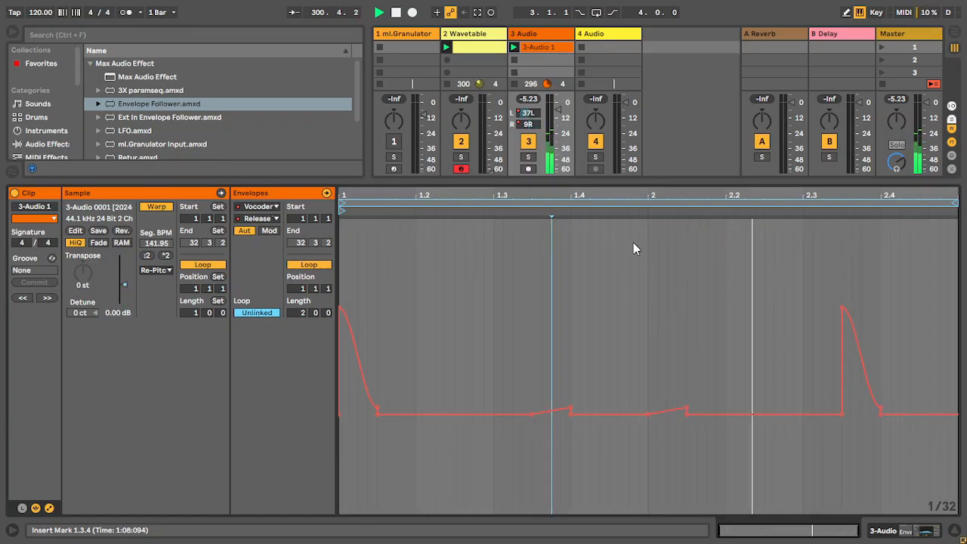
Show track 3's devices and add the Echo audio effect after the Vocoder.
double_click(535, 35)
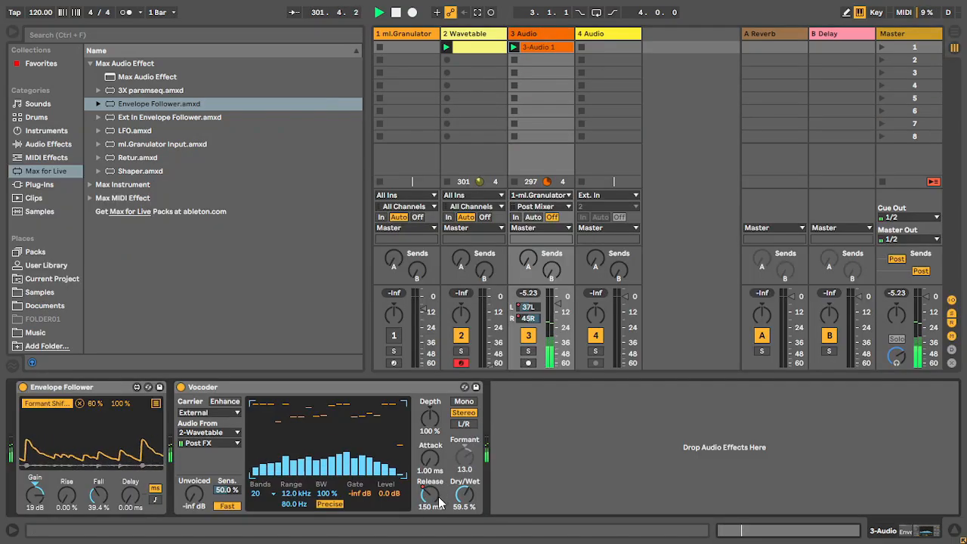
left_click(61, 144)
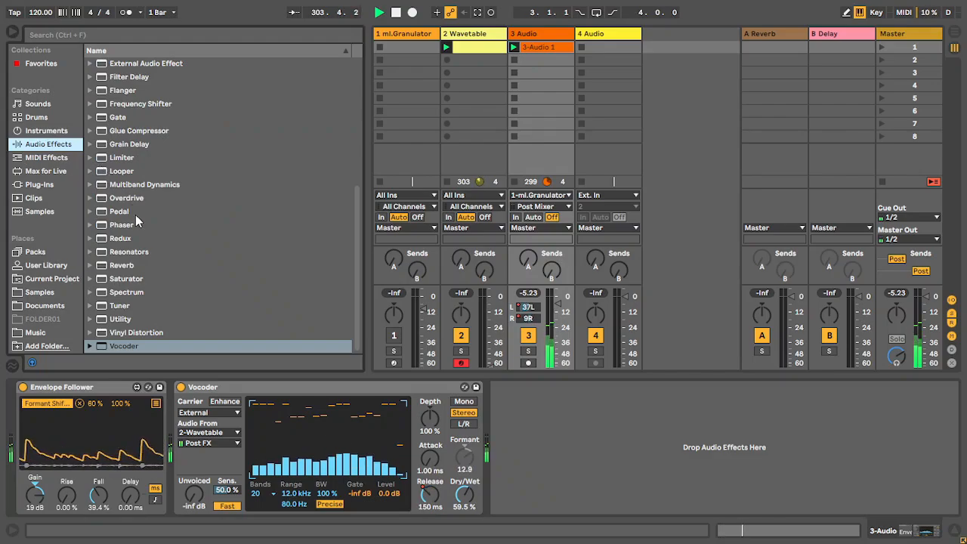
scroll(137, 217, "up", 3)
scroll(139, 218, "up", 5)
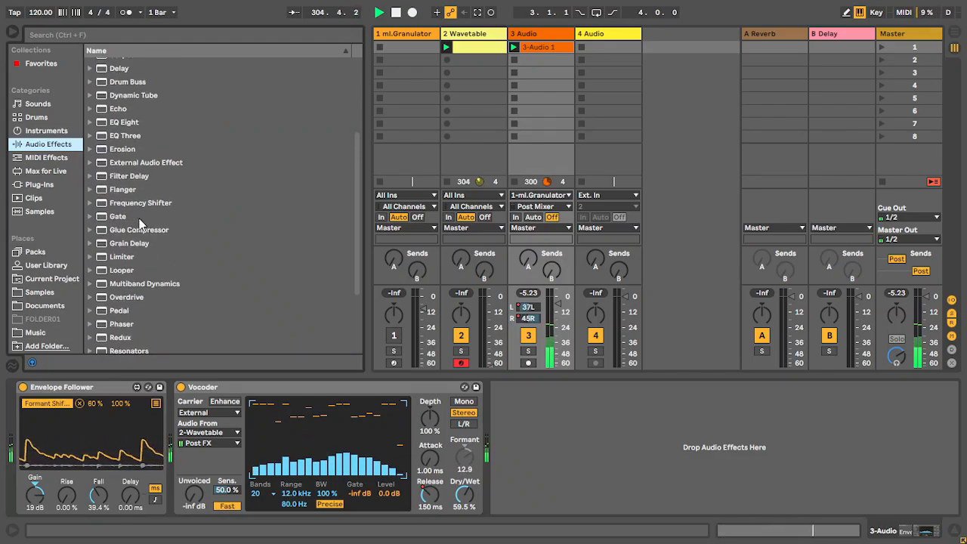
scroll(139, 219, "up", 4)
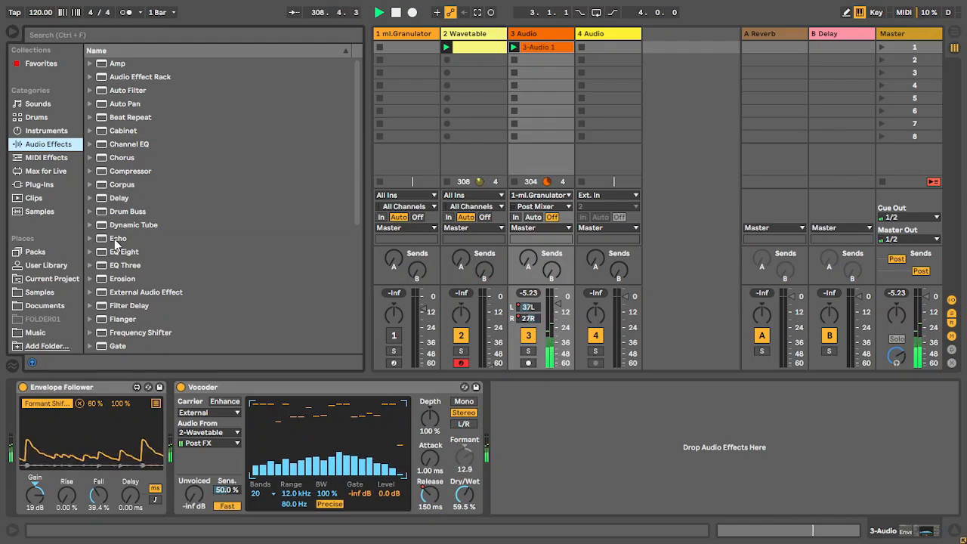
left_click_drag(114, 239, 548, 424)
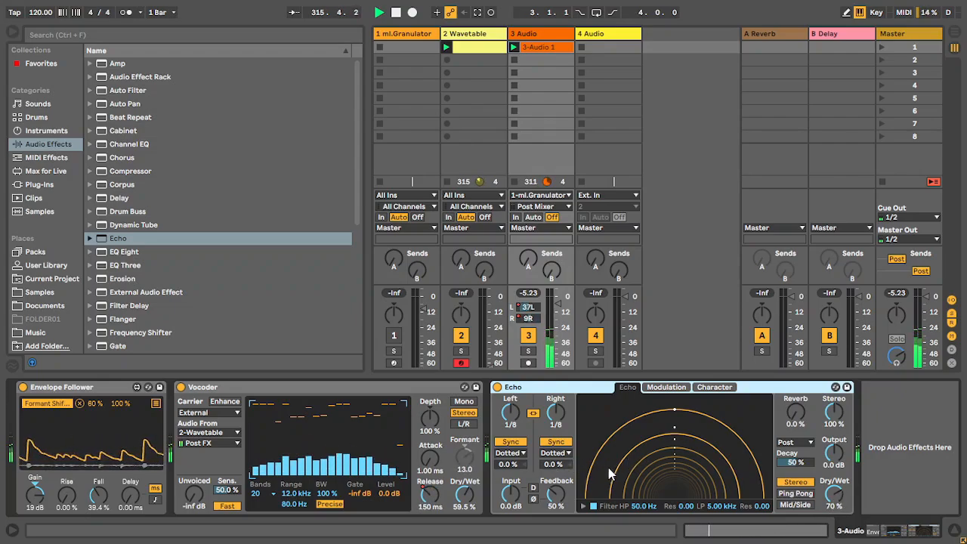
Set Echo's Reverb to 34% and Dry/Wet to 53%, and its filter to HP 179 Hz and LP 1.73 kHz with 0.27 resonance.
left_click_drag(794, 416, 794, 387)
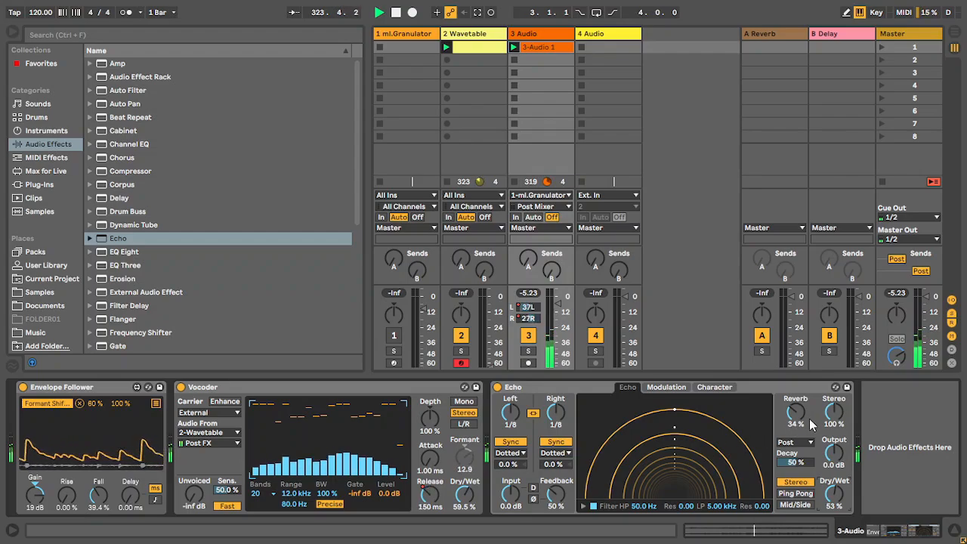
left_click(583, 505)
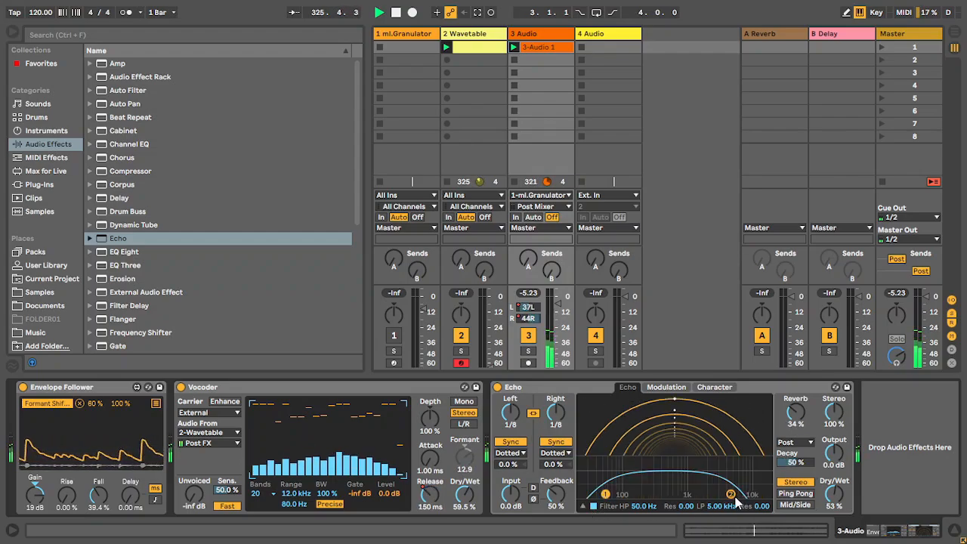
left_click_drag(606, 494, 640, 494)
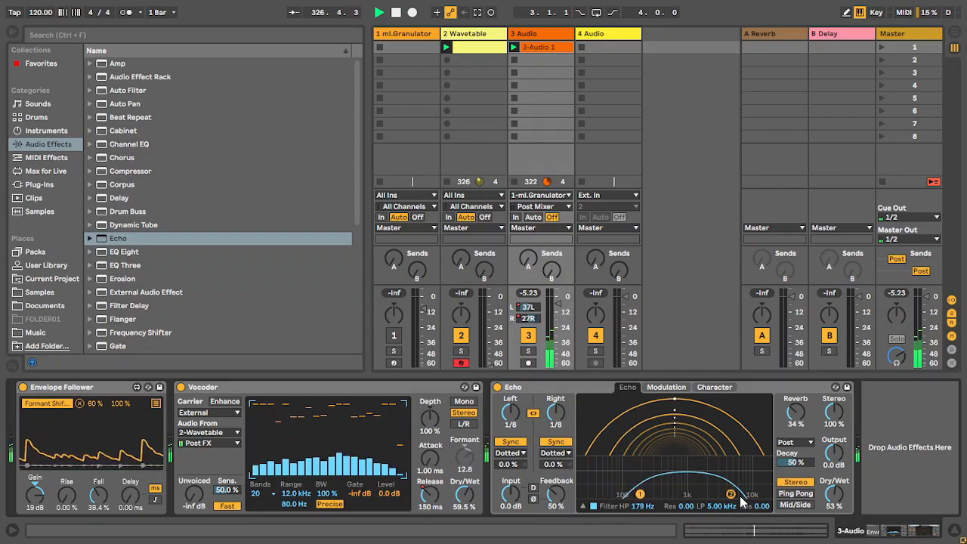
left_click_drag(730, 494, 702, 464)
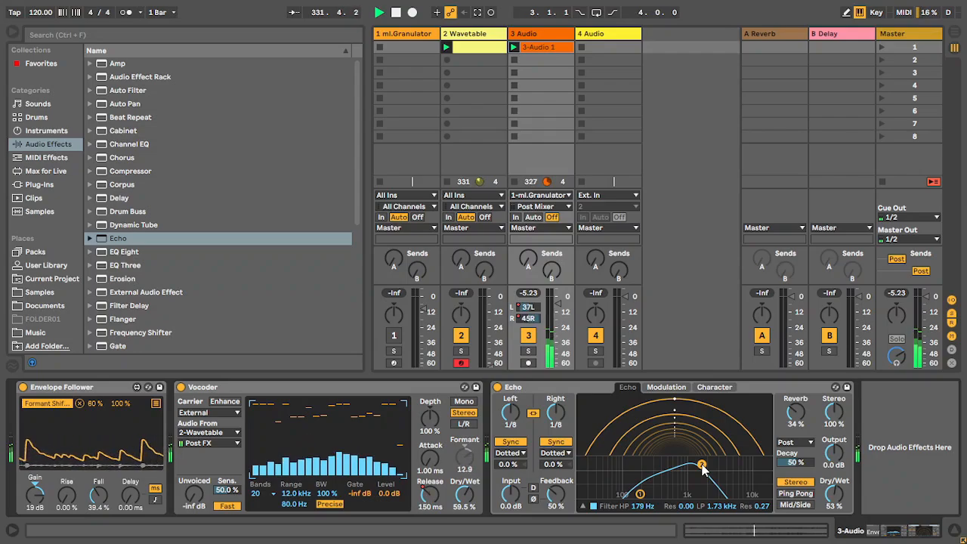
Set the filter modulation amount in Echo to 59%.
left_click(671, 387)
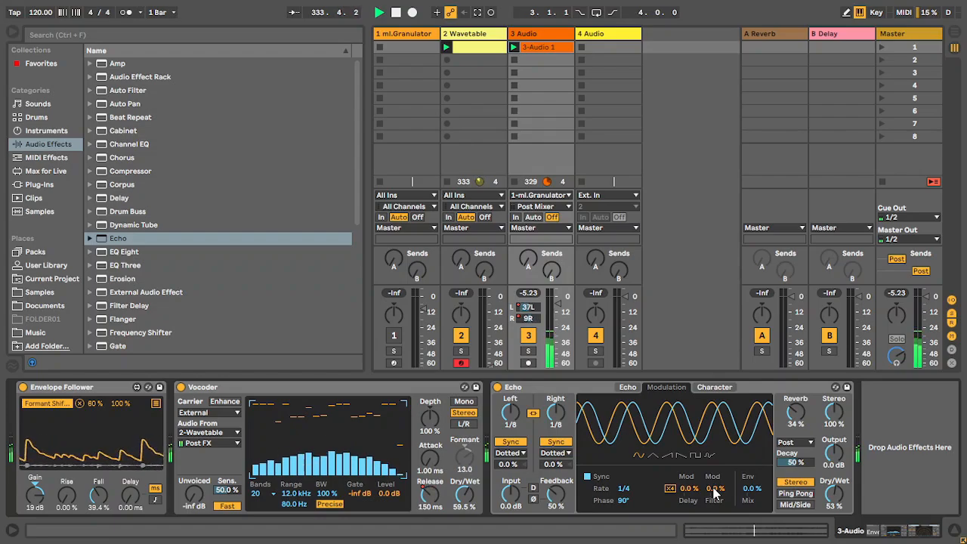
left_click_drag(715, 492, 715, 478)
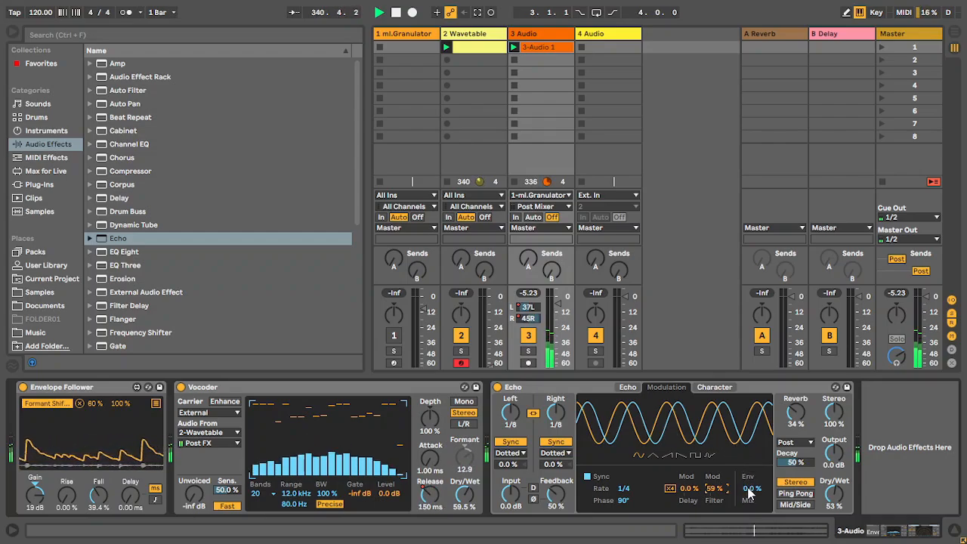
Try Echo's Env Mix at 100% and return it to 0%, and undo a reset of the filter modulation amount.
left_click_drag(748, 489, 749, 412)
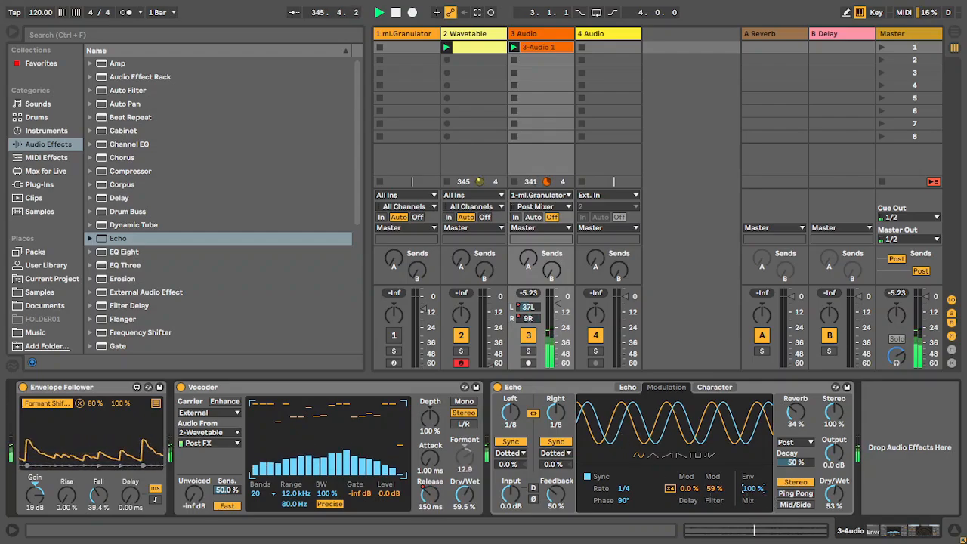
left_click_drag(749, 491, 749, 541)
left_click_drag(717, 490, 717, 529)
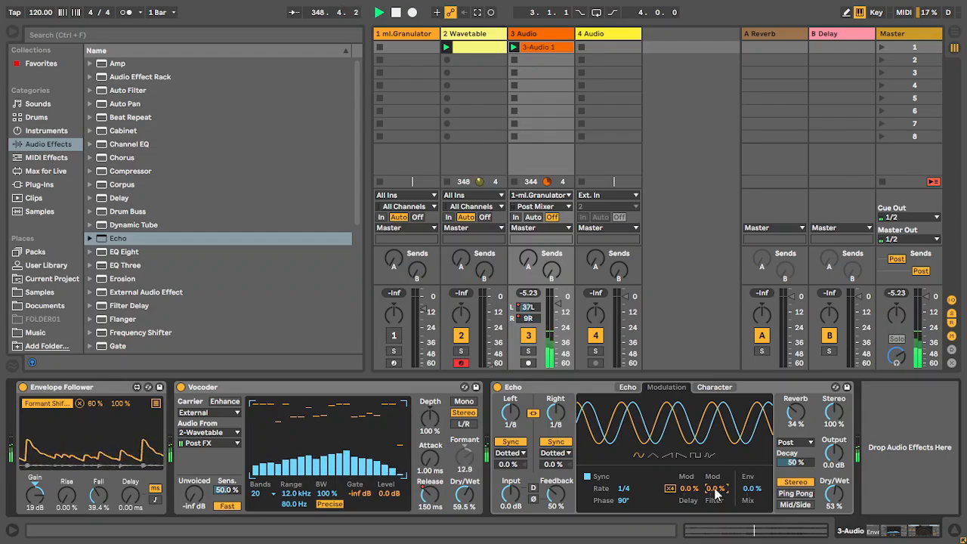
key("ctrl+z")
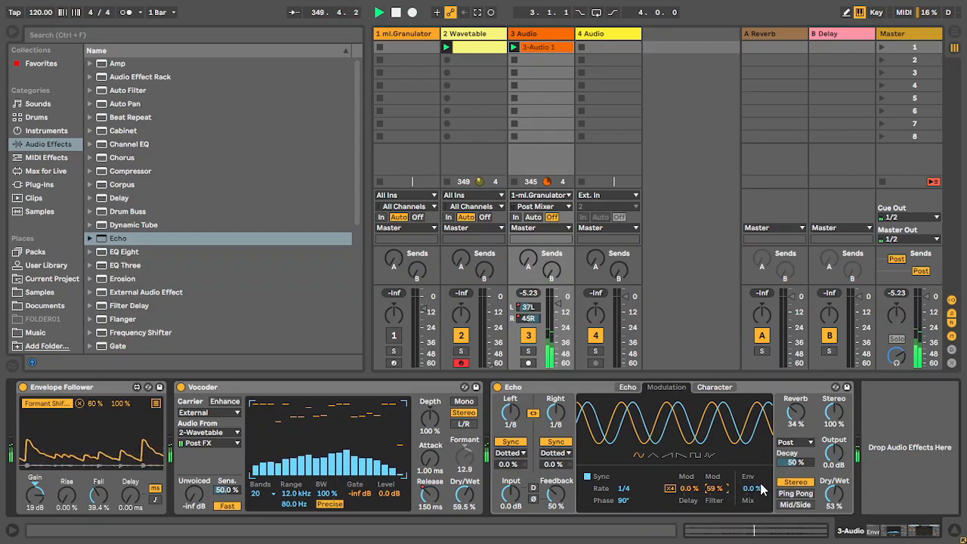
Try Echo with Ducking enabled at a -46 dB threshold, Reverb at 79% and a different Feedback amount.
left_click(720, 389)
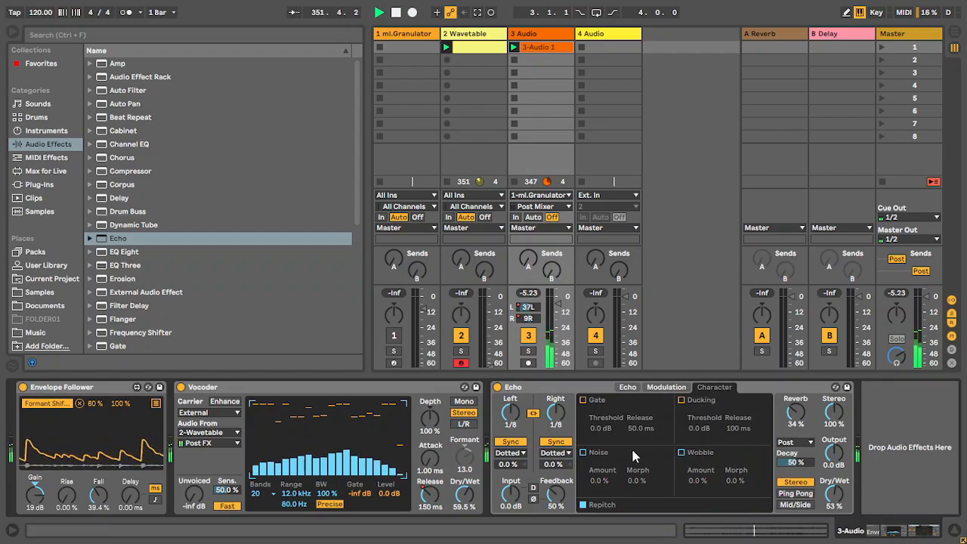
left_click(680, 401)
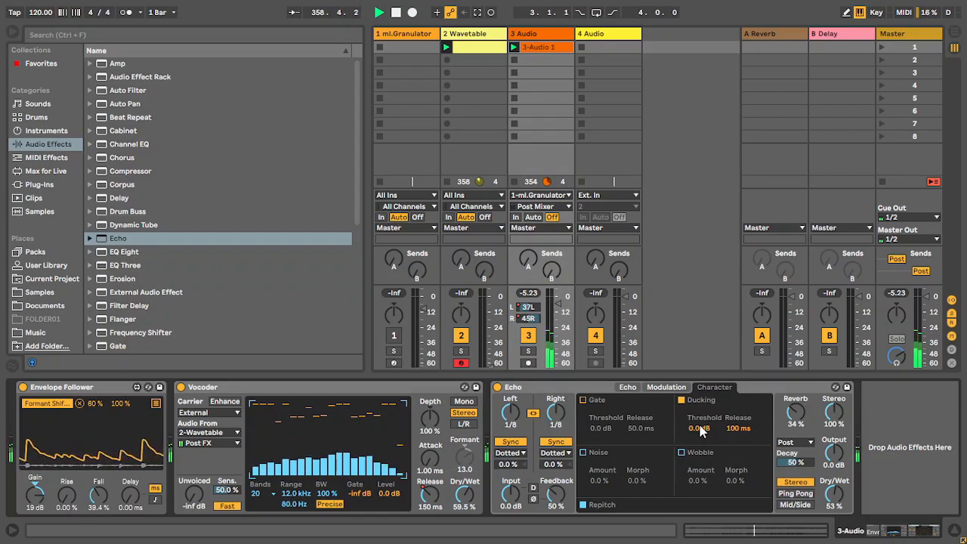
left_click_drag(701, 429, 701, 463)
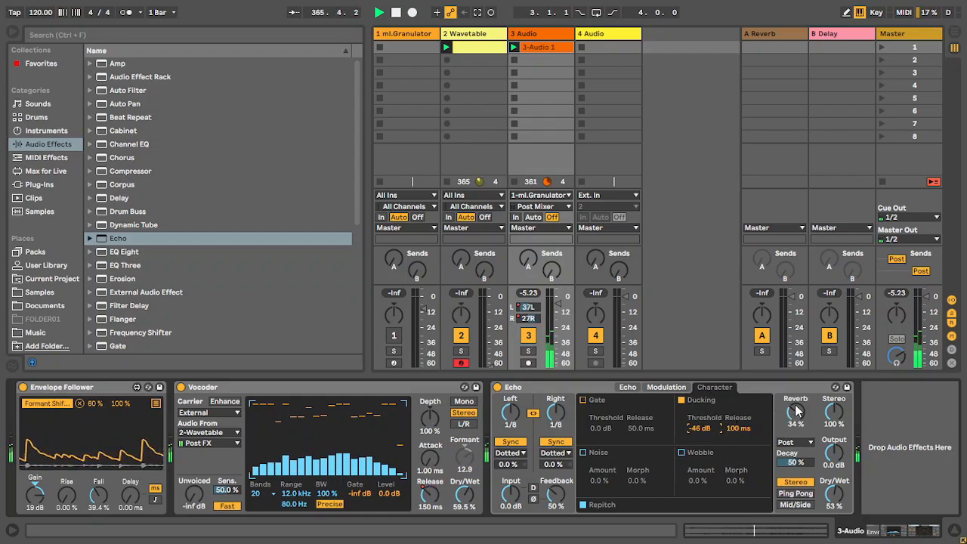
left_click_drag(795, 414, 795, 355)
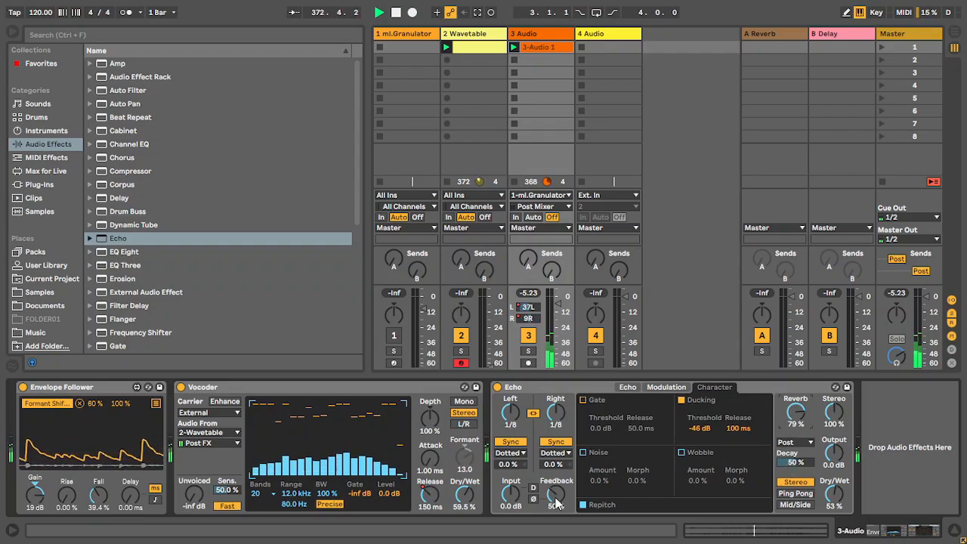
left_click_drag(556, 502, 556, 488)
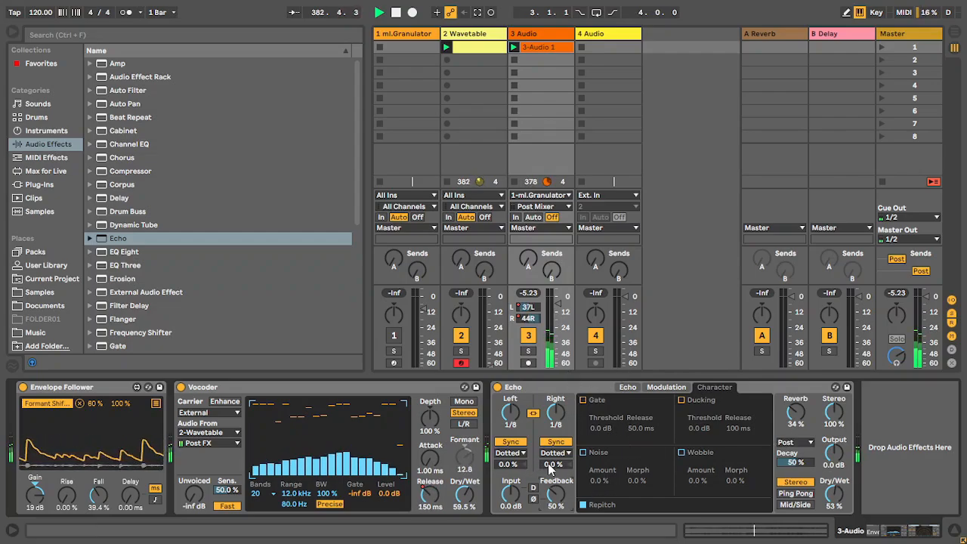
Offset Echo's right delay time by 3.0%.
left_click_drag(550, 466, 549, 456)
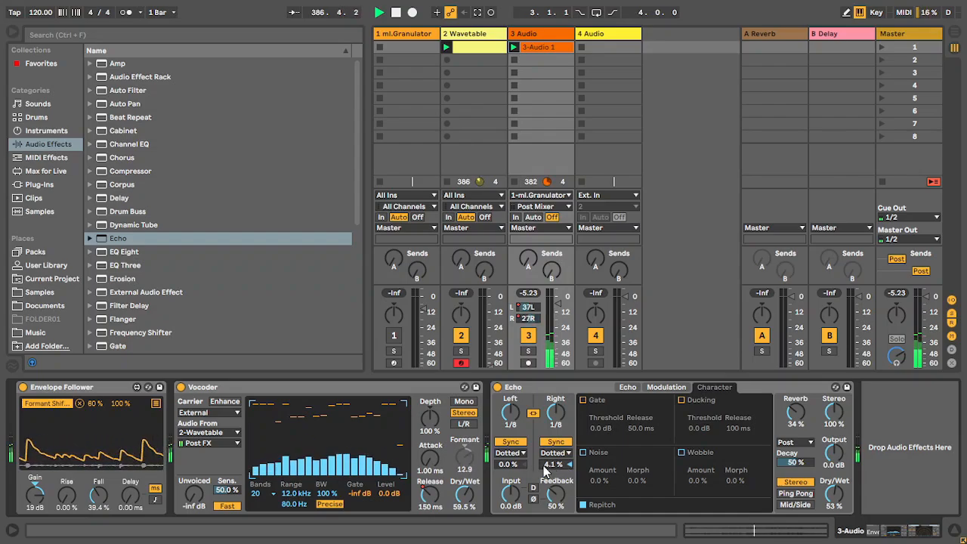
mouse_move(549, 468)
left_mouse_down()
mouse_move(550, 446)
mouse_move(551, 465)
left_mouse_up()
left_click_drag(550, 464, 550, 477)
Try Echo's reverb Decay at 75% and Reverb at 49%, and undo both changes.
left_click_drag(779, 461, 779, 452)
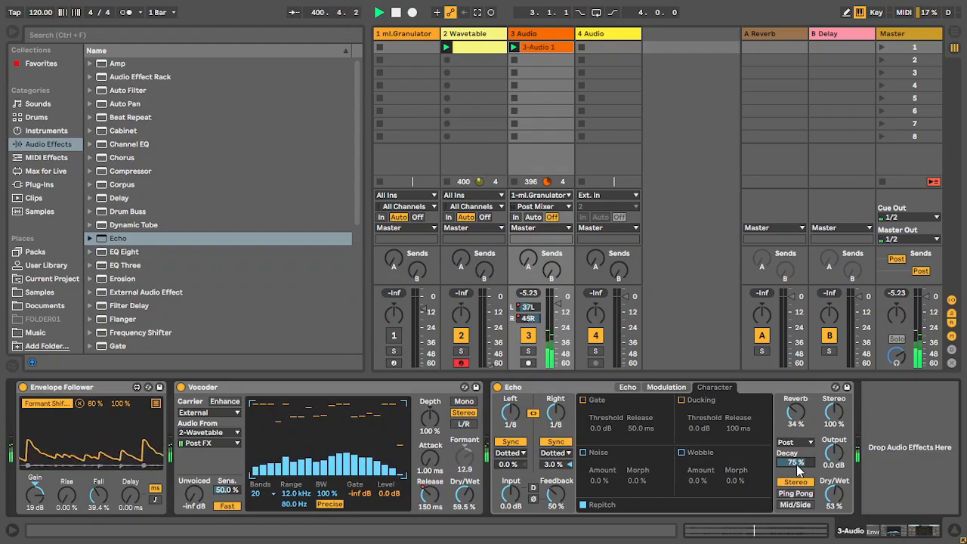
mouse_move(795, 413)
left_mouse_down()
mouse_move(796, 402)
mouse_move(799, 413)
left_mouse_up()
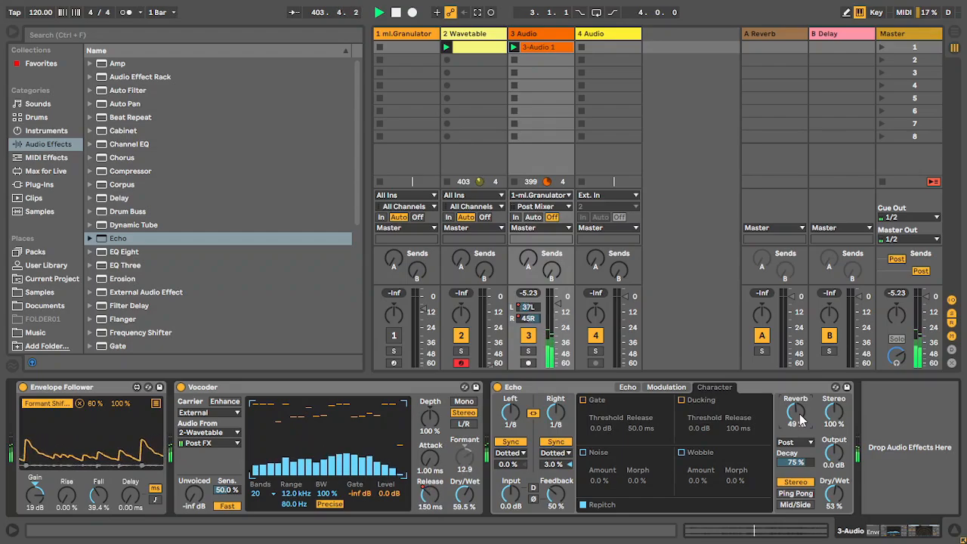
key("ctrl+z")
key("ctrl+z")
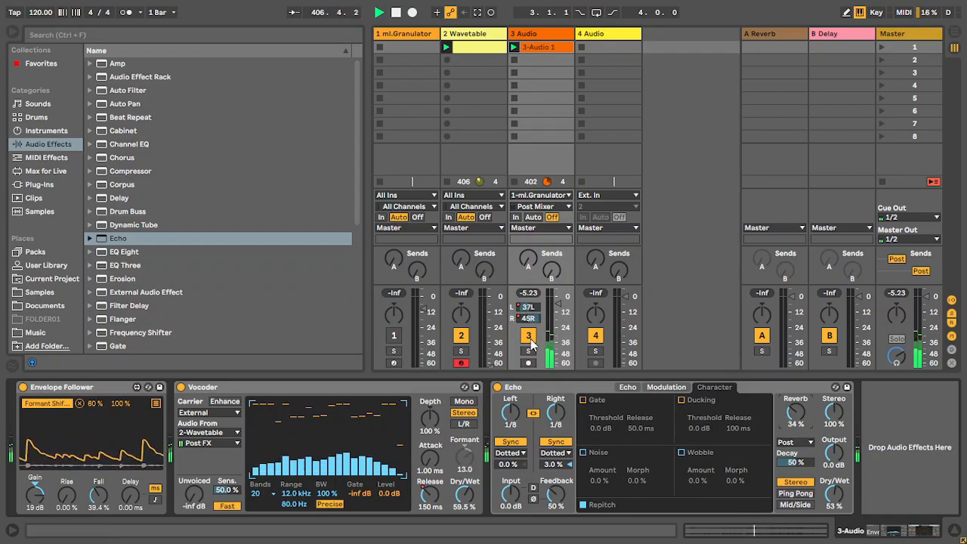
Add the fbphaser64 VST plug-in to track 3 after Echo and enlarge its window.
left_click(54, 186)
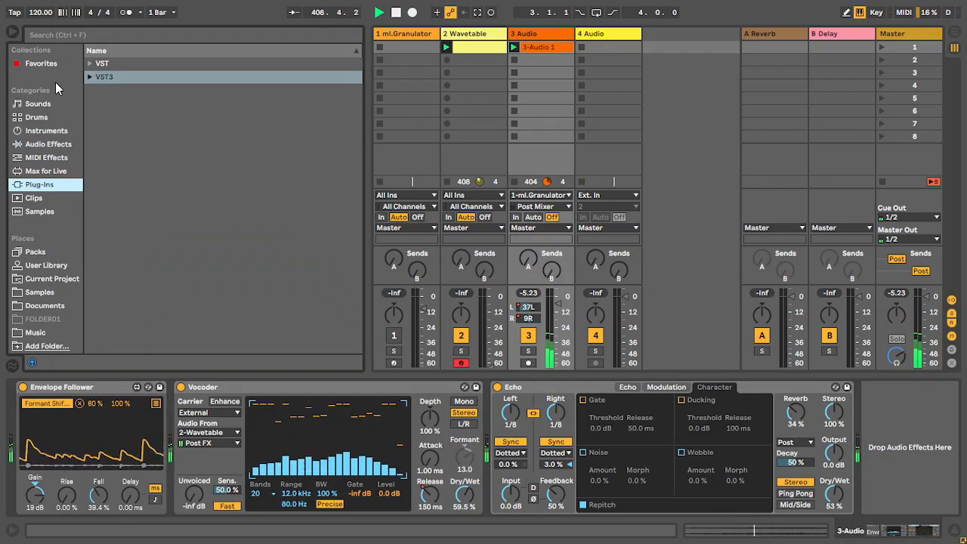
left_click(88, 65)
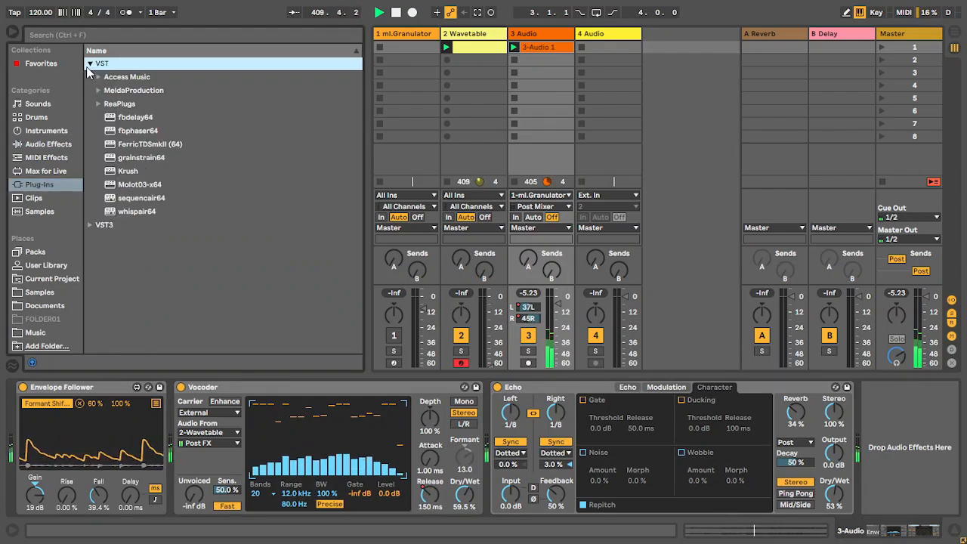
double_click(120, 131)
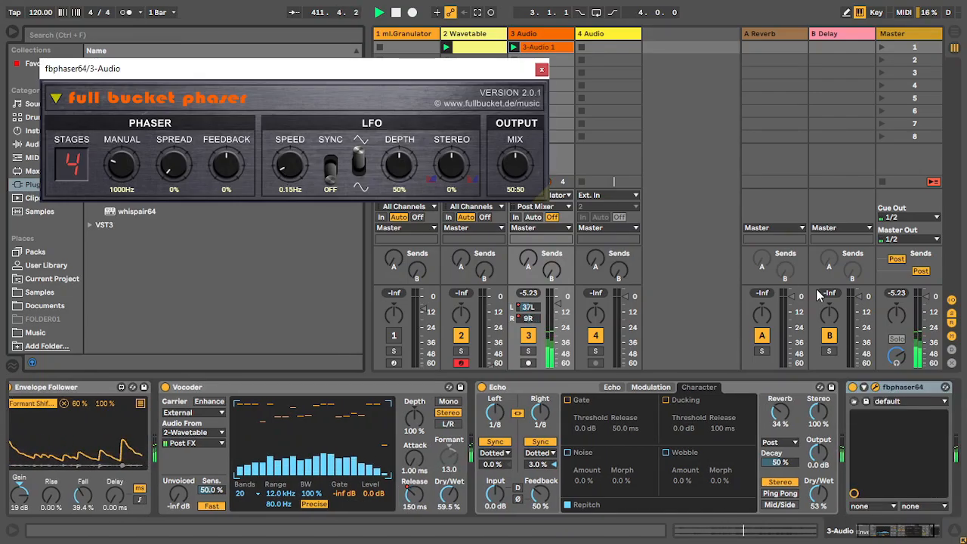
left_click_drag(548, 200, 739, 308)
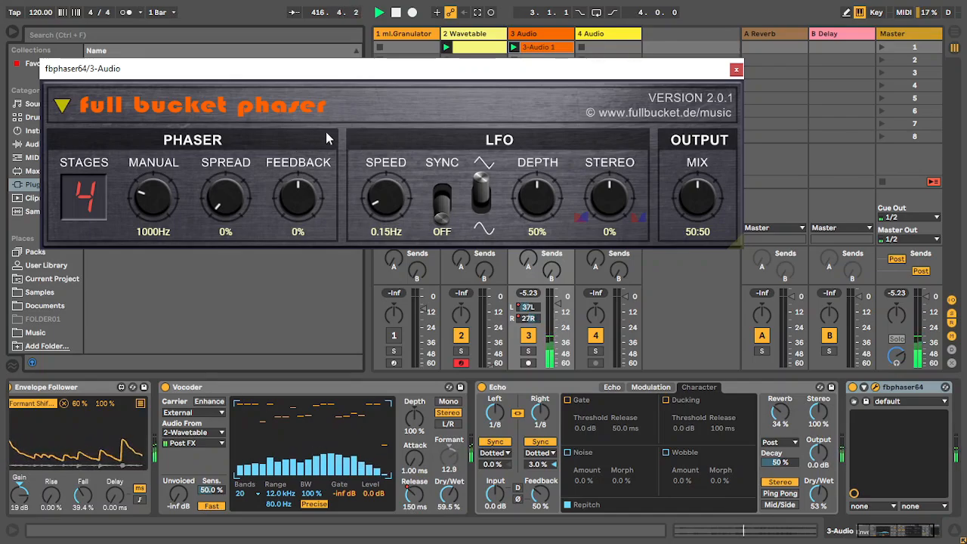
Move the fbphaser64 plug-in ahead of Echo in track 3's device chain.
left_click(896, 403)
left_click(865, 408)
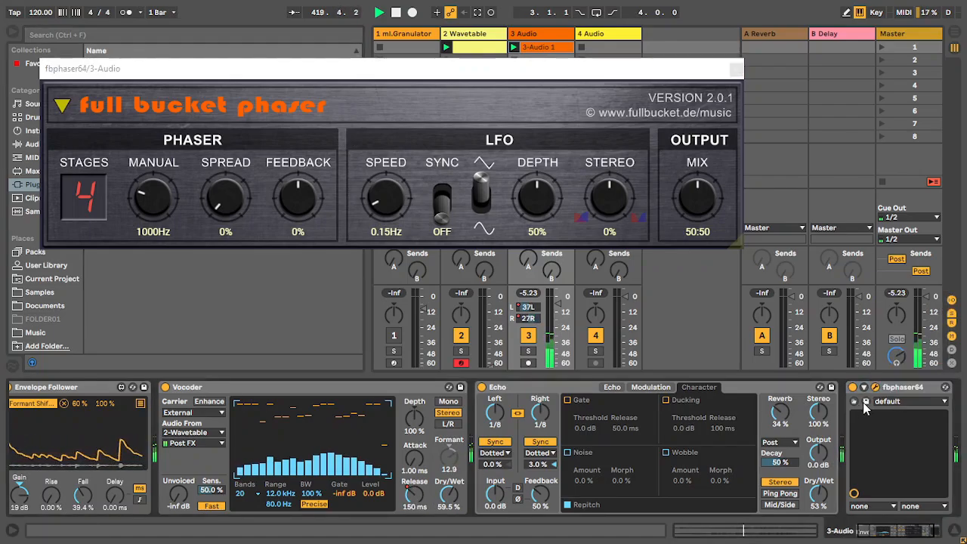
left_click(900, 388)
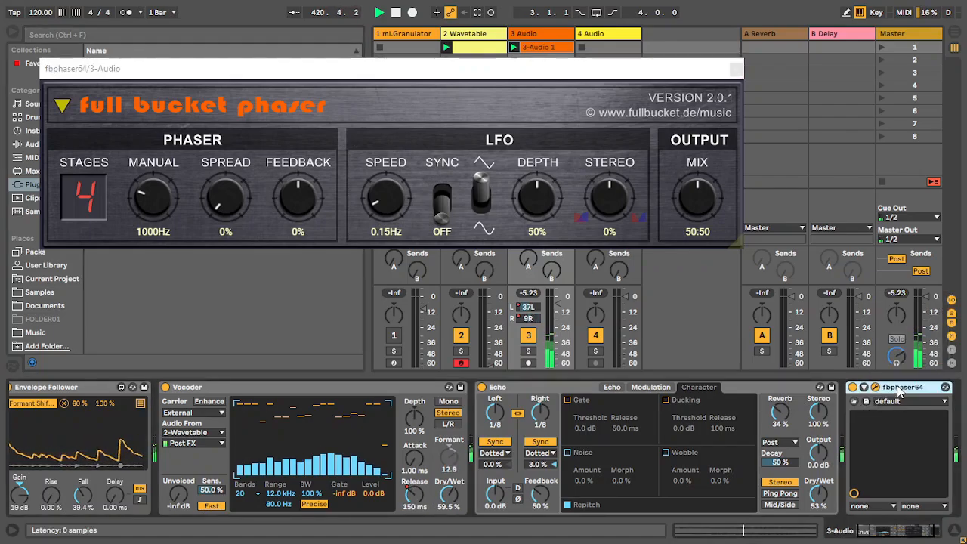
left_click_drag(899, 387, 492, 385)
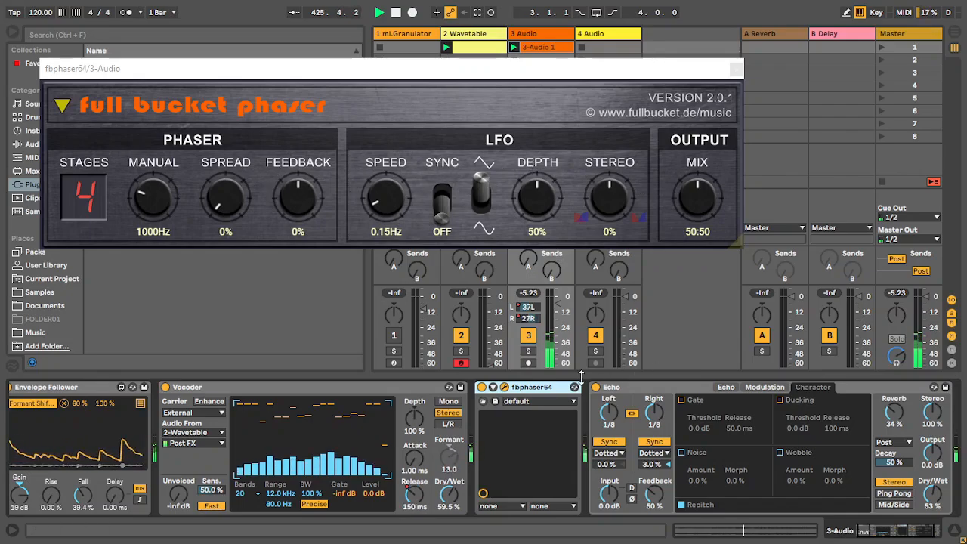
Load the phaser's Jarresque preset, set its Mix to 73:27, and close the plug-in window.
left_click(548, 400)
left_click(533, 304)
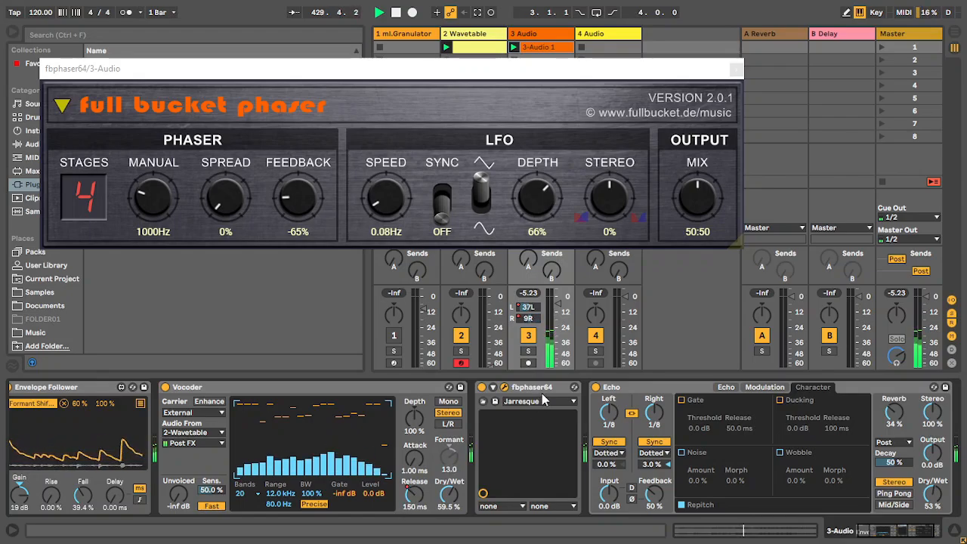
left_click(708, 204)
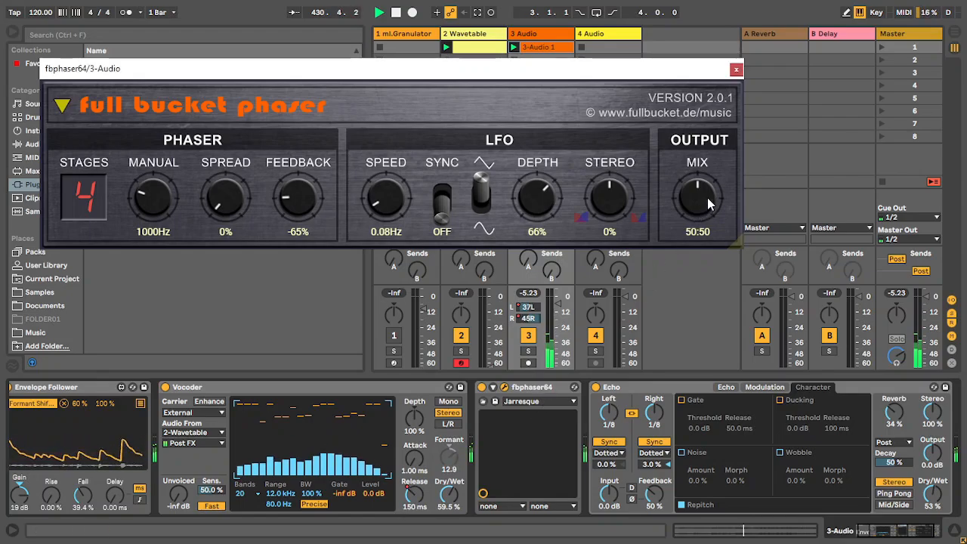
left_click_drag(708, 204, 712, 231)
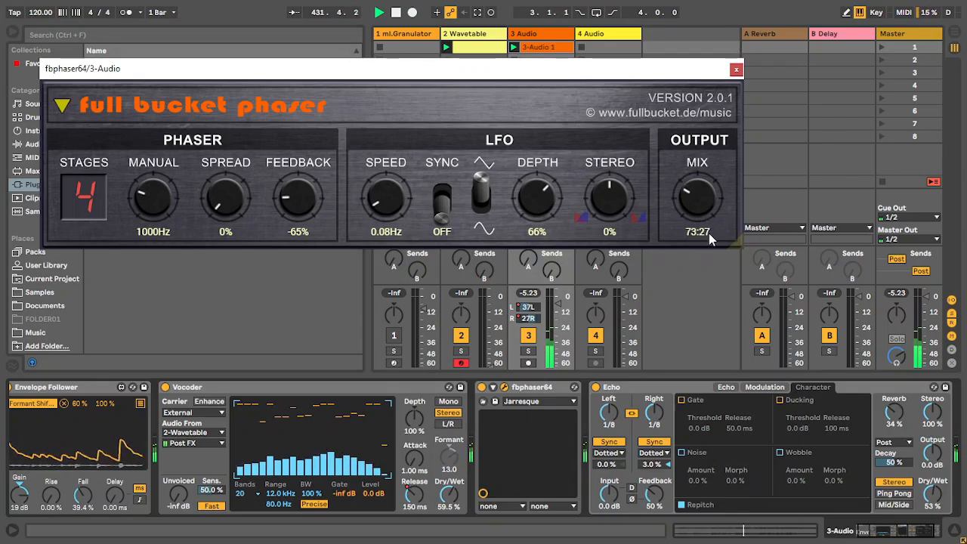
left_click(738, 70)
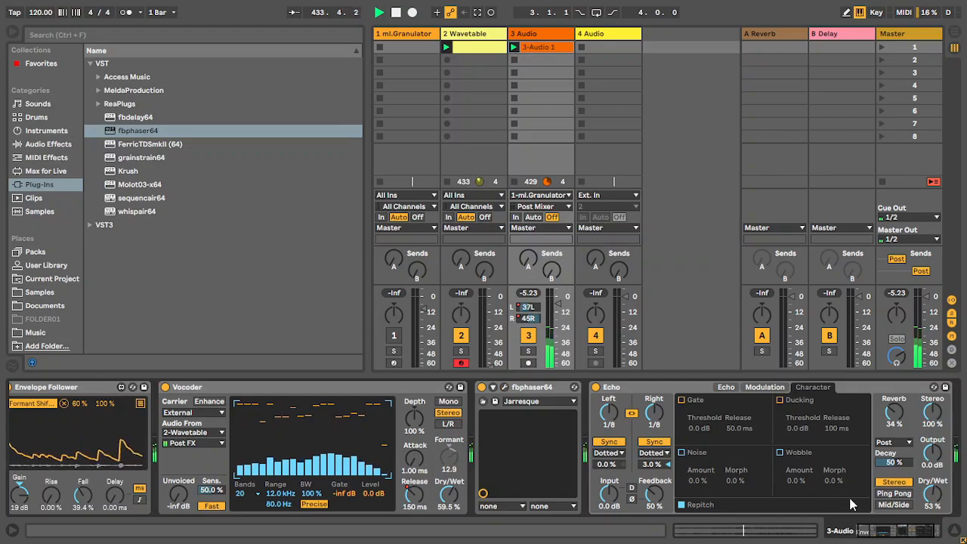
Raise track 3's volume to -2.3 dB and add a Compressor after Echo.
left_click_drag(906, 529, 947, 507)
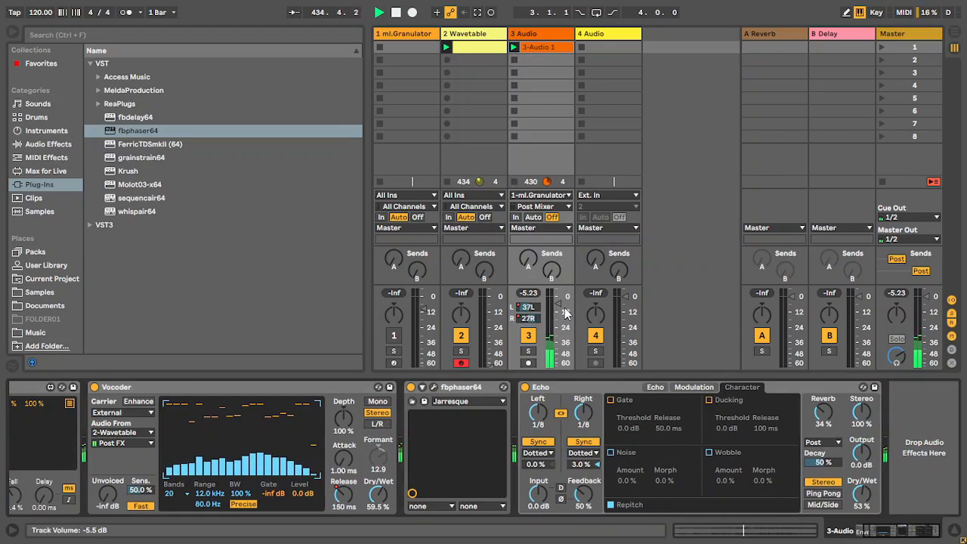
left_click_drag(558, 305, 558, 300)
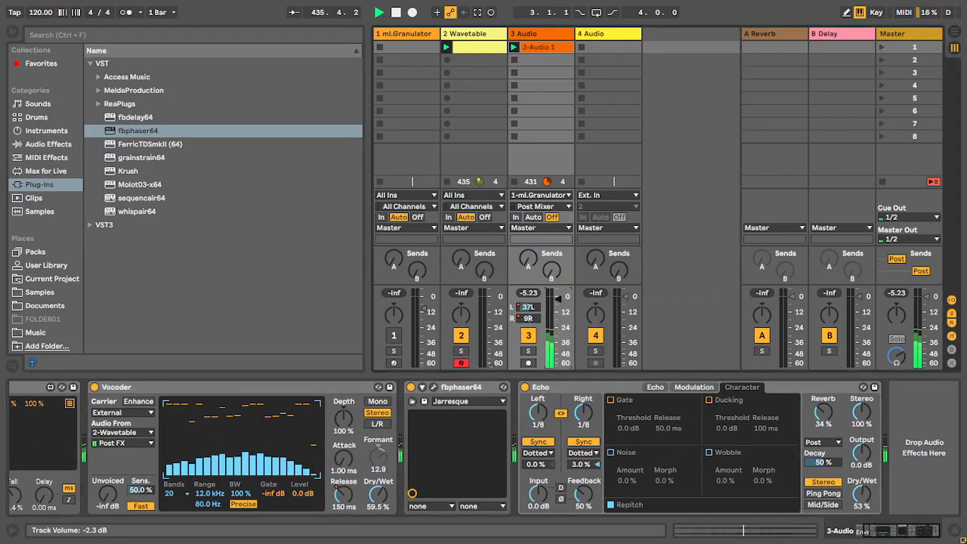
left_click(60, 145)
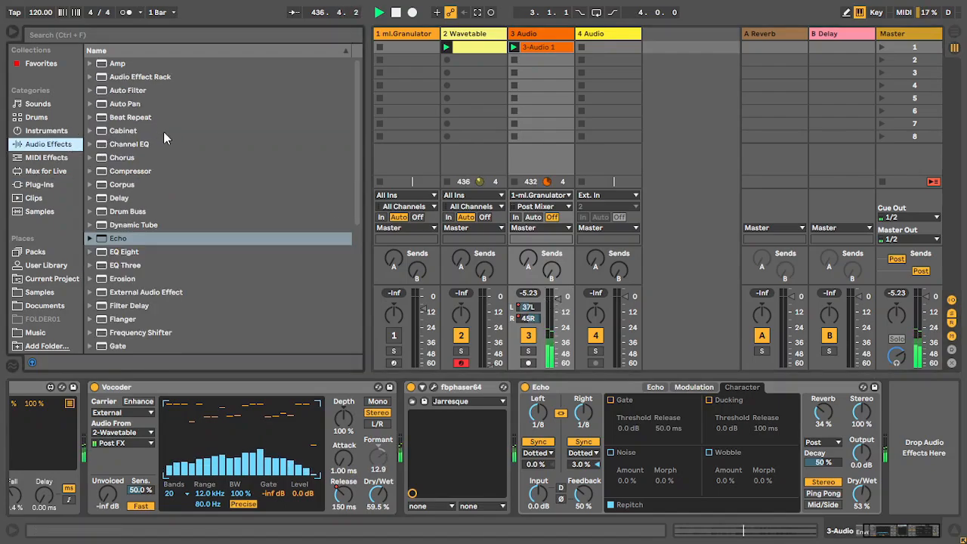
left_click(146, 172)
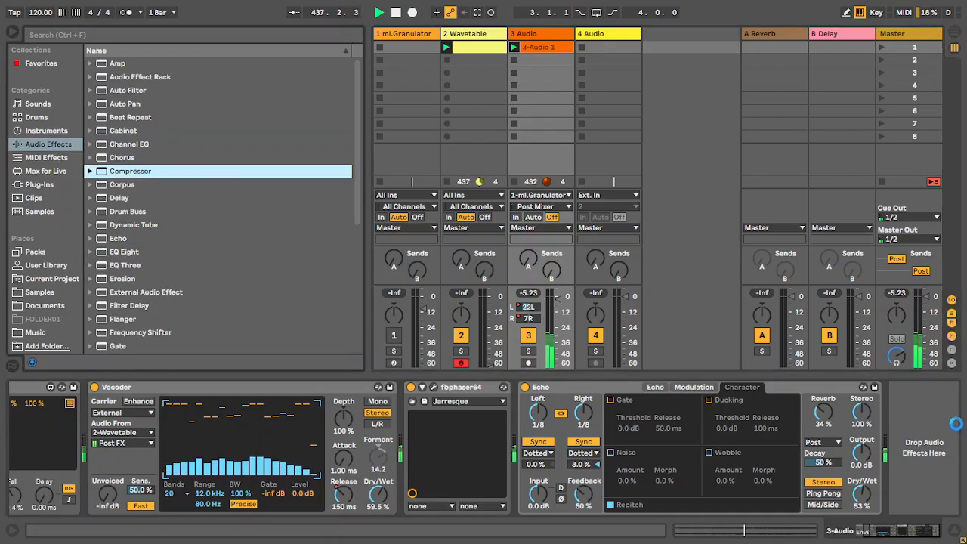
key("Return")
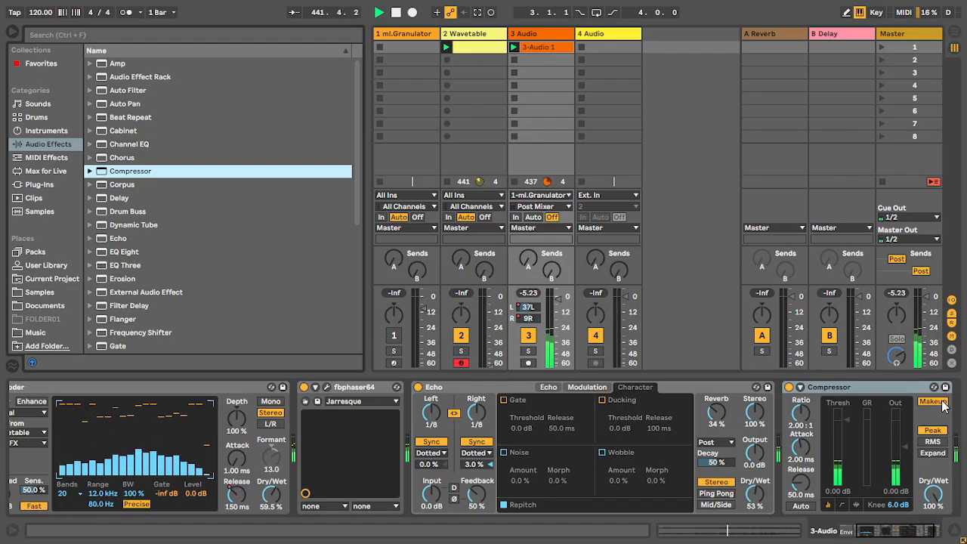
Turn off the Compressor's Makeup and set Threshold to -45.8 dB, Ratio to 2.94:1, Output to 6.34 dB, Attack to 17.1 ms and Release to 270 ms.
left_click_drag(845, 407, 845, 471)
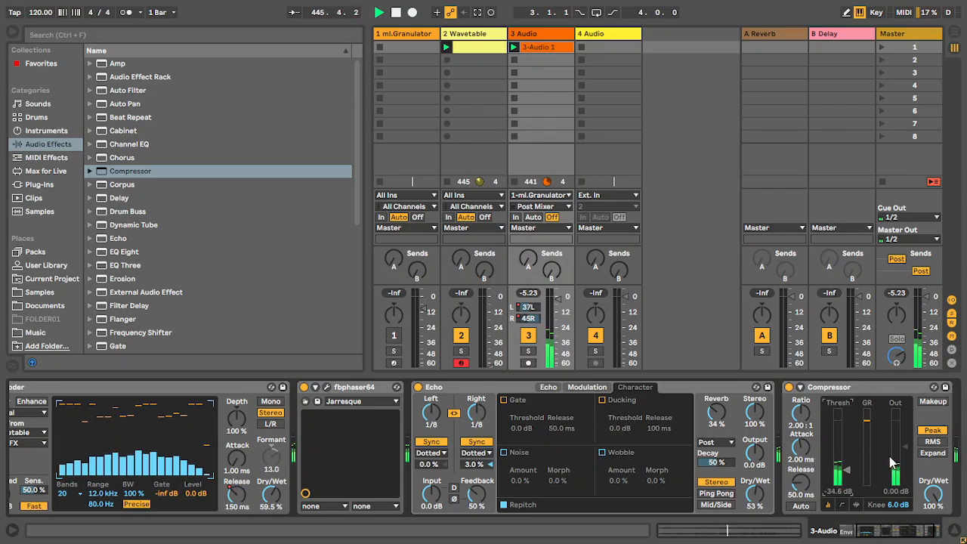
left_click_drag(846, 470, 847, 476)
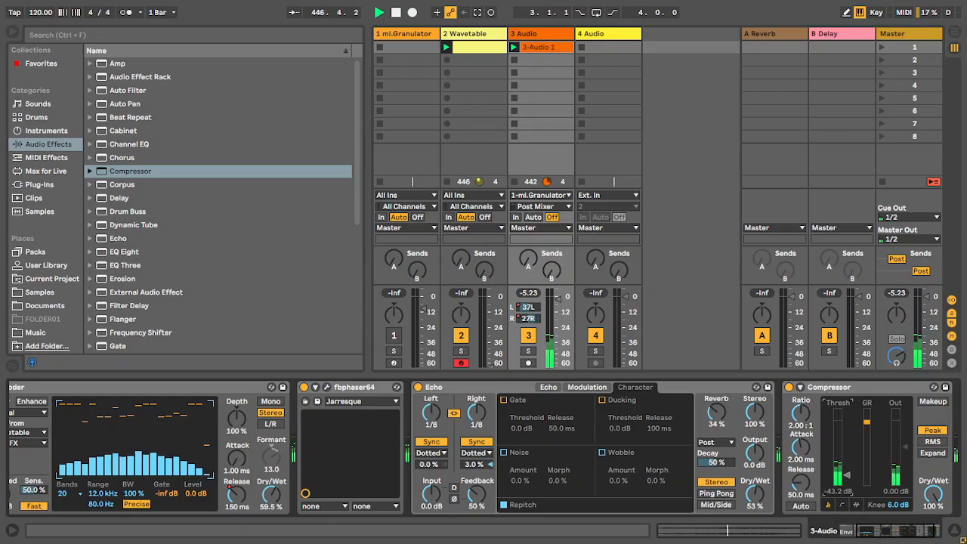
left_click_drag(808, 416, 808, 411)
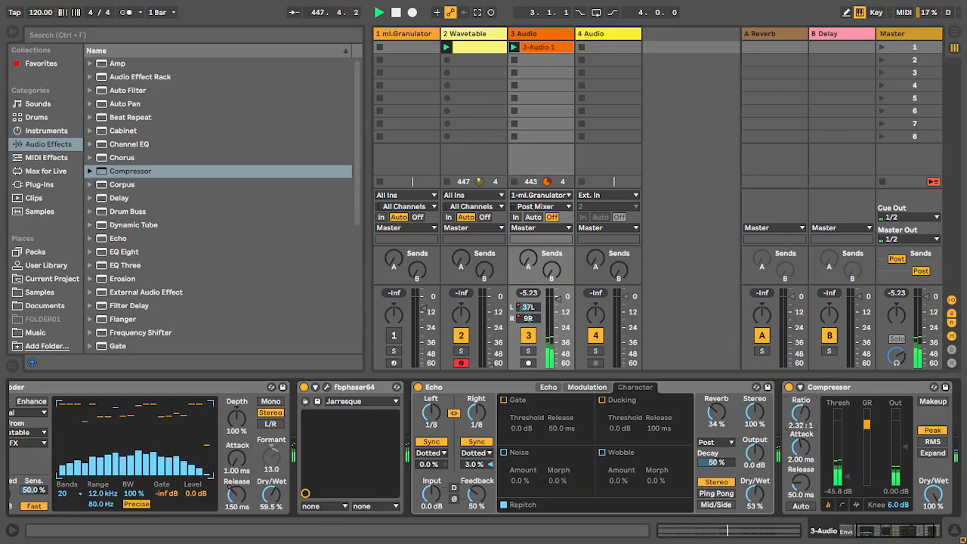
left_click_drag(906, 447, 904, 439)
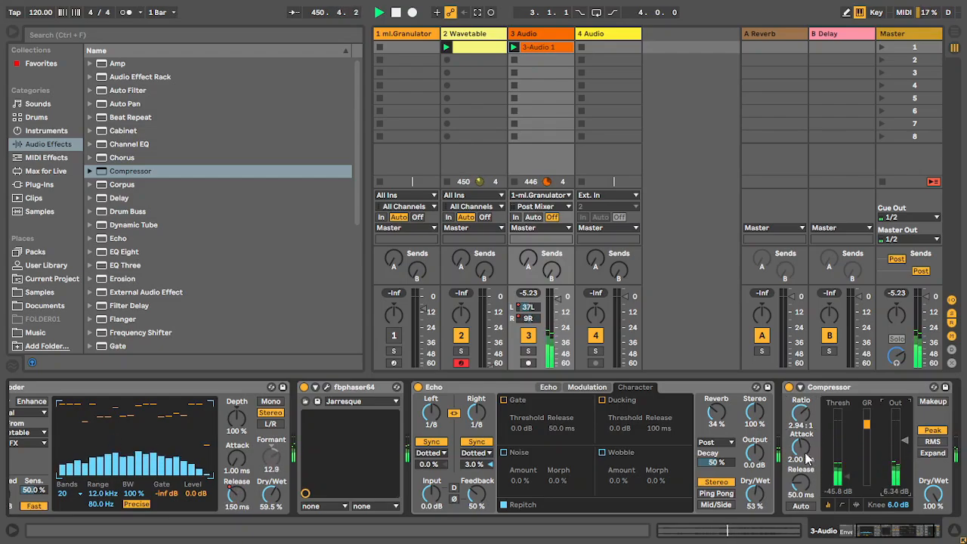
left_click_drag(799, 461, 801, 446)
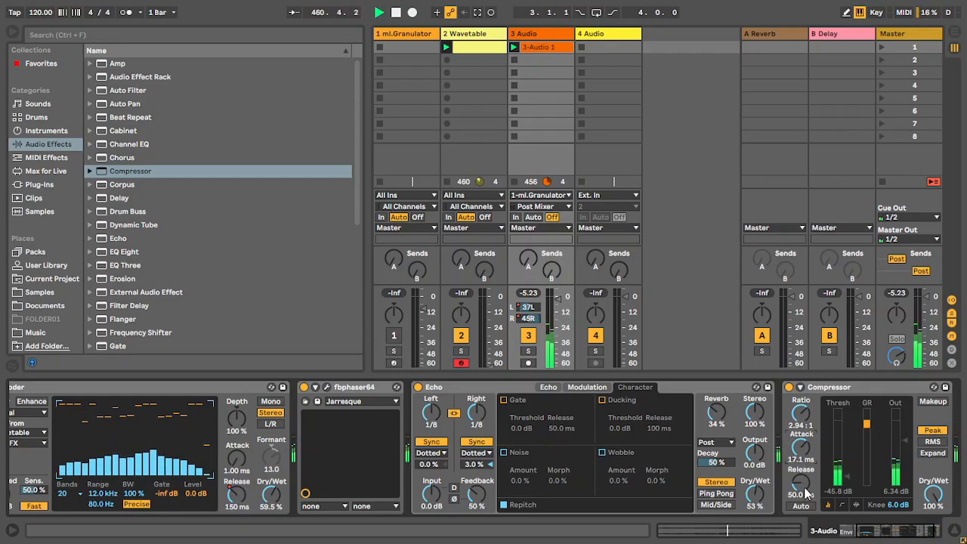
mouse_move(807, 492)
left_mouse_down()
mouse_move(808, 453)
mouse_move(807, 491)
left_mouse_up()
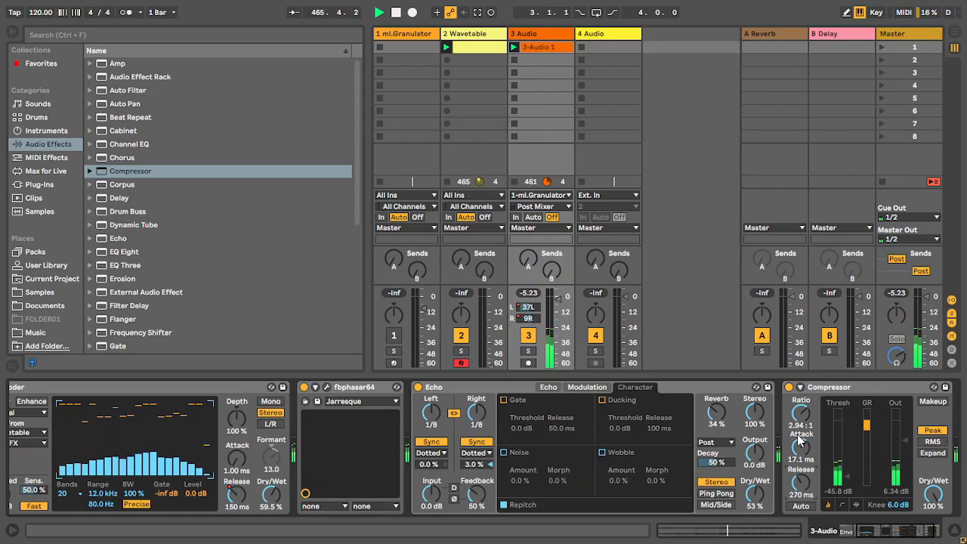
Expand the Compressor's sidechain section, enable its EQ, and set the filter frequency to 1.70 kHz.
left_click(802, 388)
left_click_drag(898, 534, 916, 534)
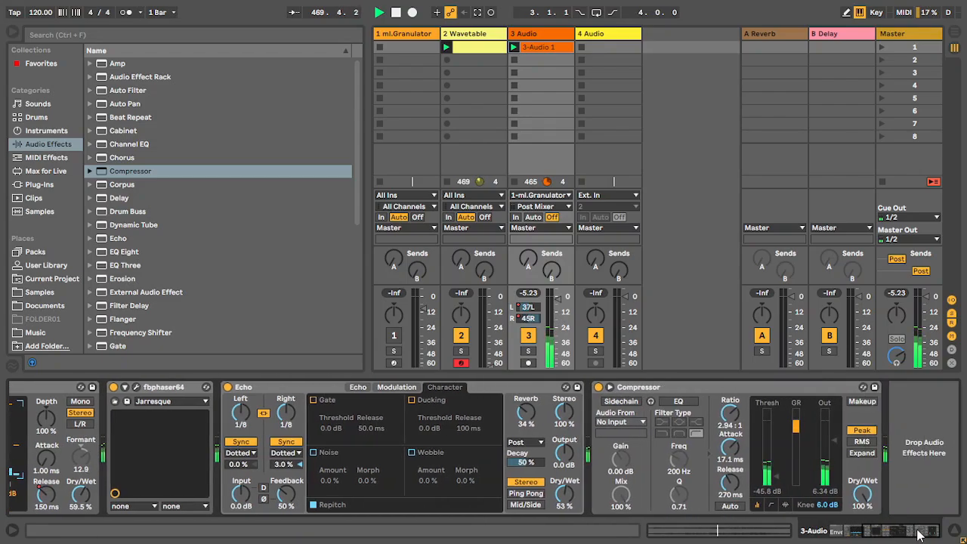
left_click(690, 403)
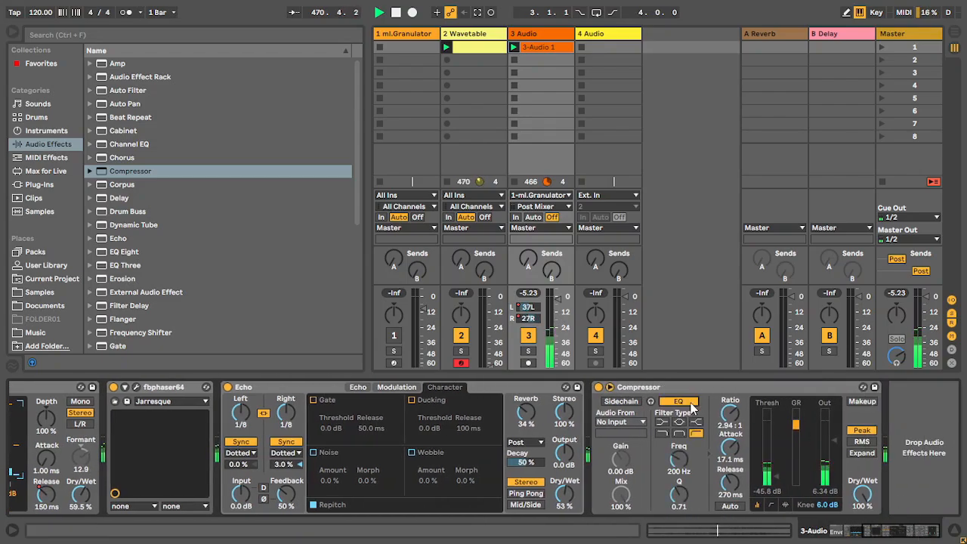
left_click_drag(689, 464, 678, 428)
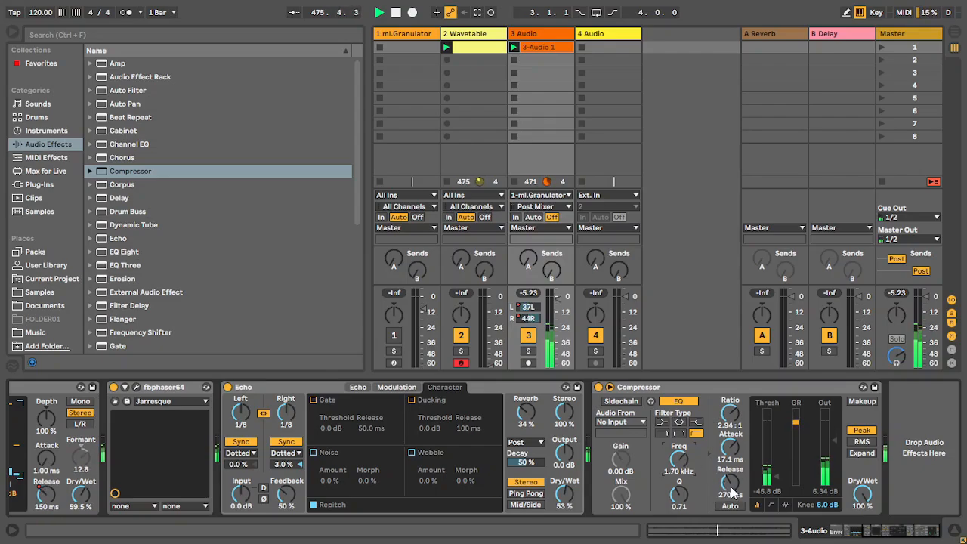
Set the Compressor's Release to 122 ms, then try a much shorter Attack and undo that Attack change.
mouse_move(730, 487)
left_mouse_down()
mouse_move(730, 502)
mouse_move(730, 482)
left_mouse_up()
left_click_drag(730, 449, 730, 484)
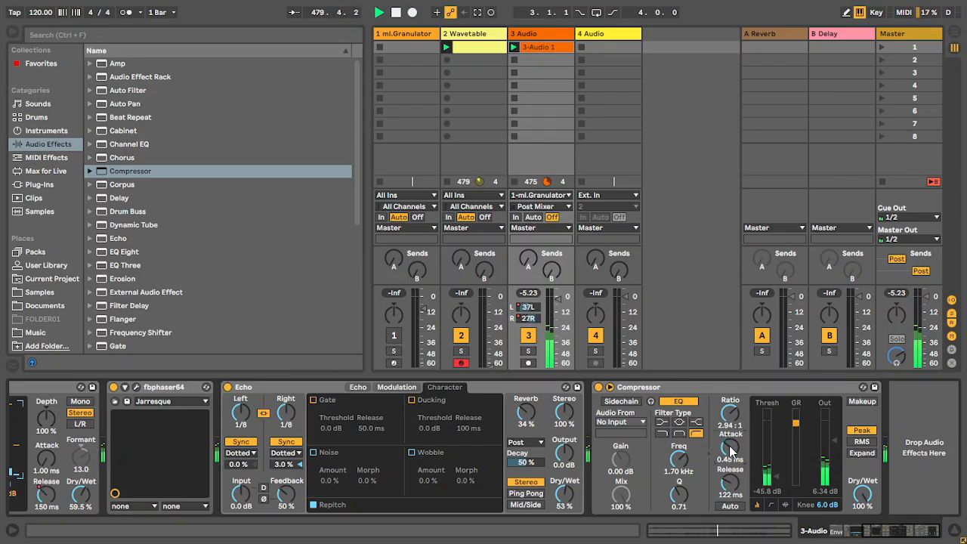
key("ctrl+z")
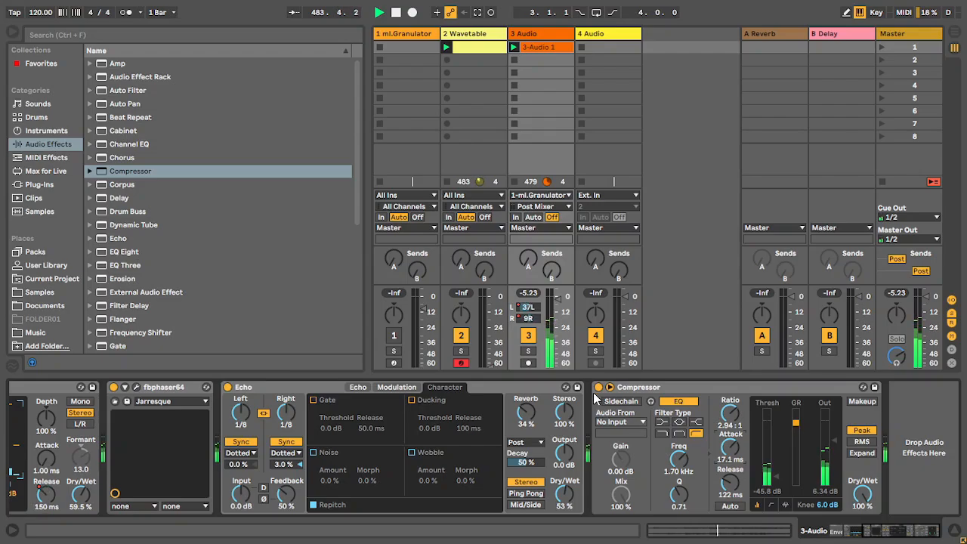
Set the Compressor's Threshold to -41.7 dB and Output to 3.30 dB, and compare the sound with the device bypassed and active.
left_click_drag(777, 477, 777, 476)
left_click_drag(839, 443, 839, 451)
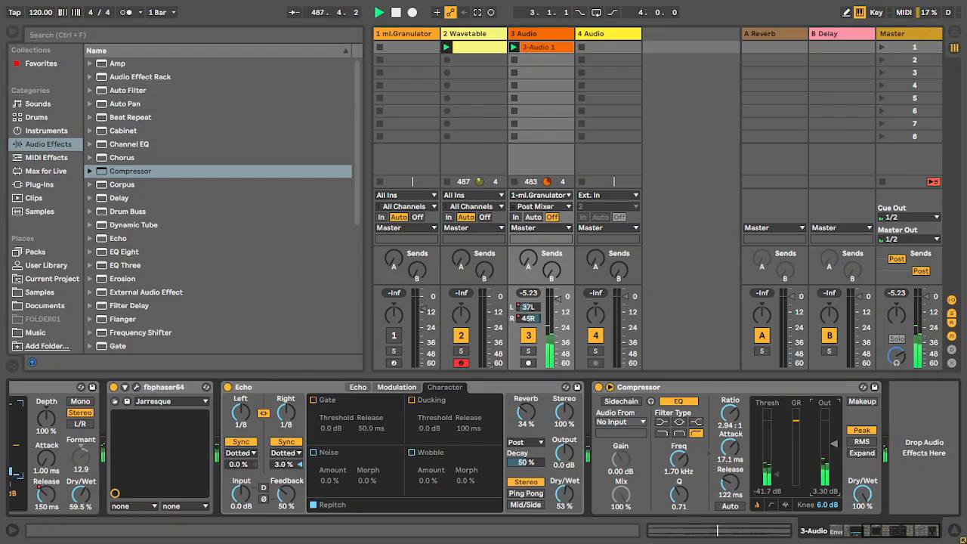
left_click(598, 387)
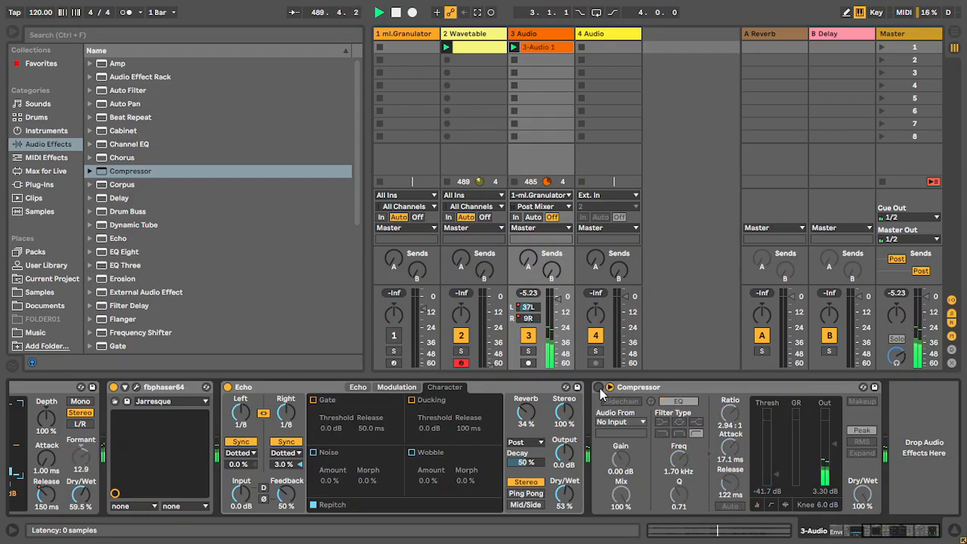
left_click(599, 387)
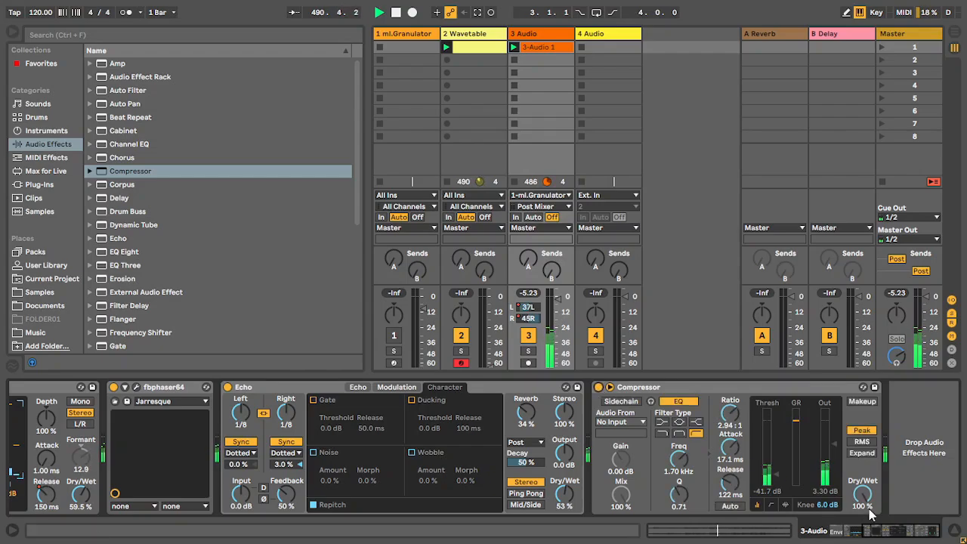